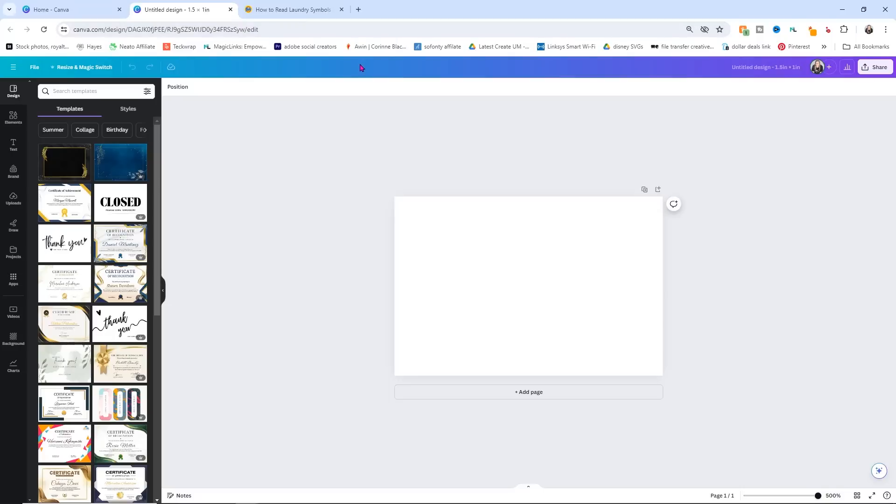
# Step: Search the elements library for "line"
pyautogui.click(4, 121)
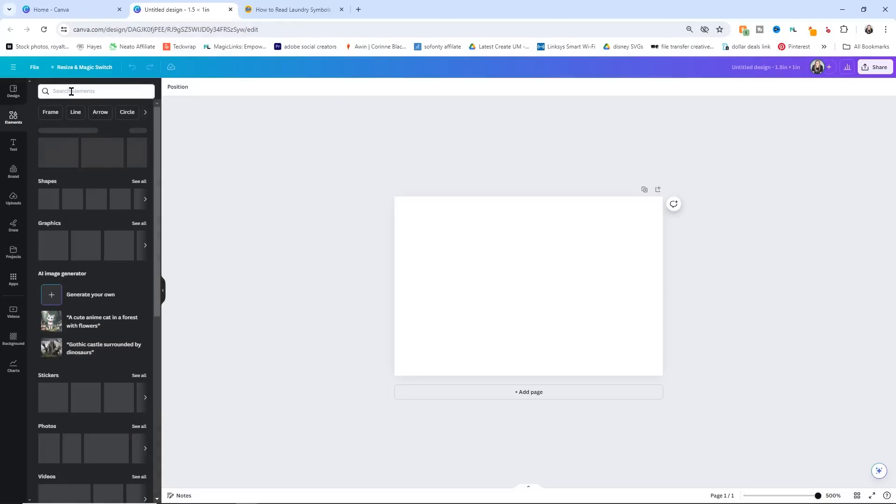
pyautogui.click(76, 90)
pyautogui.write('line')
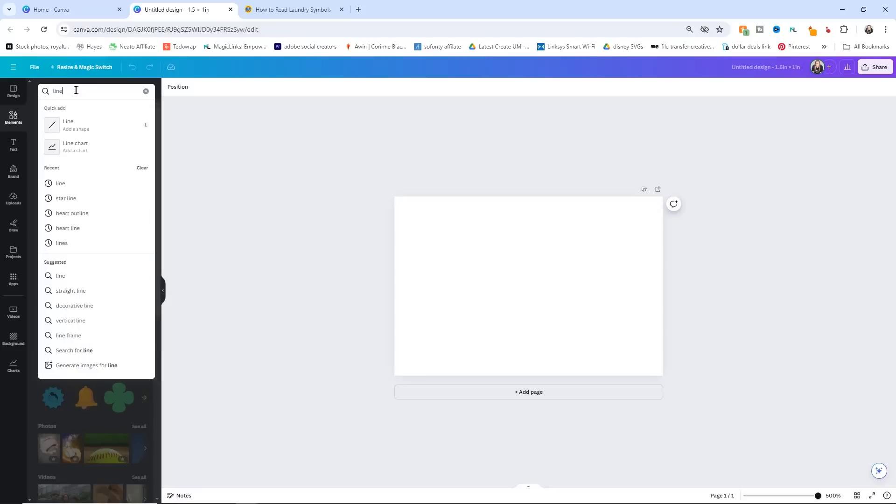
pyautogui.press('Return')
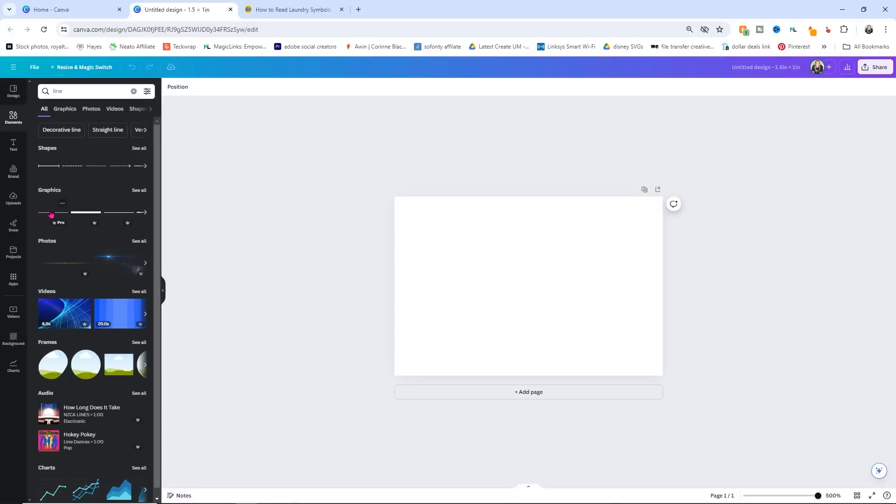
# Step: Add the thin line graphic to the page and give it a solid border style
pyautogui.click(50, 215)
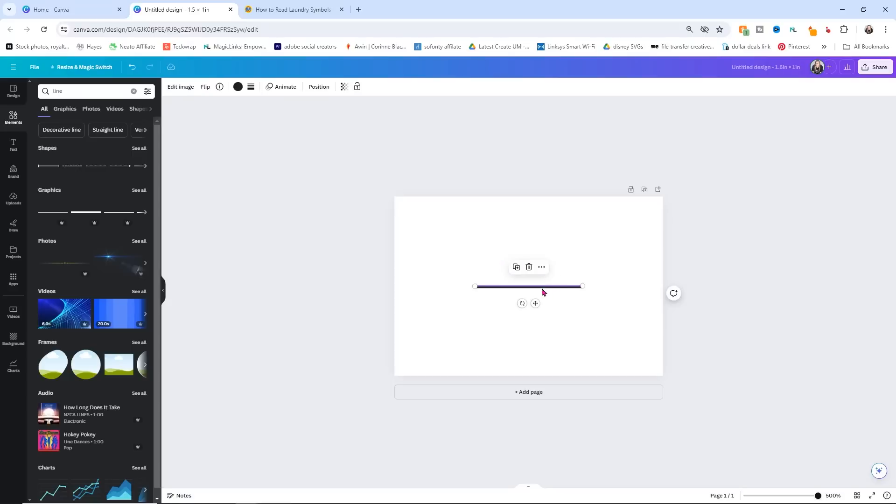
pyautogui.click(623, 267)
pyautogui.click(554, 287)
pyautogui.click(250, 87)
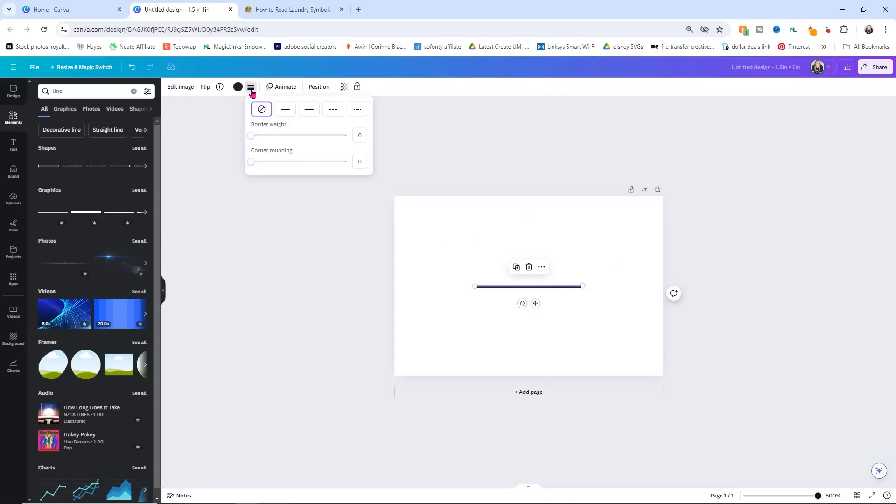
pyautogui.moveTo(252, 136); pyautogui.dragTo(235, 146)
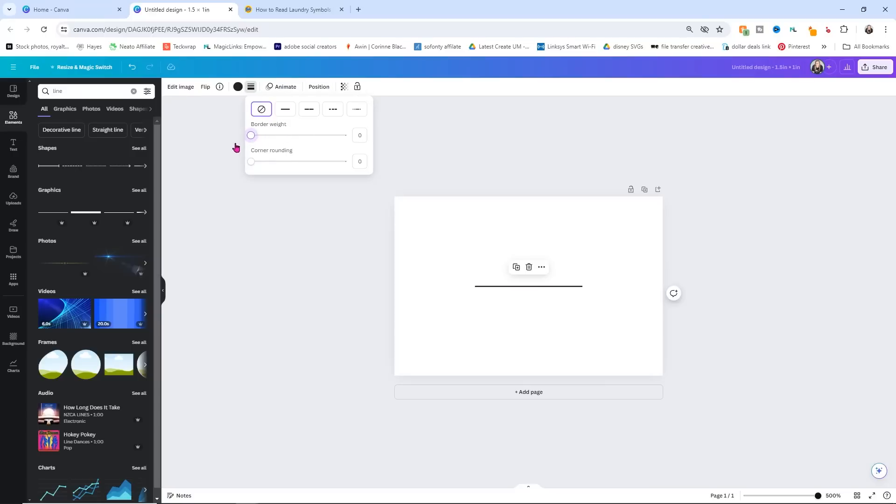
pyautogui.click(286, 111)
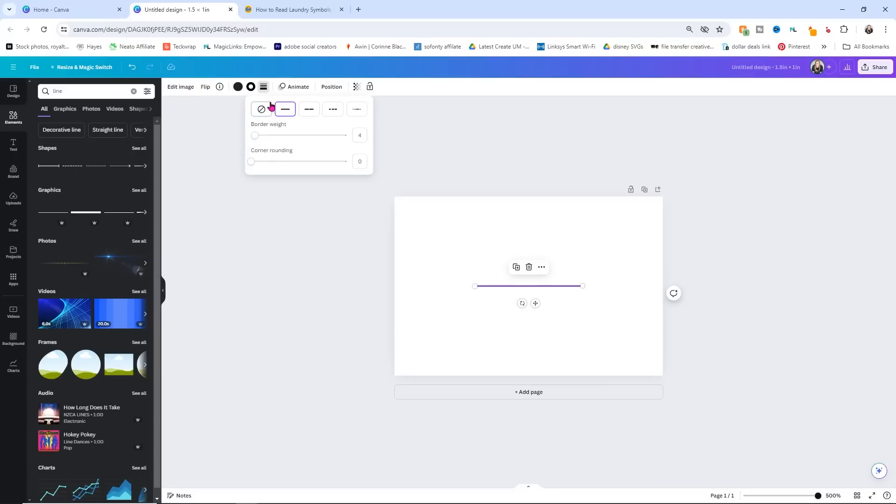
pyautogui.click(263, 233)
pyautogui.click(496, 256)
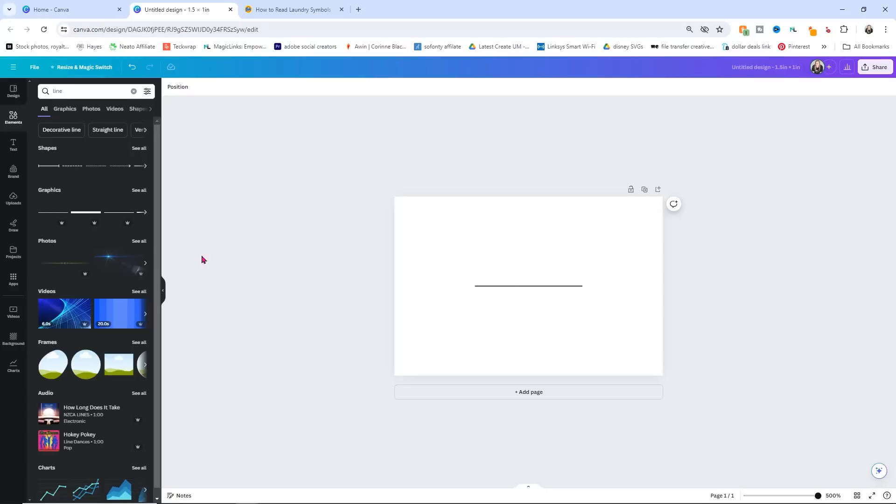
# Step: Try the thick line graphic on the page, check its border options and delete it
pyautogui.click(93, 215)
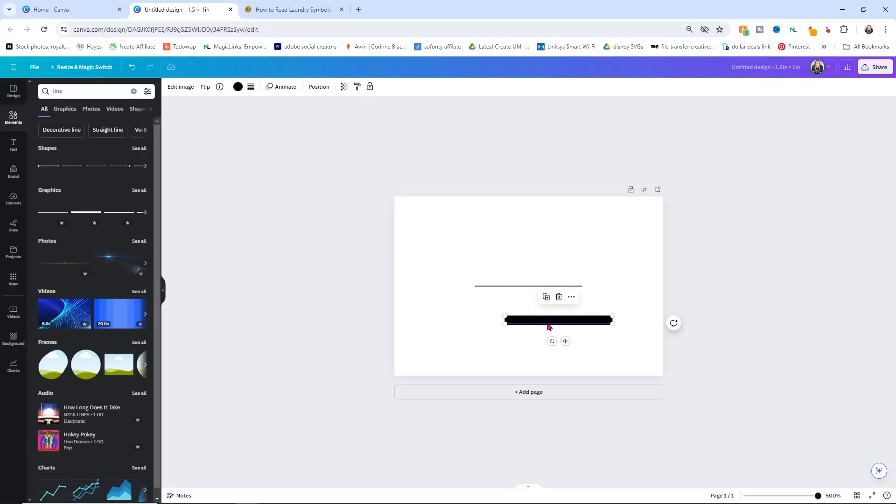
pyautogui.click(251, 88)
pyautogui.click(251, 87)
pyautogui.press('Delete')
pyautogui.click(577, 290)
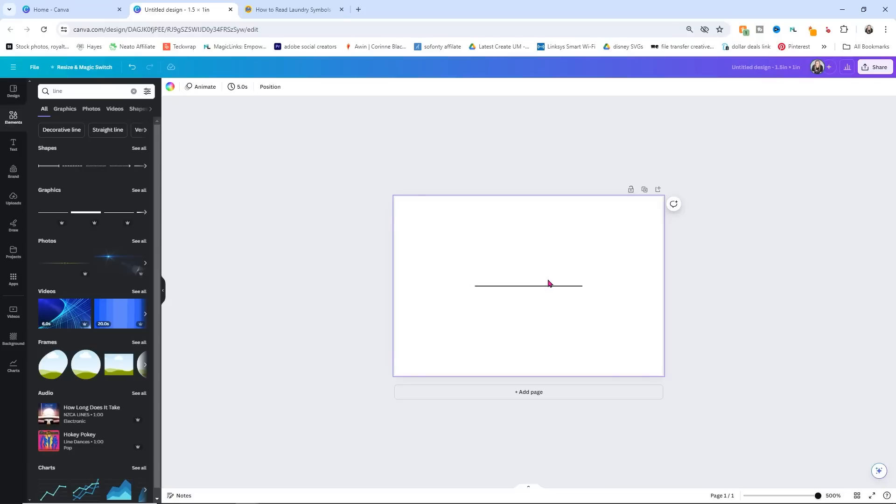
pyautogui.click(712, 297)
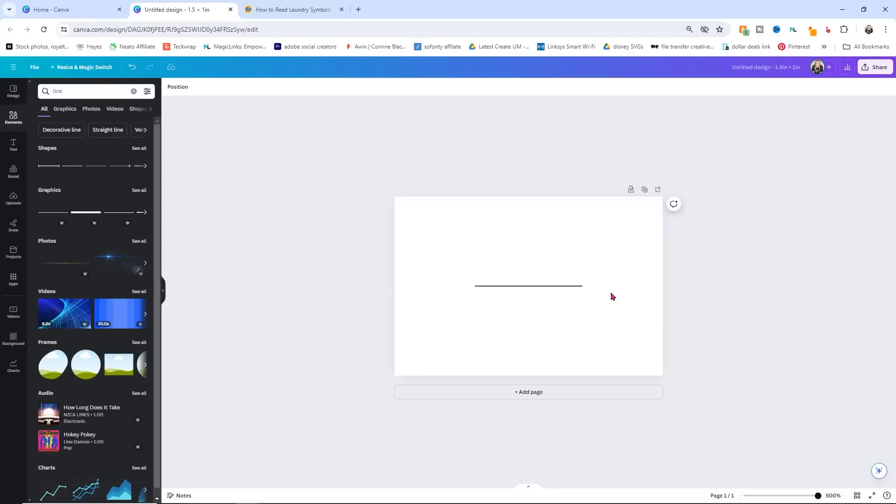
# Step: Delete the thin line graphic from the page
pyautogui.click(579, 287)
pyautogui.click(580, 287)
pyautogui.press('Delete')
# Step: Add the plain solid line from the full set of line shapes and set its line weight to 2
pyautogui.click(138, 149)
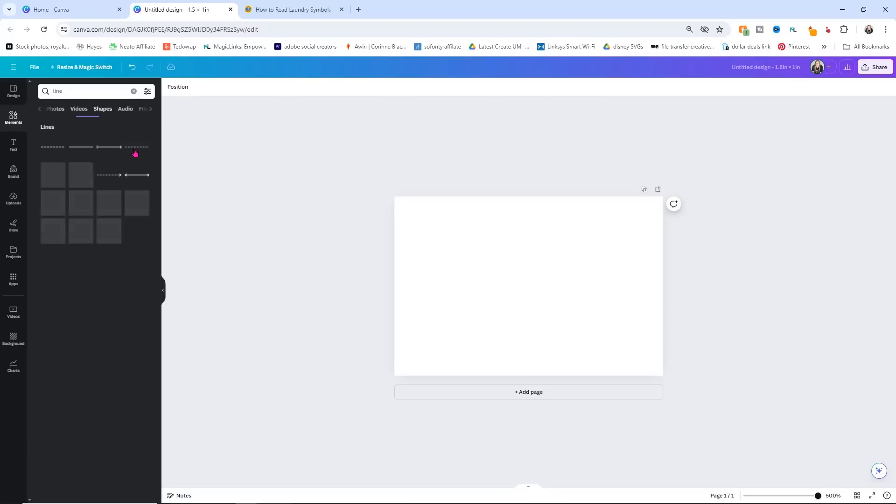
pyautogui.click(76, 151)
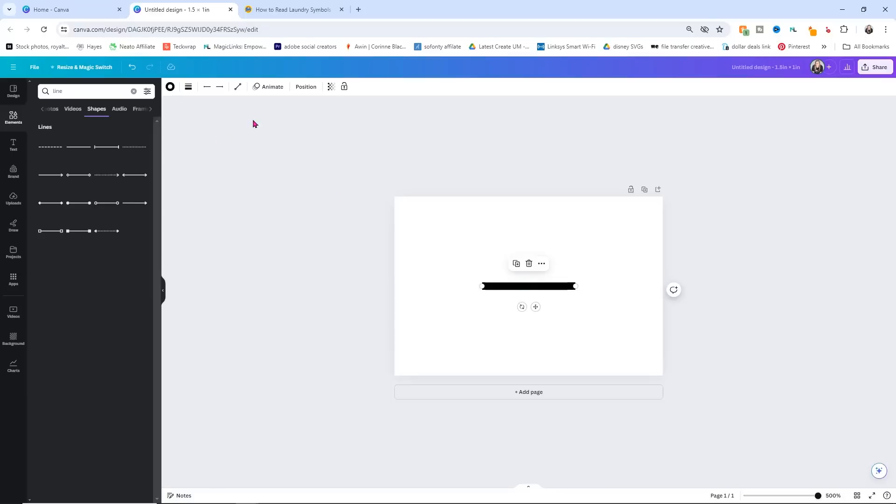
pyautogui.click(188, 87)
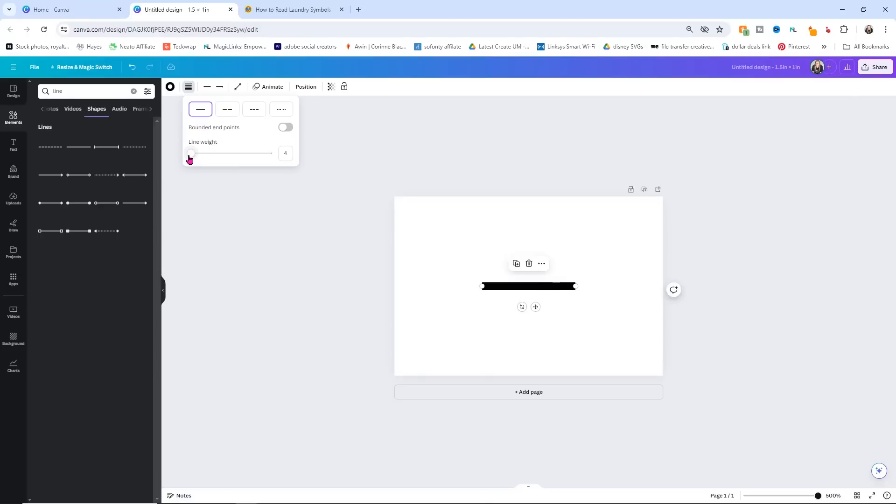
pyautogui.moveTo(190, 156); pyautogui.dragTo(189, 159)
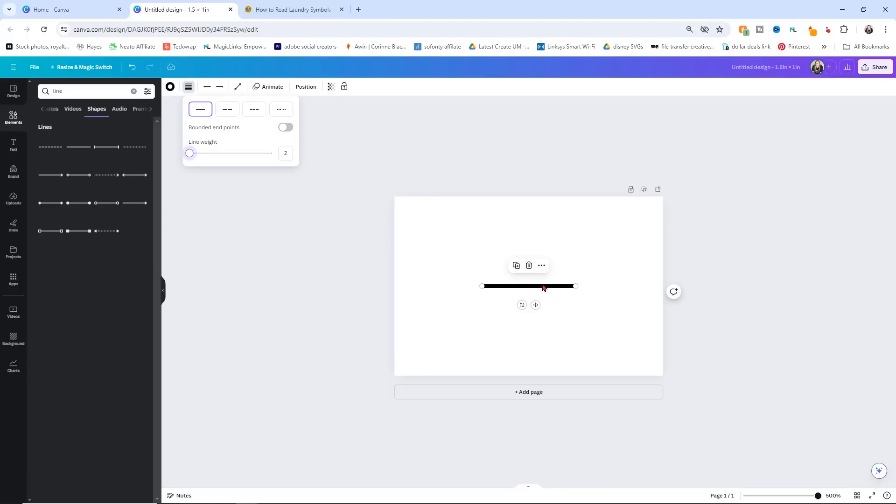
# Step: Move the line to the page's top edge and stretch it across the full page width
pyautogui.moveTo(536, 291); pyautogui.dragTo(687, 245)
pyautogui.moveTo(601, 244); pyautogui.dragTo(567, 199)
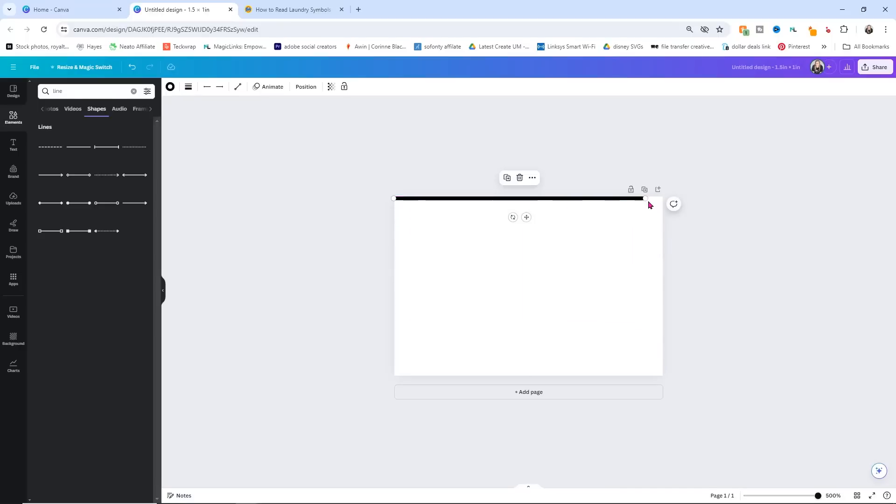
pyautogui.moveTo(647, 199); pyautogui.dragTo(669, 204)
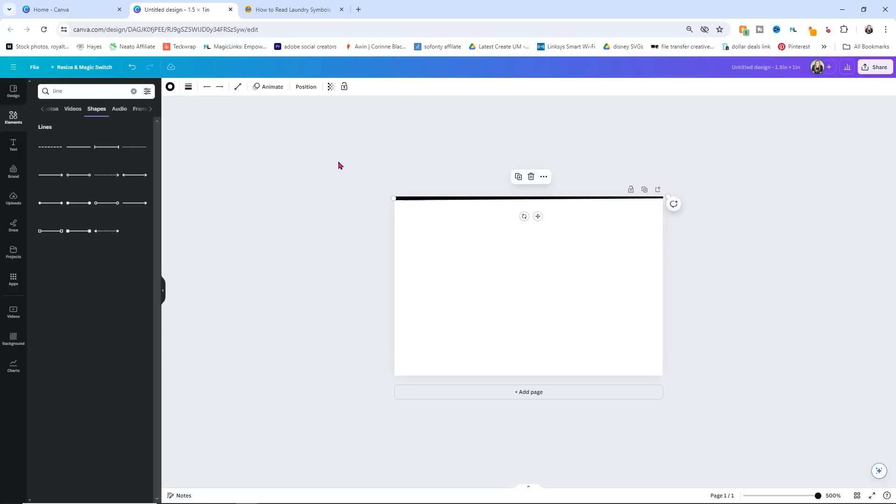
# Step: Level the line by setting its Start Y to 0, and nudge it fully inside the page's top edge
pyautogui.click(301, 88)
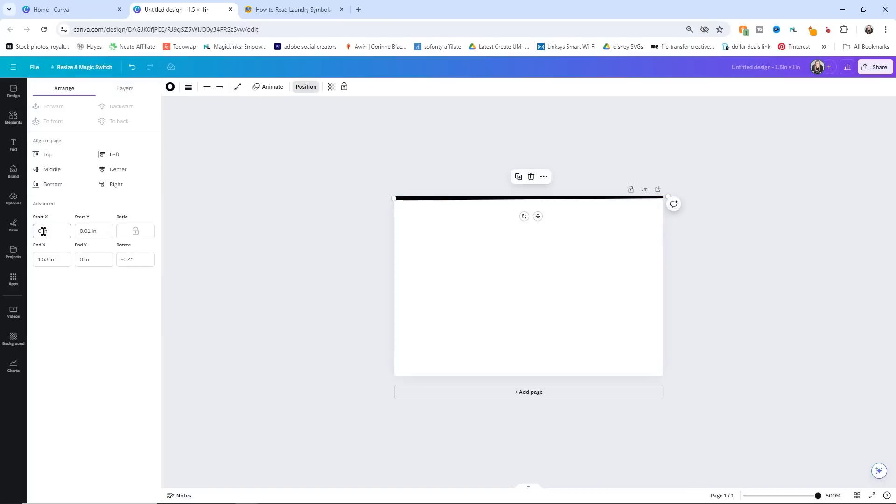
pyautogui.click(97, 230)
pyautogui.write('0')
pyautogui.press('Return')
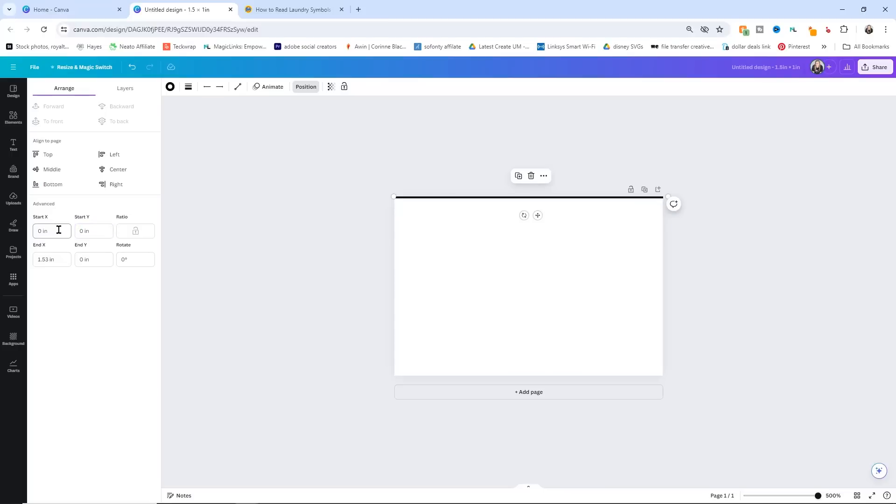
pyautogui.click(310, 231)
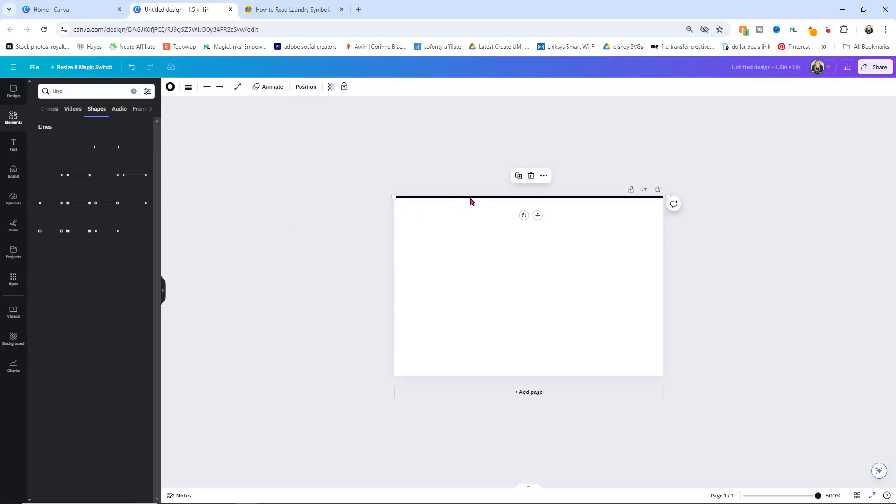
pyautogui.moveTo(477, 201); pyautogui.dragTo(474, 202)
pyautogui.click(362, 247)
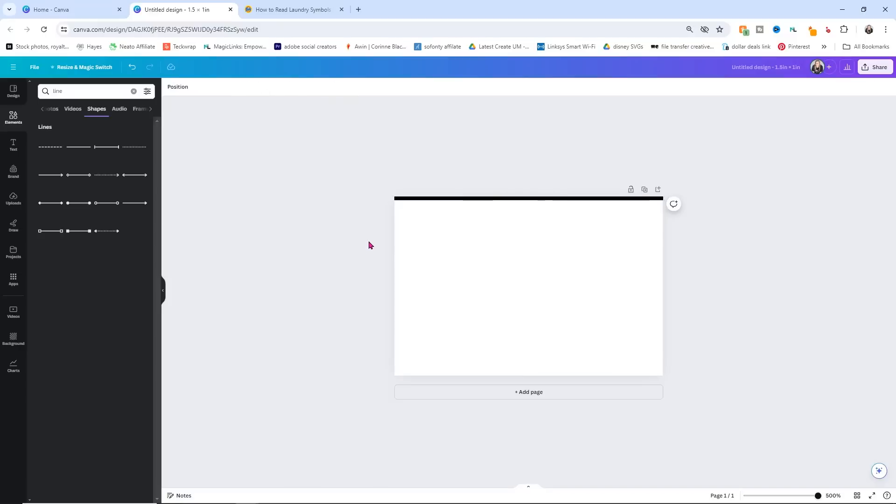
# Step: Duplicate the top border line and place the copy along the page's bottom edge
pyautogui.click(501, 203)
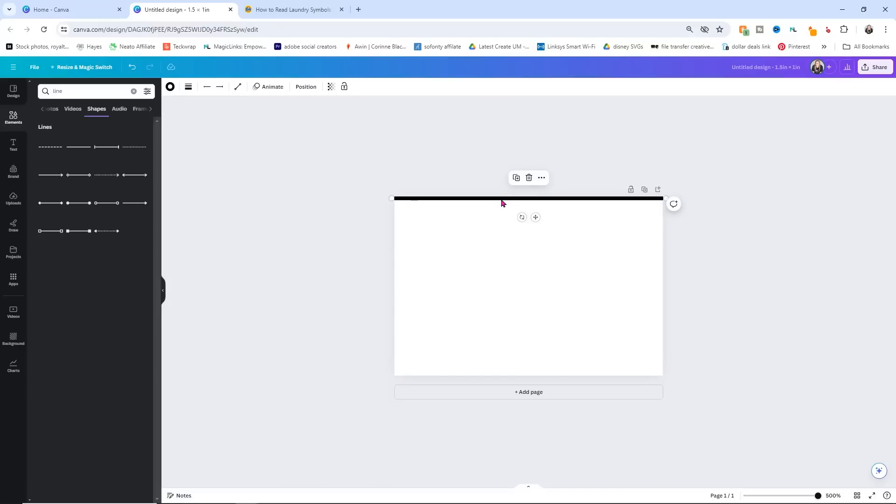
pyautogui.hotkey('ctrl', 'd')
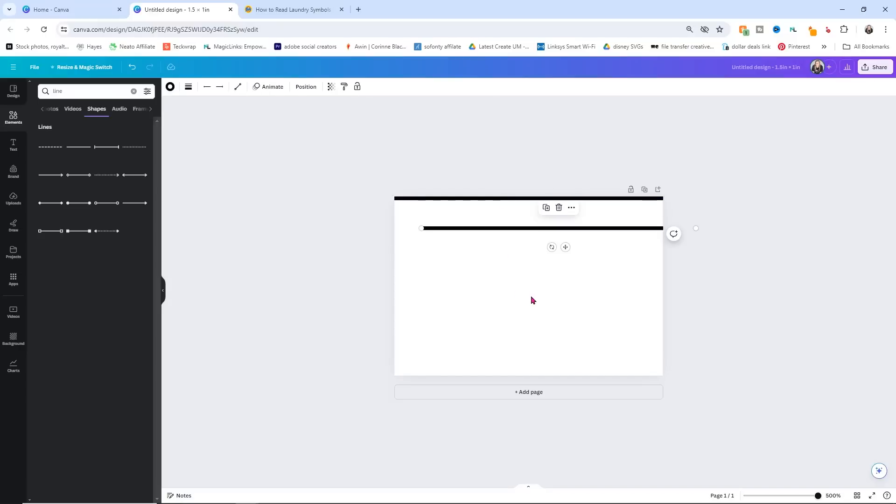
pyautogui.moveTo(610, 232); pyautogui.dragTo(582, 374)
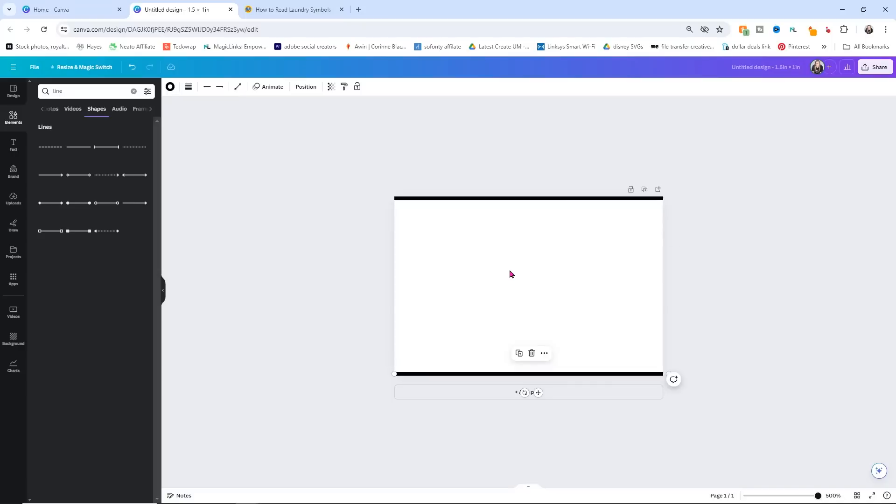
# Step: Complete the page border with vertical copies of the line along the left and right edges
pyautogui.hotkey('ctrl', 'd')
pyautogui.moveTo(552, 247); pyautogui.dragTo(508, 220)
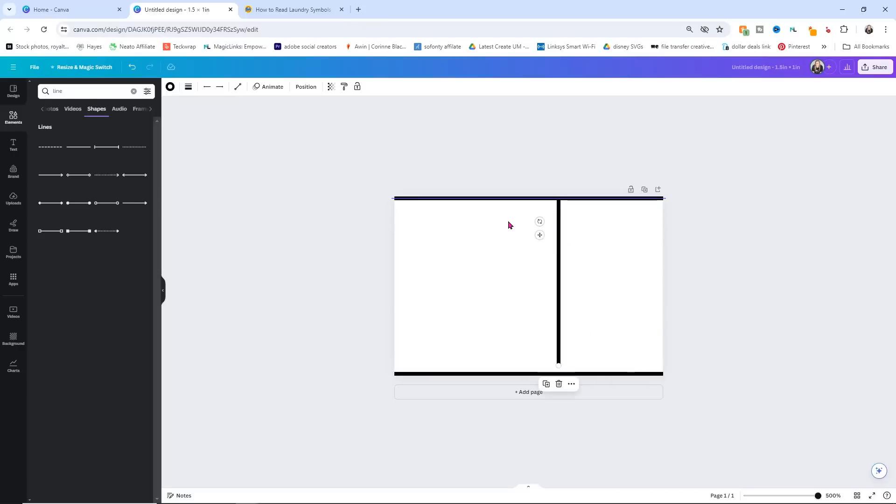
pyautogui.moveTo(556, 252); pyautogui.dragTo(396, 275)
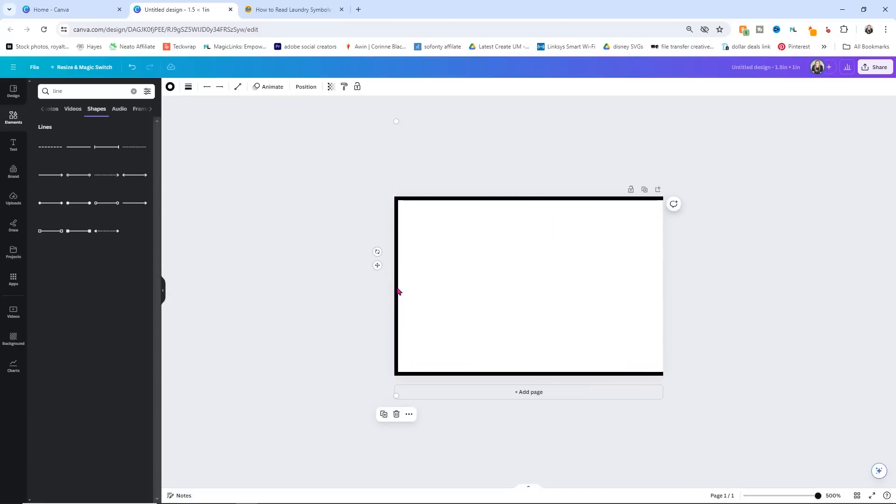
pyautogui.moveTo(399, 292); pyautogui.dragTo(662, 306)
pyautogui.click(704, 310)
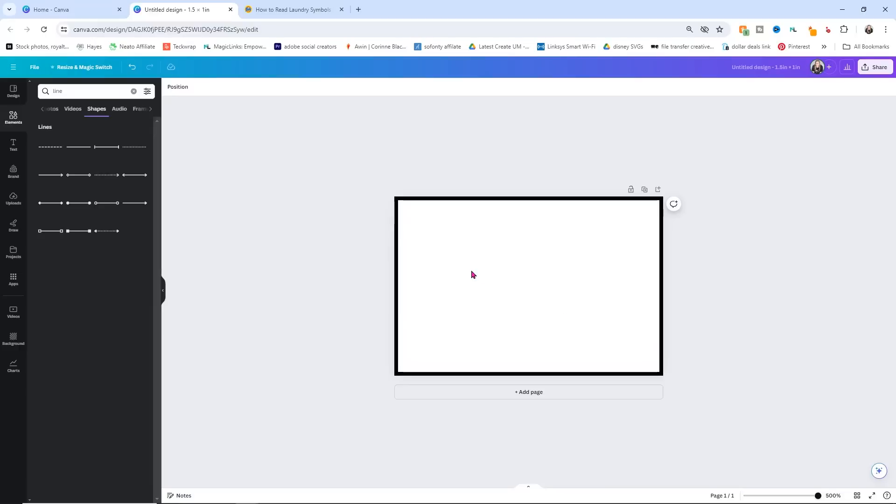
# Step: Paste another vertical line about a third of the way across the page and shorten it to leave the upper area open
pyautogui.hotkey('ctrl', 'v')
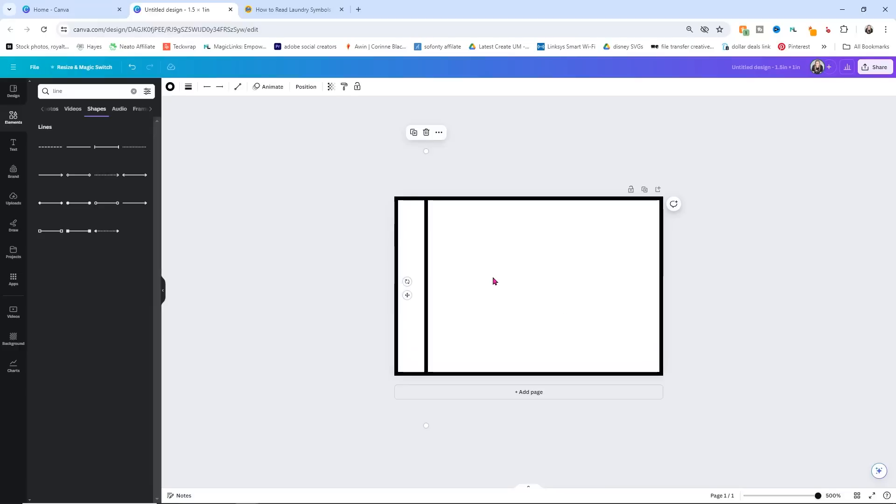
pyautogui.moveTo(430, 278); pyautogui.dragTo(492, 281)
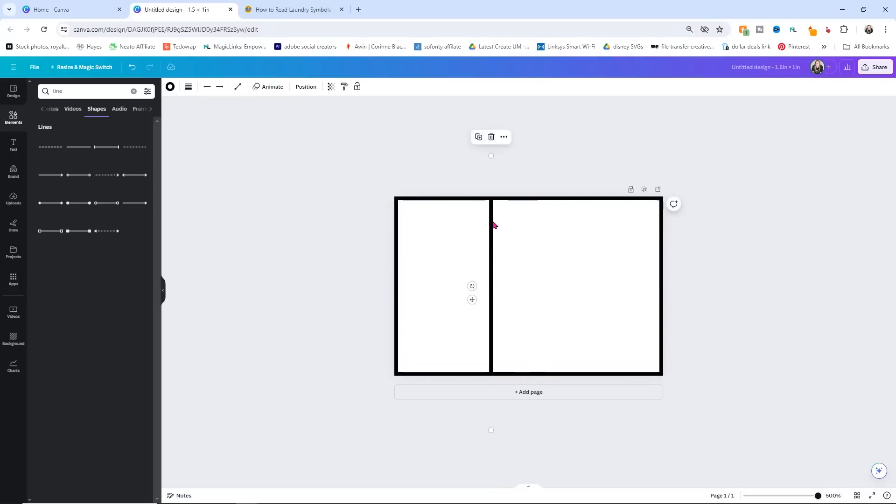
pyautogui.moveTo(491, 198); pyautogui.dragTo(491, 263)
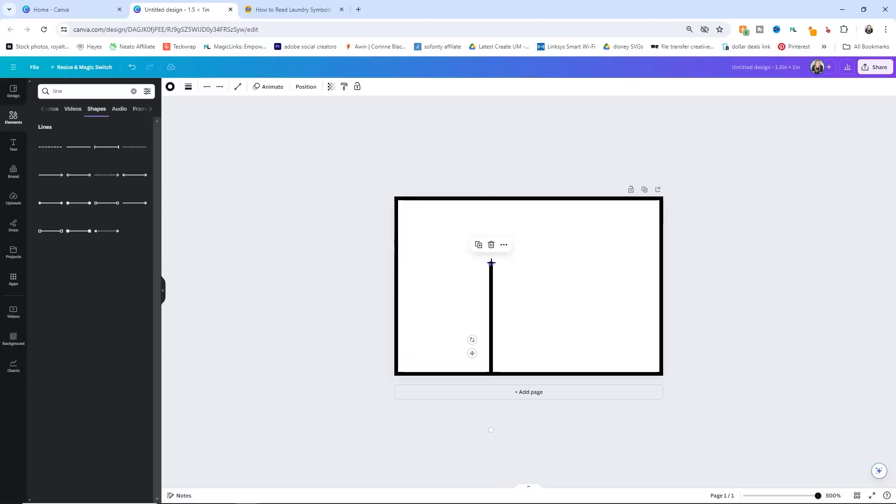
# Step: Duplicate the top border as a horizontal divider below the header area, and align the vertical divider to meet it
pyautogui.click(546, 200)
pyautogui.hotkey('ctrl', 'd')
pyautogui.moveTo(560, 230); pyautogui.dragTo(537, 254)
pyautogui.moveTo(490, 300); pyautogui.dragTo(491, 288)
pyautogui.moveTo(490, 288); pyautogui.dragTo(495, 286)
pyautogui.click(729, 255)
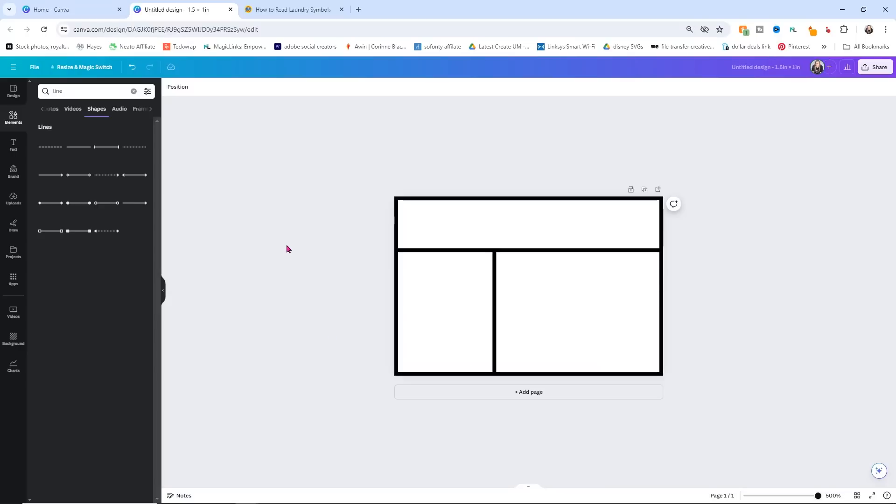
# Step: Add the black handwritten logo from the Brand Kit and place it in the label's upper section
pyautogui.click(17, 171)
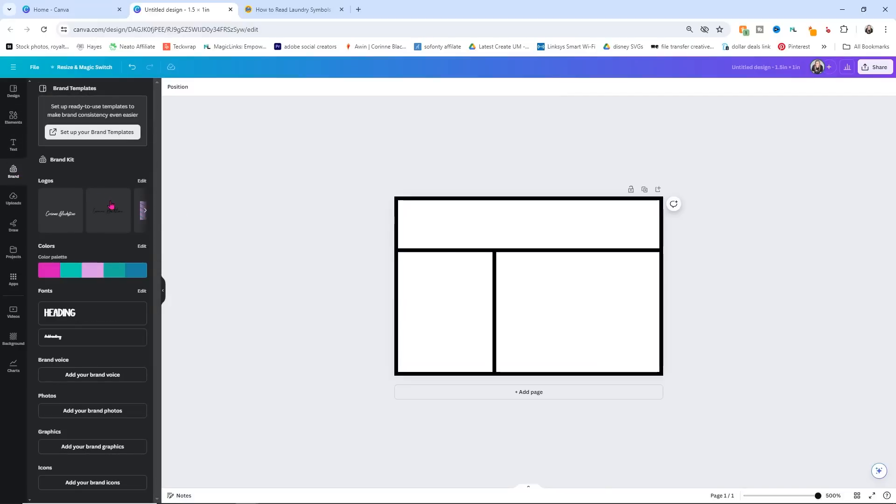
pyautogui.click(13, 200)
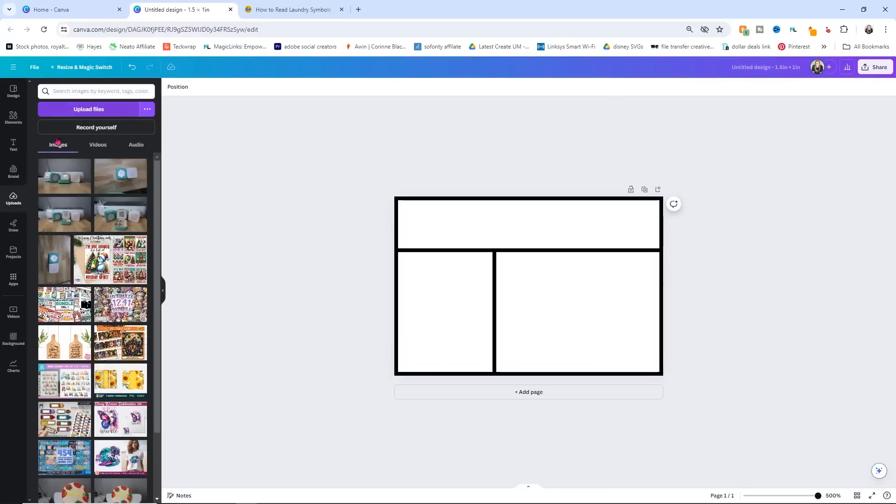
pyautogui.click(13, 171)
pyautogui.click(115, 219)
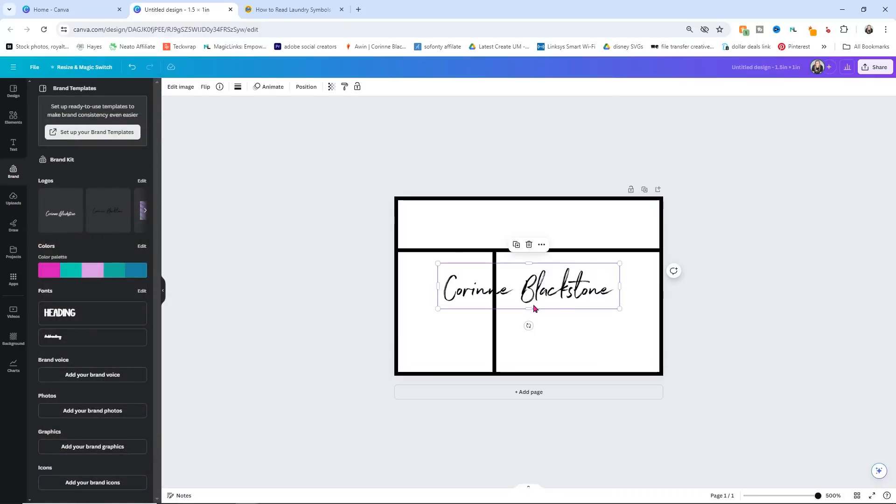
pyautogui.moveTo(560, 293); pyautogui.dragTo(522, 226)
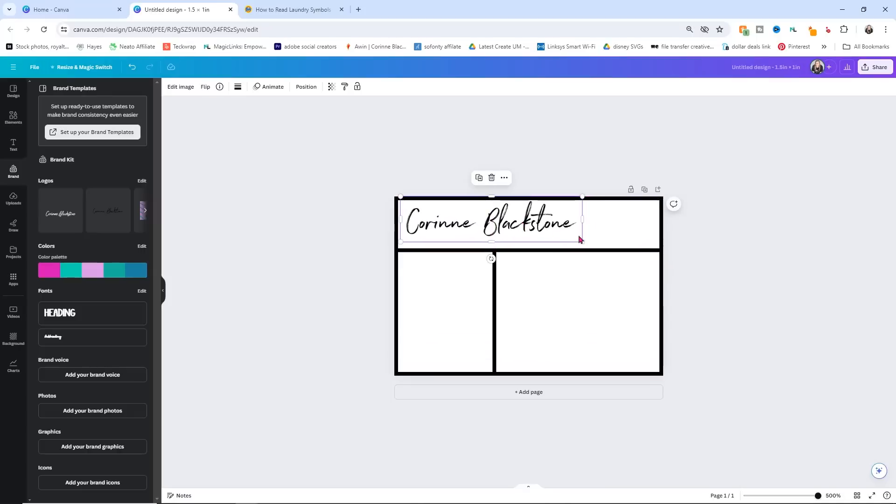
# Step: Enlarge the logo to span most of the upper section's width, and shift the horizontal divider slightly down to give it room
pyautogui.moveTo(583, 243); pyautogui.dragTo(604, 235)
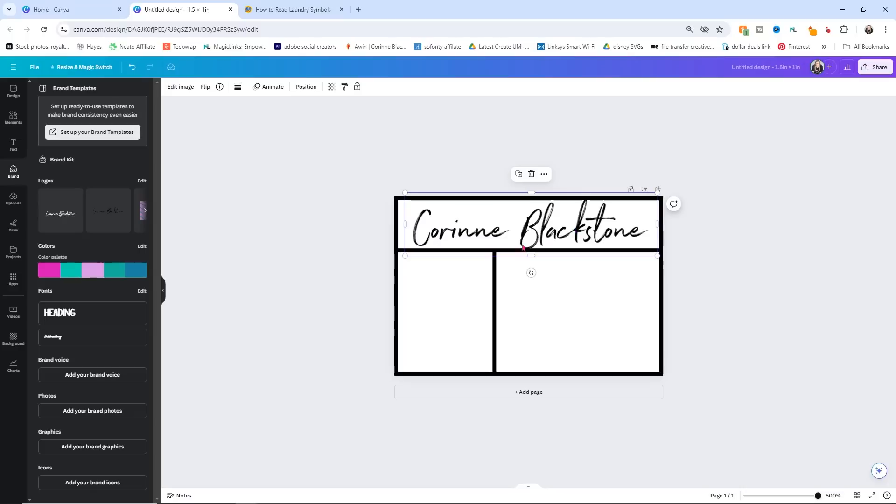
pyautogui.click(552, 251)
pyautogui.click(551, 250)
pyautogui.moveTo(552, 248); pyautogui.dragTo(548, 239)
pyautogui.click(553, 254)
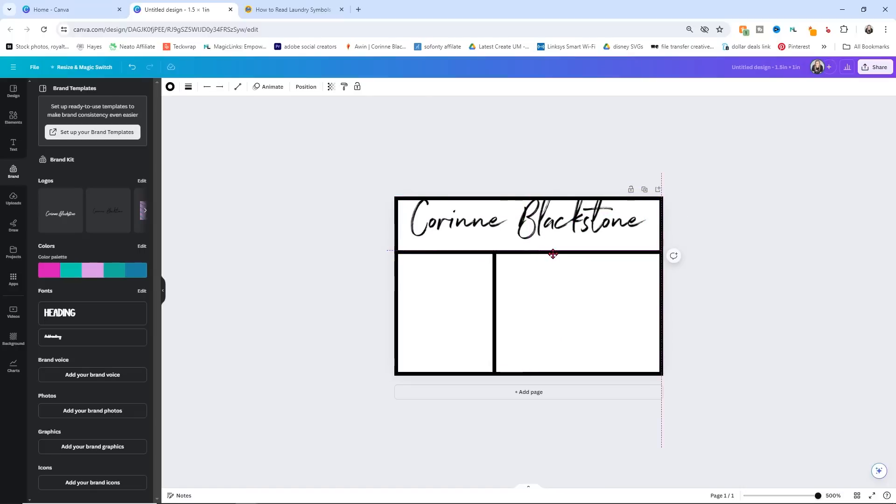
# Step: Reduce the logo slightly and reposition it so it sits inside the upper section without touching the border or divider
pyautogui.click(556, 234)
pyautogui.moveTo(556, 231); pyautogui.dragTo(557, 240)
pyautogui.moveTo(655, 256); pyautogui.dragTo(648, 254)
pyautogui.moveTo(597, 237); pyautogui.dragTo(601, 231)
pyautogui.click(746, 259)
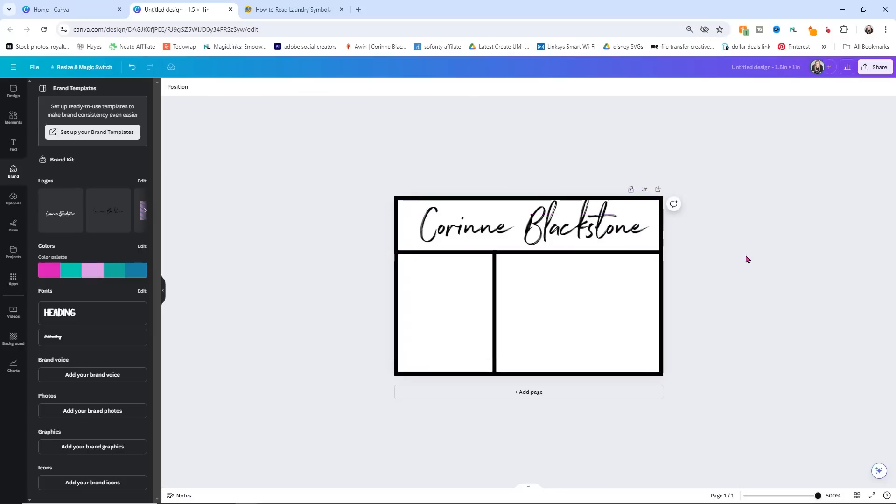
pyautogui.moveTo(585, 221); pyautogui.dragTo(584, 224)
pyautogui.click(737, 294)
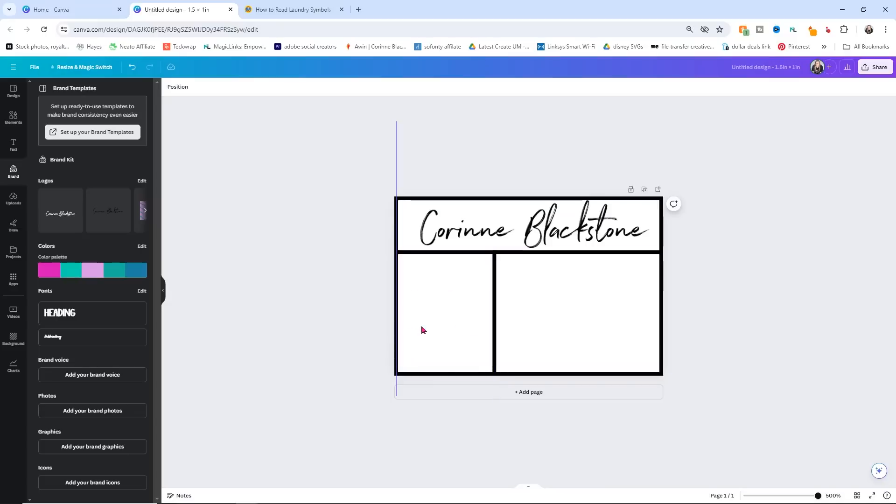
# Step: Add a Brand Kit heading reading "L" and place it in the label's lower-left section
pyautogui.click(14, 146)
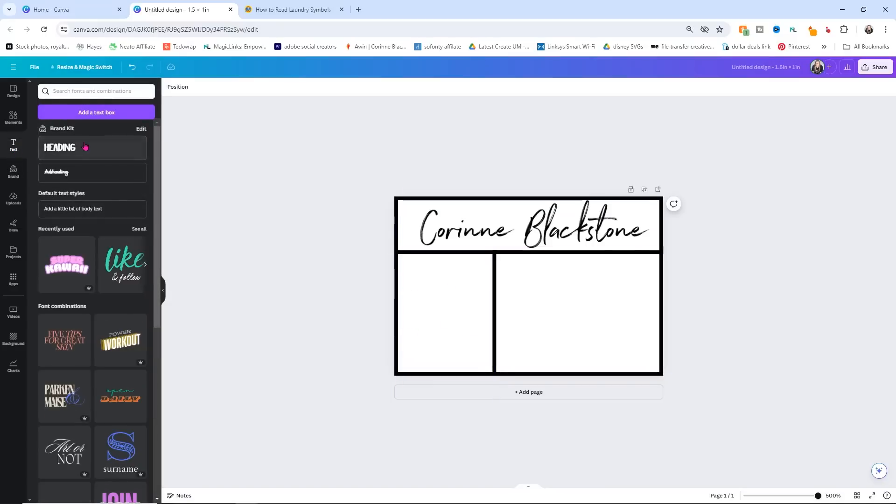
pyautogui.click(84, 147)
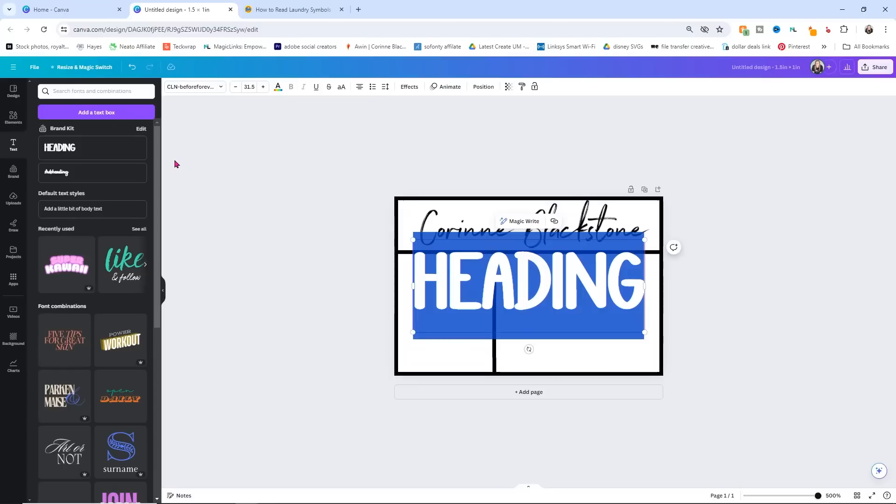
pyautogui.write('L')
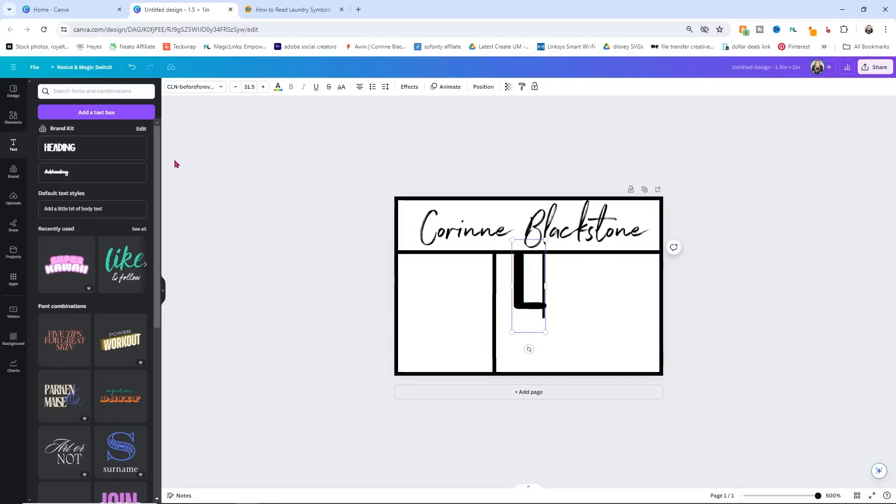
pyautogui.click(226, 188)
pyautogui.moveTo(527, 298); pyautogui.dragTo(431, 308)
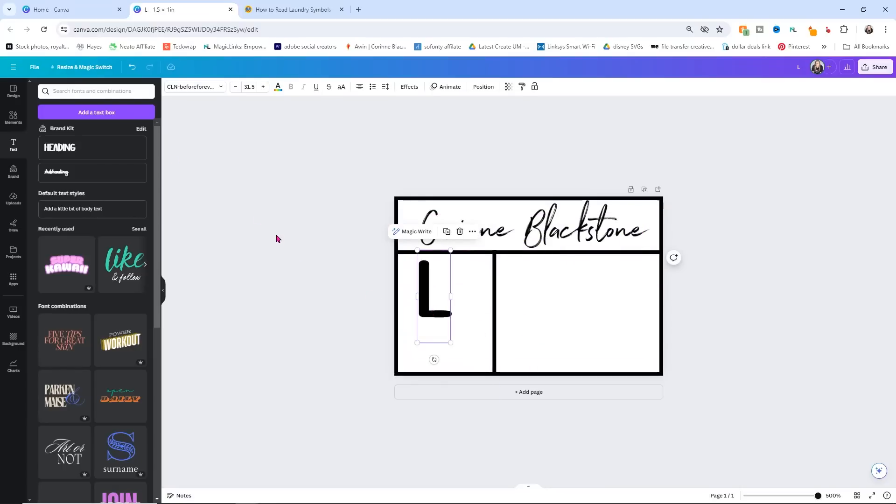
# Step: Change the letter L to the Chunk Five font and enlarge it to size 55.6 to fill its section
pyautogui.click(220, 91)
pyautogui.click(74, 199)
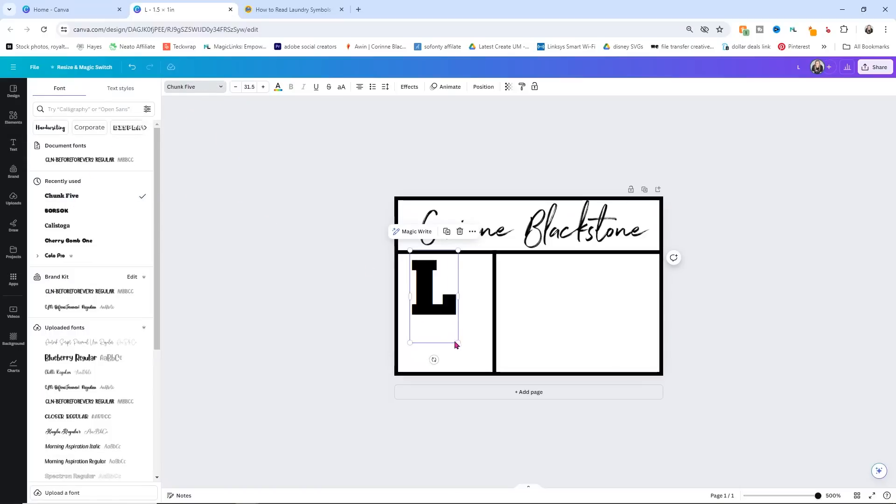
pyautogui.moveTo(456, 343); pyautogui.dragTo(513, 405)
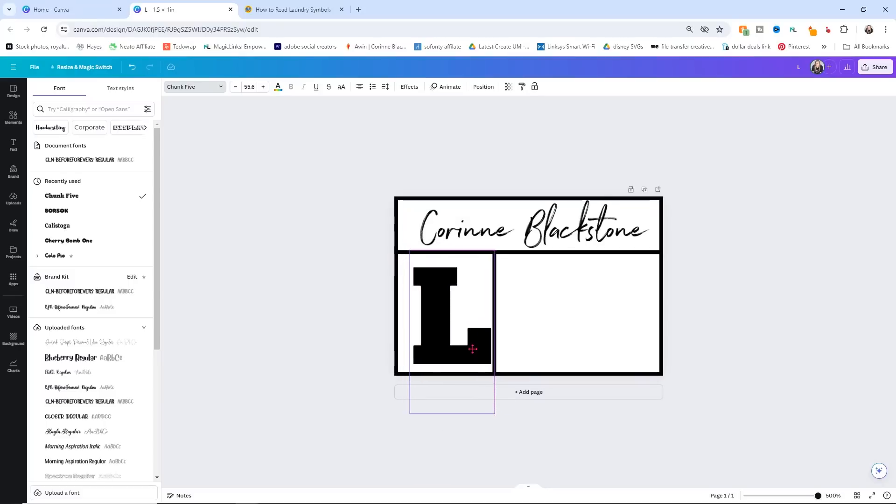
# Step: Try the letters S and M in place of the L to check their fit, and restore the L
pyautogui.doubleClick(472, 349)
pyautogui.write('S')
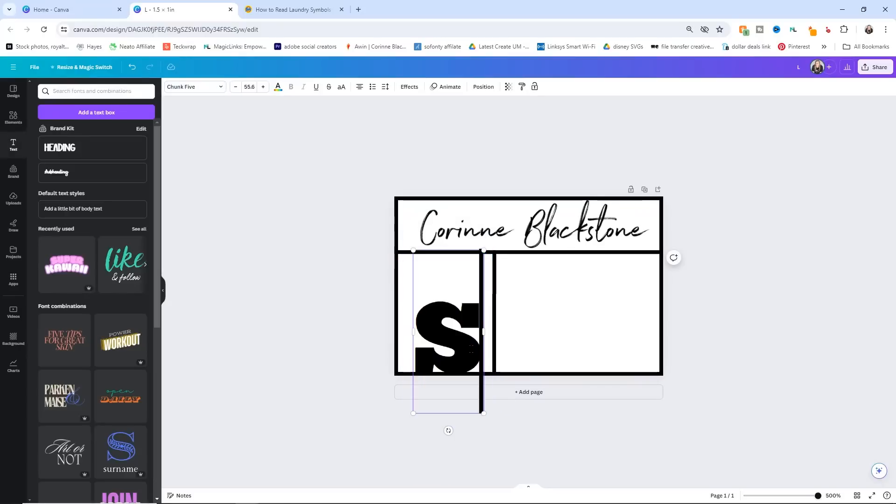
pyautogui.press('BackSpace')
pyautogui.write('M')
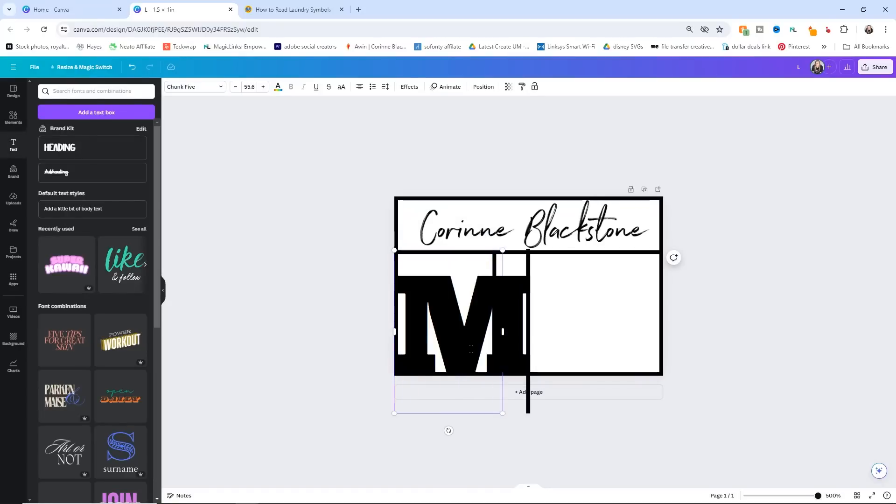
pyautogui.press('BackSpace')
pyautogui.write('L')
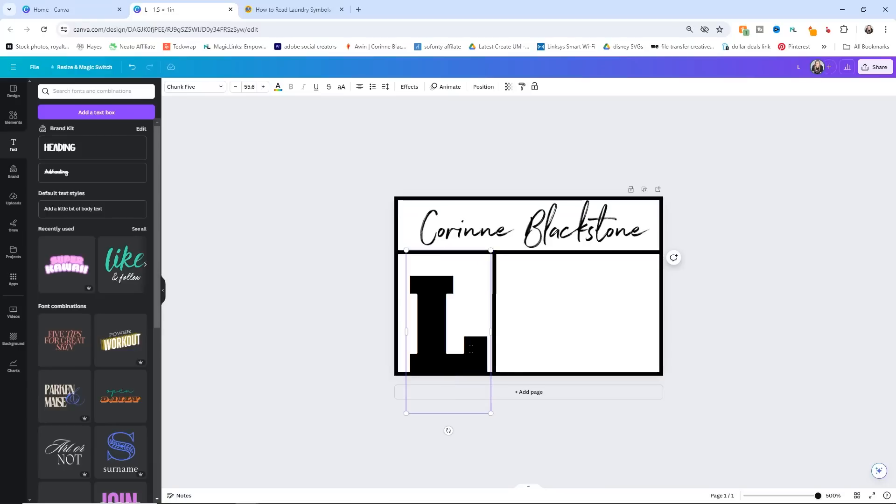
pyautogui.click(346, 302)
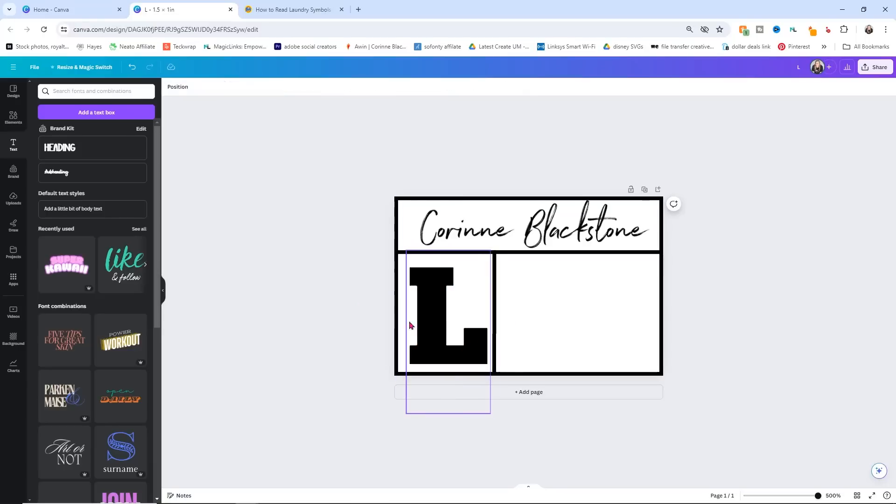
# Step: Try a wider letter section by moving the vertical divider to the right, with a letter M reduced to size 39.2
pyautogui.click(495, 303)
pyautogui.moveTo(497, 304); pyautogui.dragTo(452, 318)
pyautogui.click(451, 316)
pyautogui.write('M')
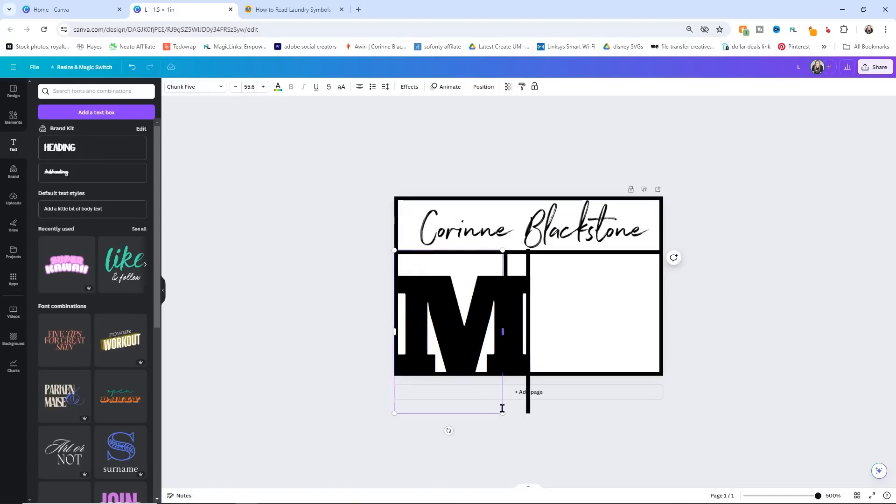
pyautogui.moveTo(503, 413); pyautogui.dragTo(475, 374)
pyautogui.moveTo(477, 303); pyautogui.dragTo(482, 317)
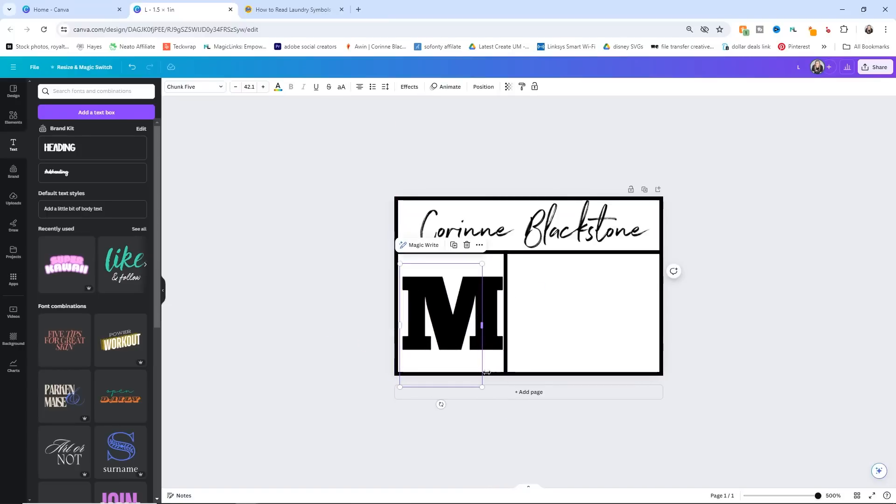
pyautogui.moveTo(482, 387); pyautogui.dragTo(476, 379)
pyautogui.click(332, 302)
# Step: Replace the M with an L and move it toward the upper-left corner of its section
pyautogui.click(442, 302)
pyautogui.click(440, 300)
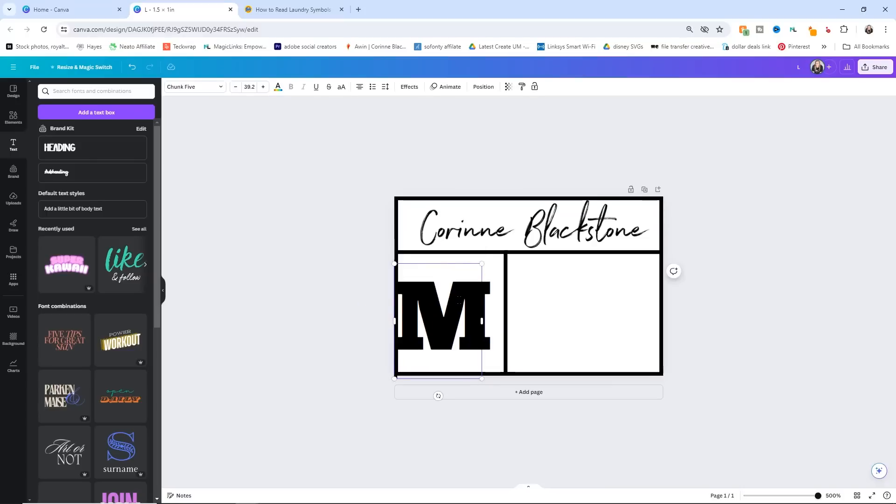
pyautogui.press('BackSpace')
pyautogui.write('L')
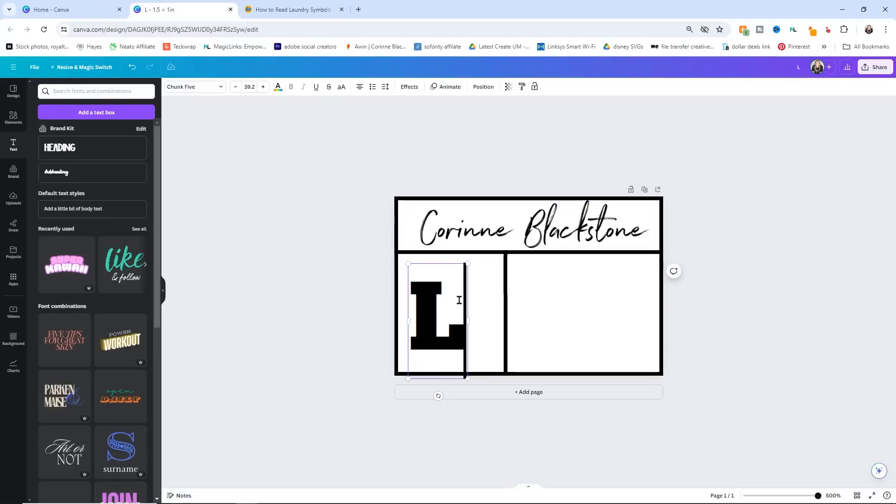
pyautogui.click(292, 319)
pyautogui.click(428, 318)
pyautogui.moveTo(428, 318); pyautogui.dragTo(424, 311)
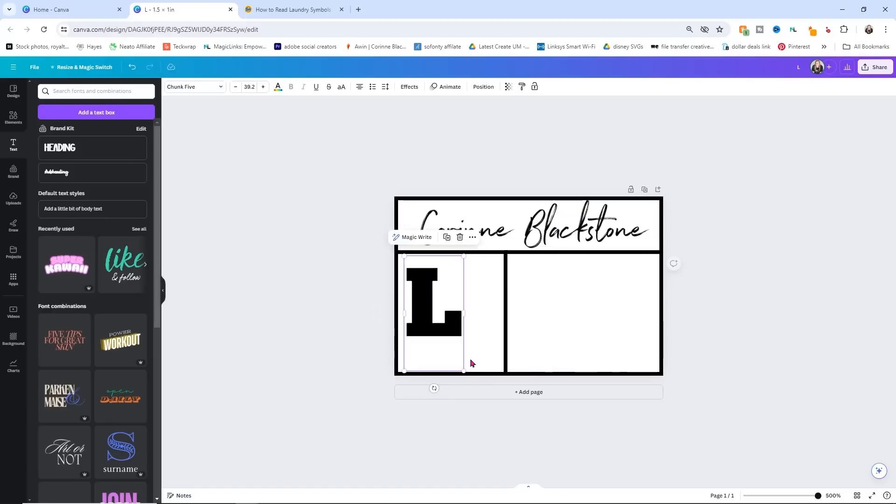
# Step: Enlarge the L to size 54.7, center it in its section, and move the vertical divider left, closer to the letter
pyautogui.moveTo(464, 373); pyautogui.dragTo(487, 407)
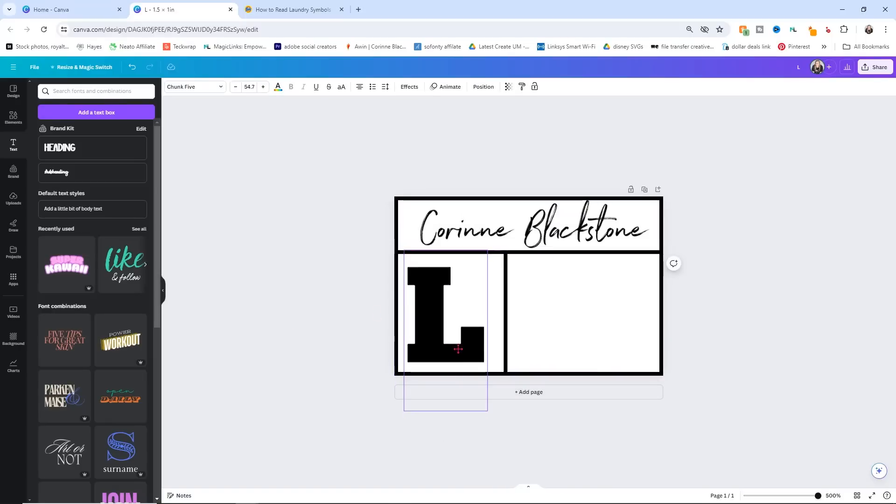
pyautogui.moveTo(457, 346); pyautogui.dragTo(500, 339)
pyautogui.click(506, 342)
pyautogui.click(324, 300)
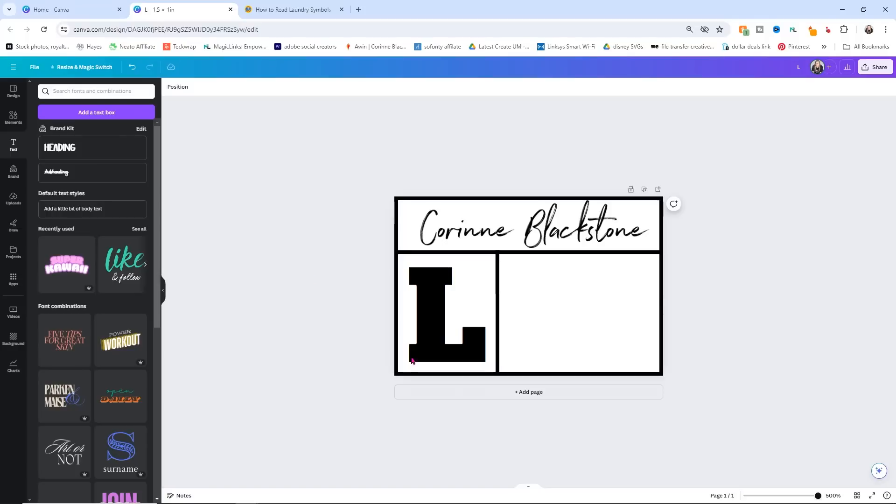
# Step: Switch to Tide's laundry symbols guide and examine the general washing, washing temperature and machine cycle symbols
pyautogui.click(289, 8)
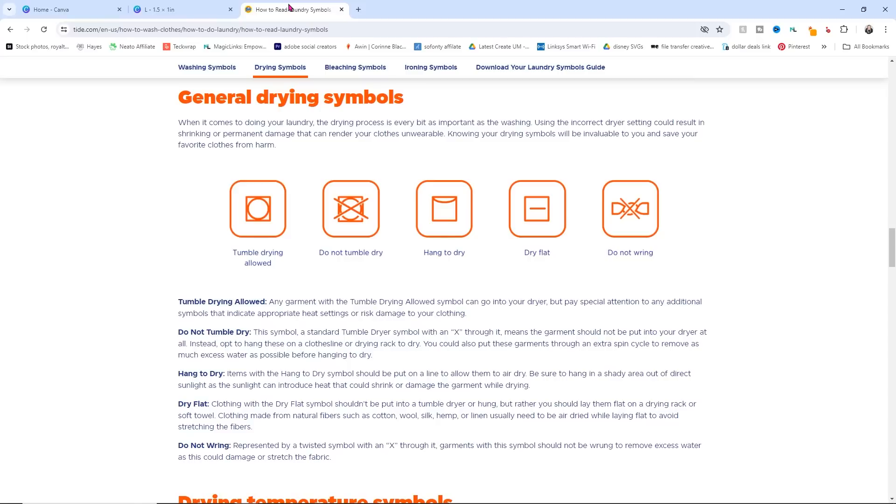
pyautogui.scroll(15, 557, 302)
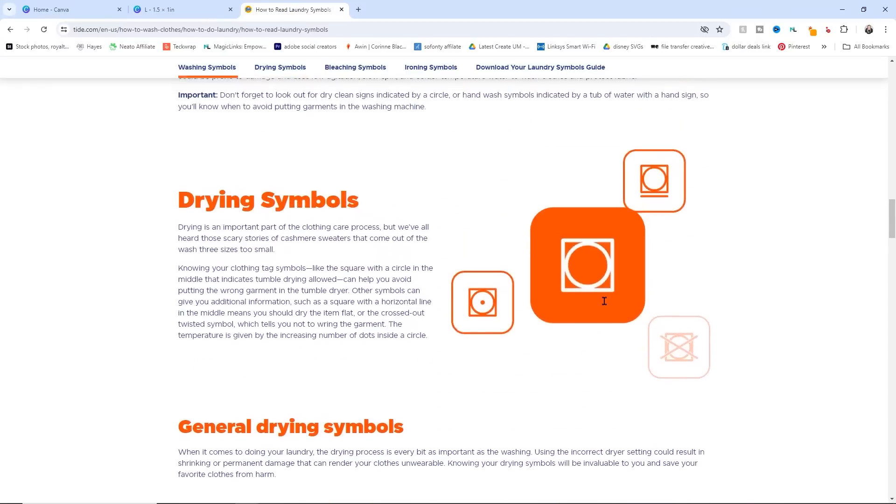
pyautogui.scroll(12, 604, 301)
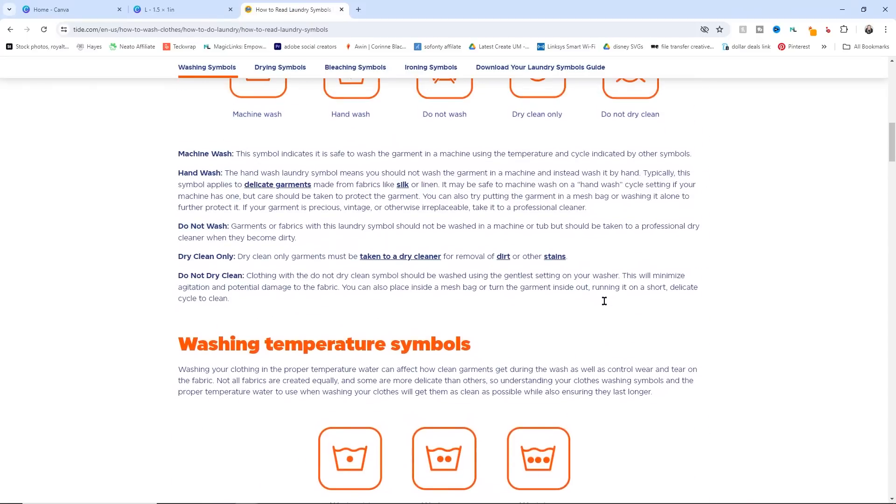
pyautogui.scroll(7, 604, 301)
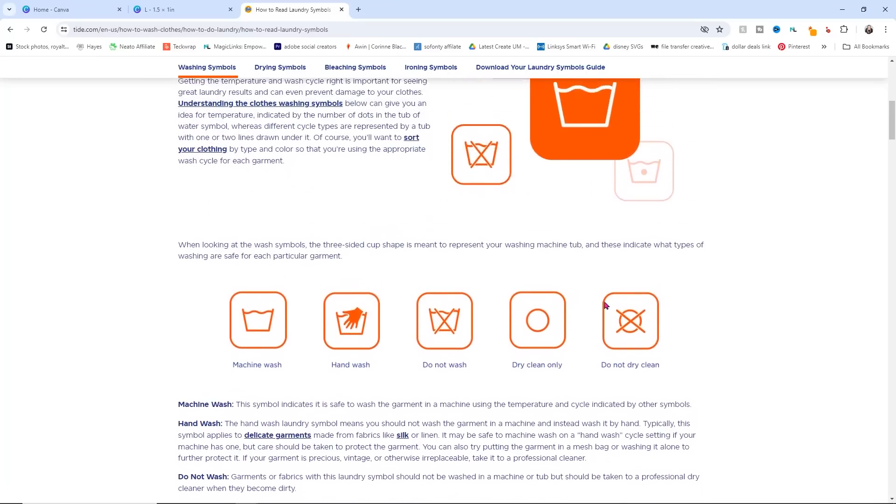
pyautogui.scroll(1, 606, 306)
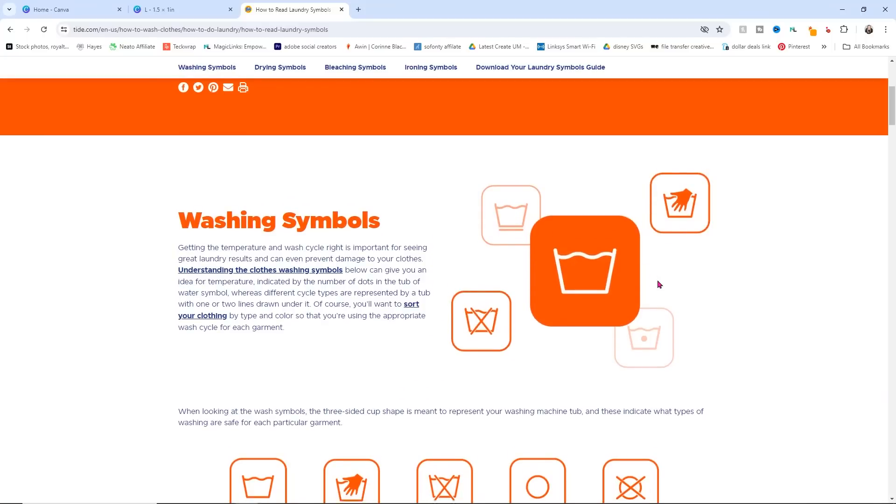
pyautogui.scroll(-6, 659, 284)
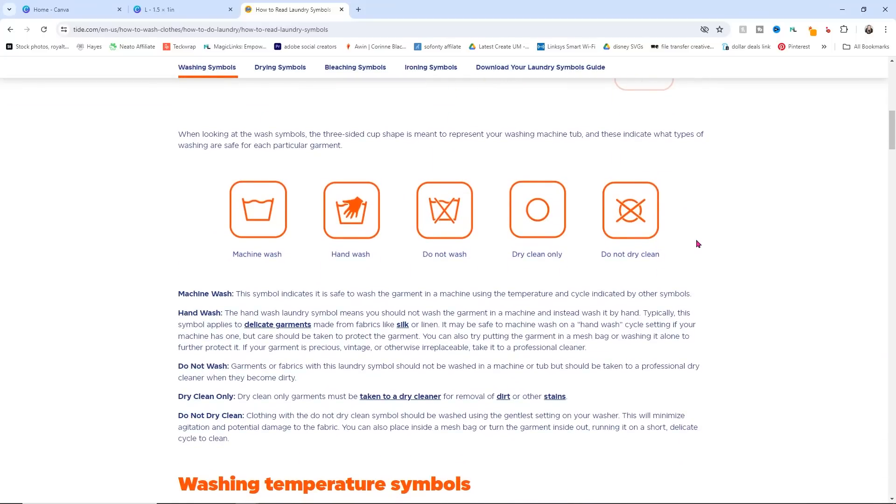
pyautogui.scroll(-5, 698, 243)
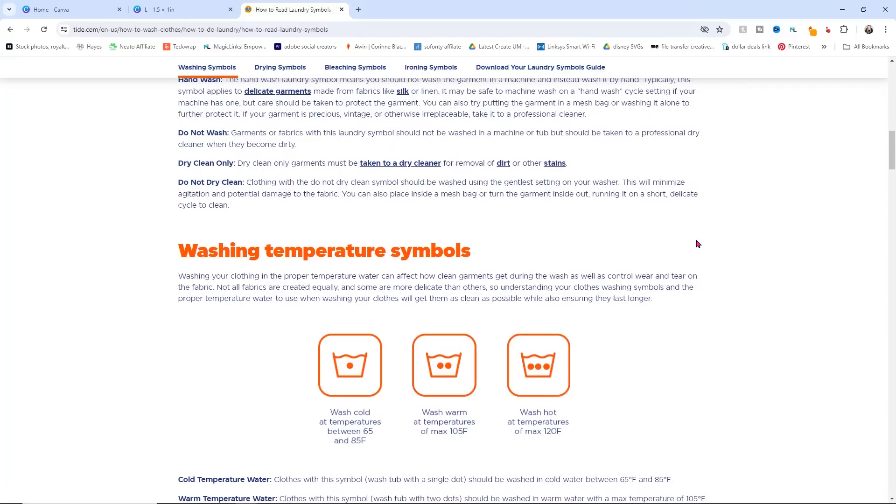
pyautogui.scroll(-5, 697, 243)
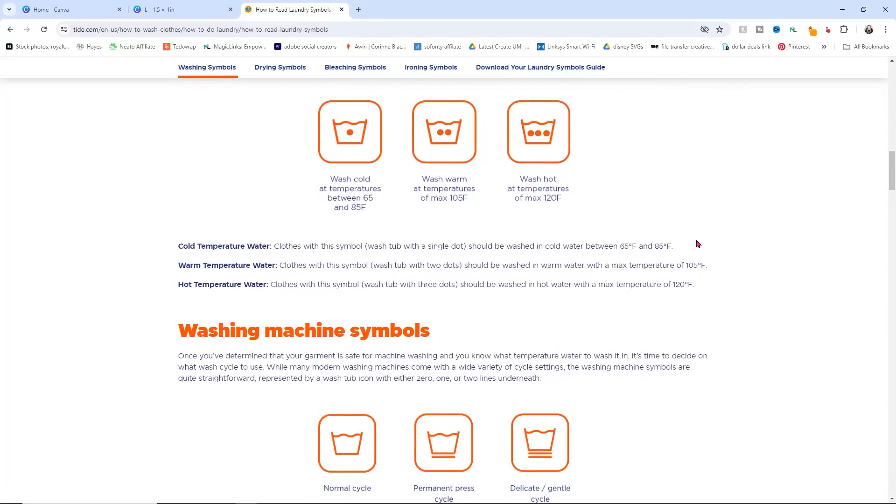
pyautogui.scroll(2, 697, 243)
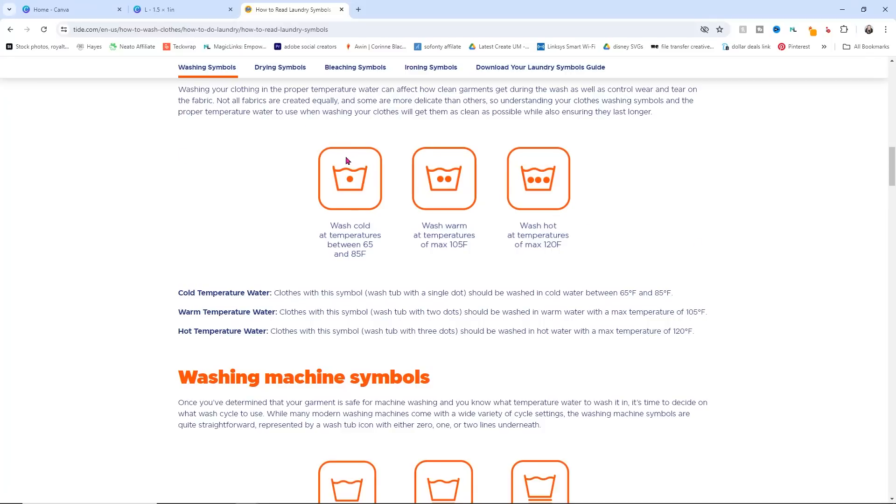
pyautogui.scroll(-7, 622, 228)
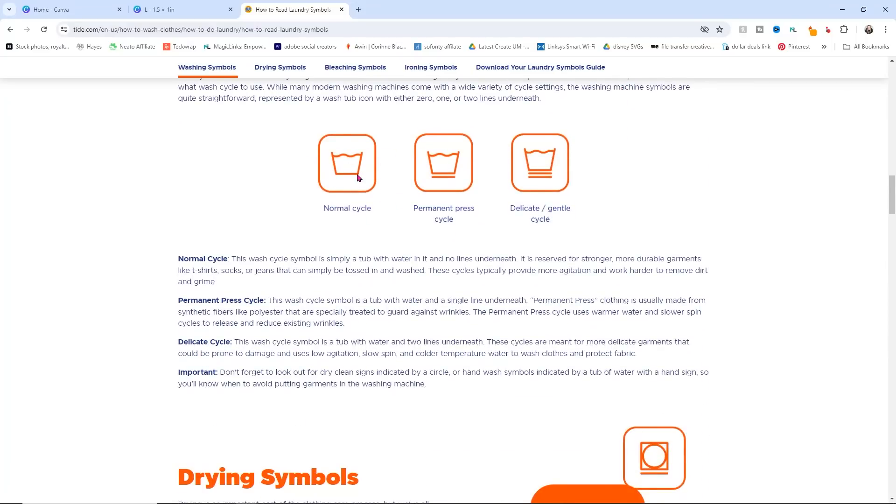
# Step: Examine the guide's drying, bleaching and ironing symbols
pyautogui.scroll(-14, 361, 181)
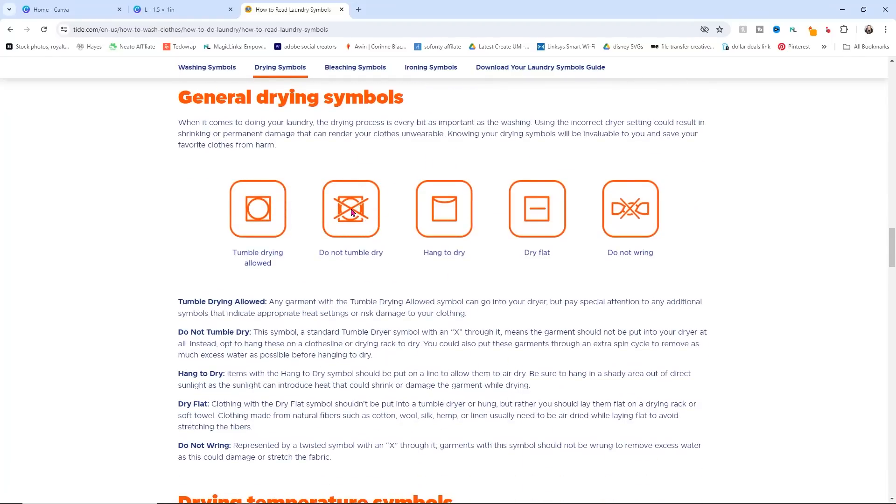
pyautogui.scroll(-5, 353, 212)
pyautogui.scroll(-11, 351, 208)
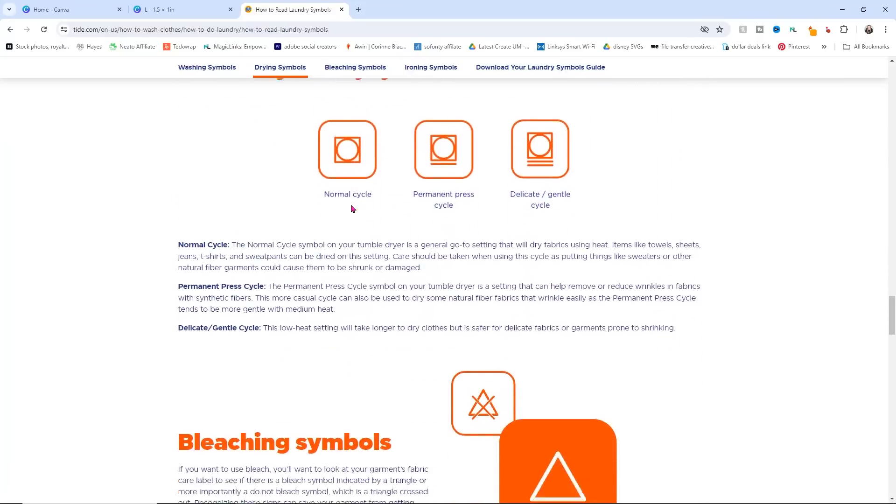
pyautogui.scroll(-6, 352, 208)
pyautogui.scroll(-1, 351, 204)
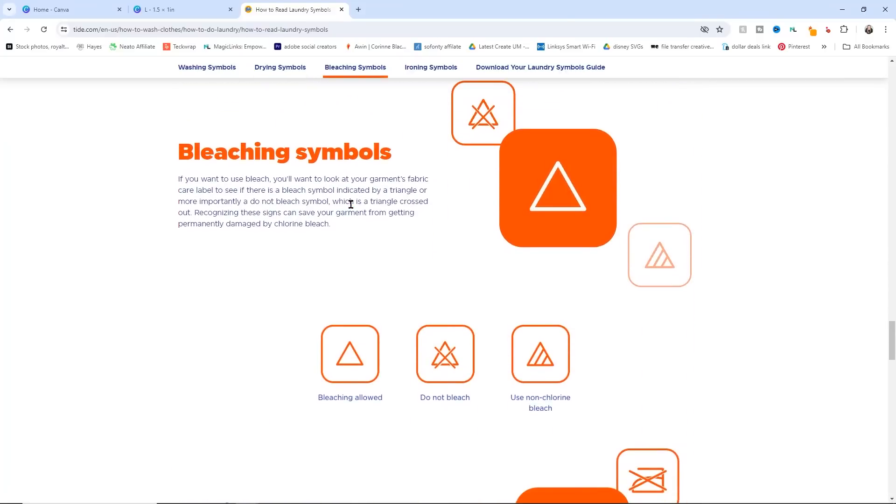
pyautogui.scroll(-9, 457, 203)
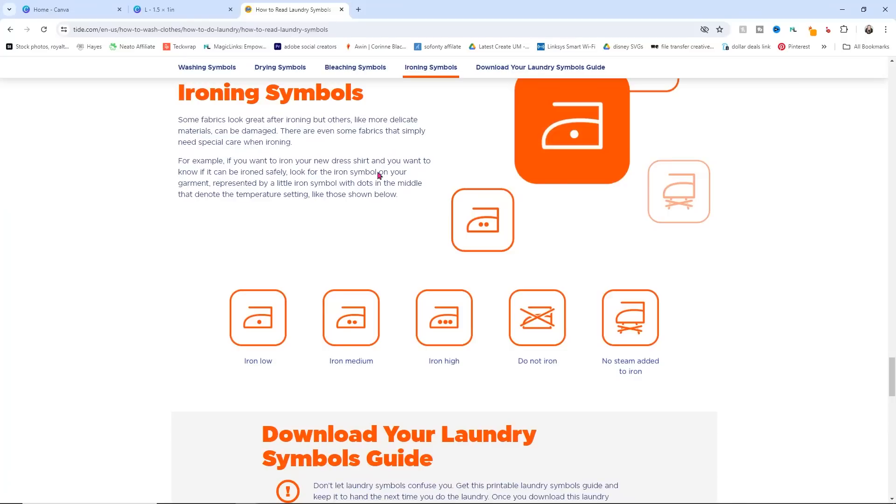
# Step: Switch back to the label design in Canva and search the element graphics for "laundry symbol"
pyautogui.click(195, 5)
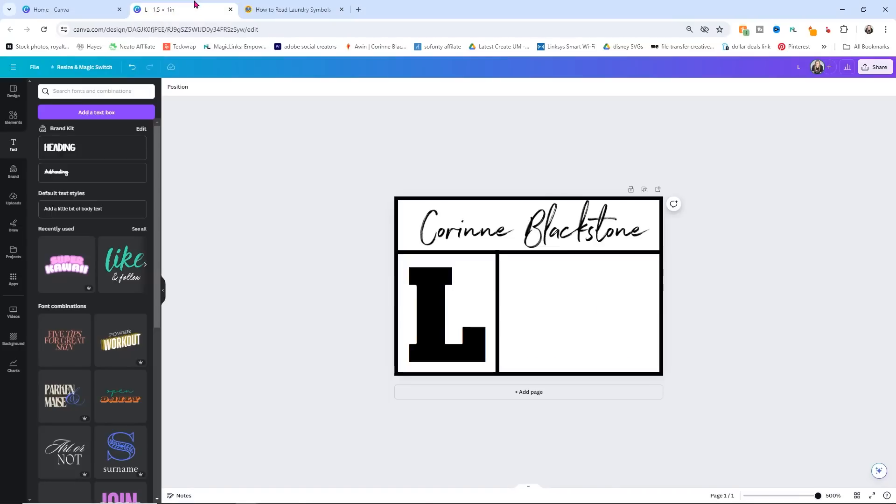
pyautogui.click(16, 119)
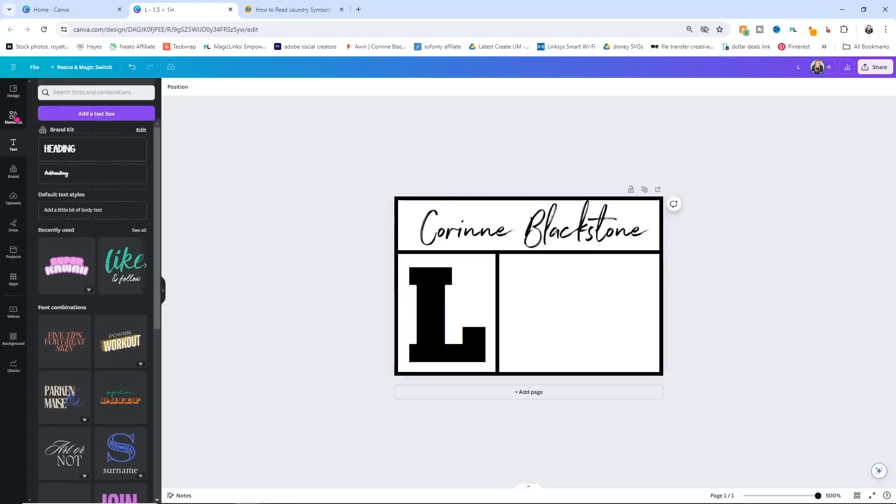
pyautogui.click(49, 90)
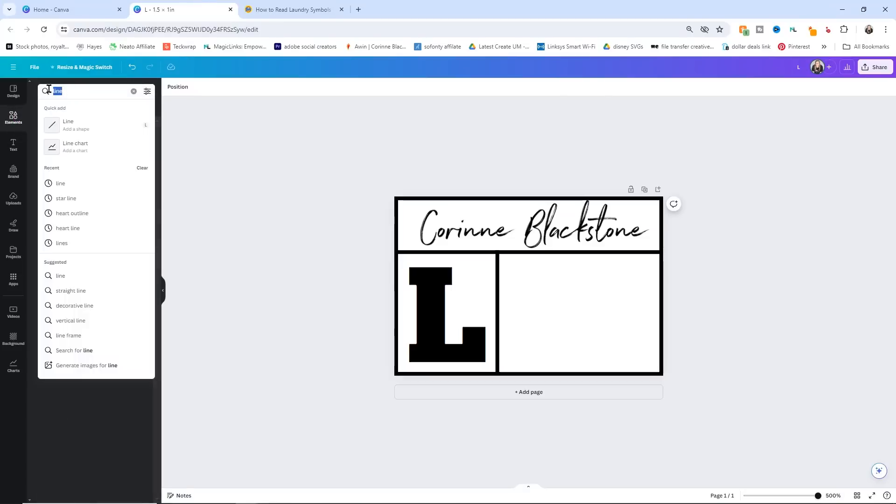
pyautogui.write('aun')
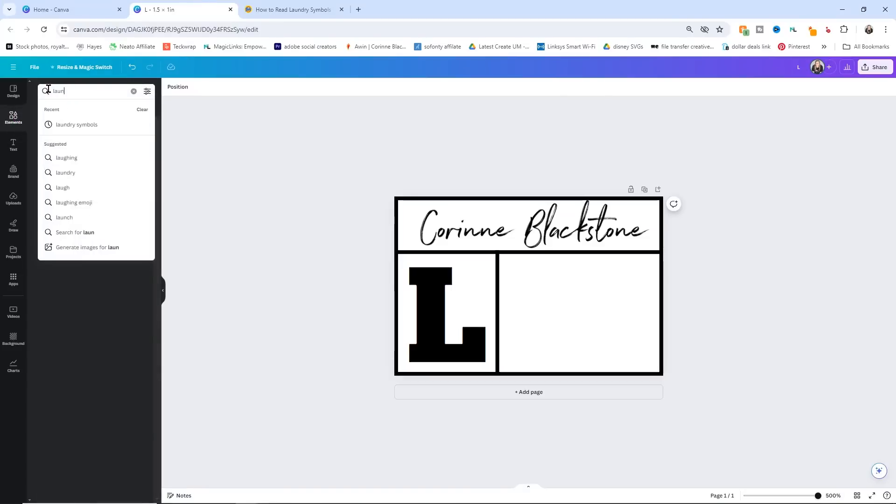
pyautogui.write('dry symbols')
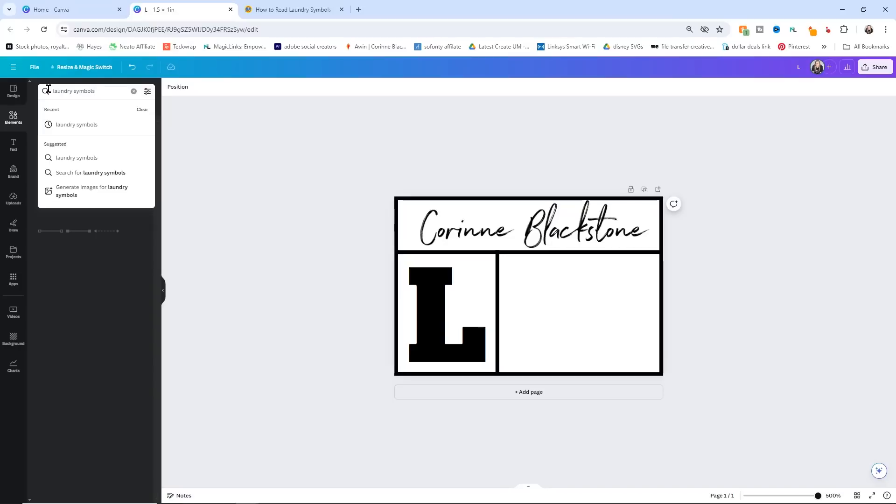
pyautogui.press('Return')
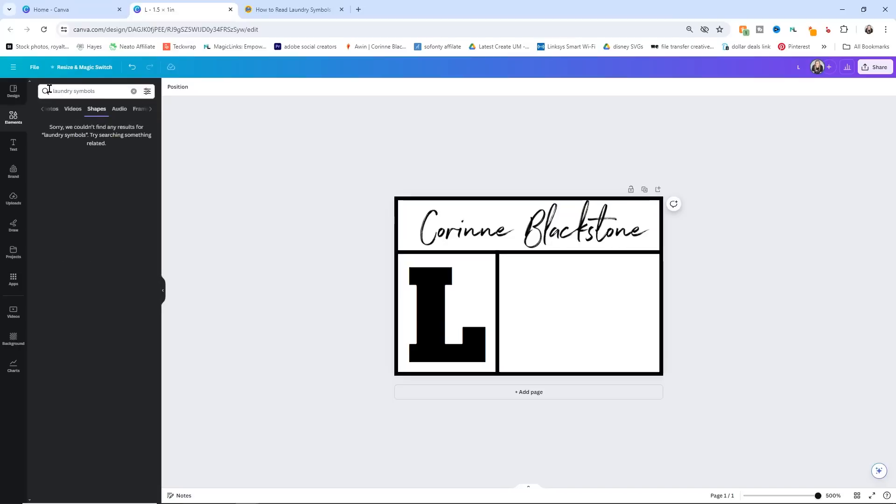
pyautogui.click(100, 92)
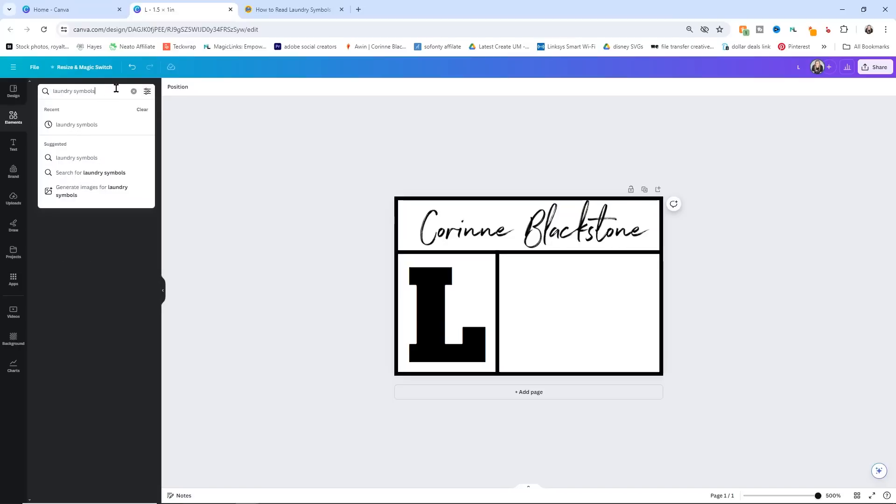
pyautogui.press('BackSpace')
pyautogui.press('Return')
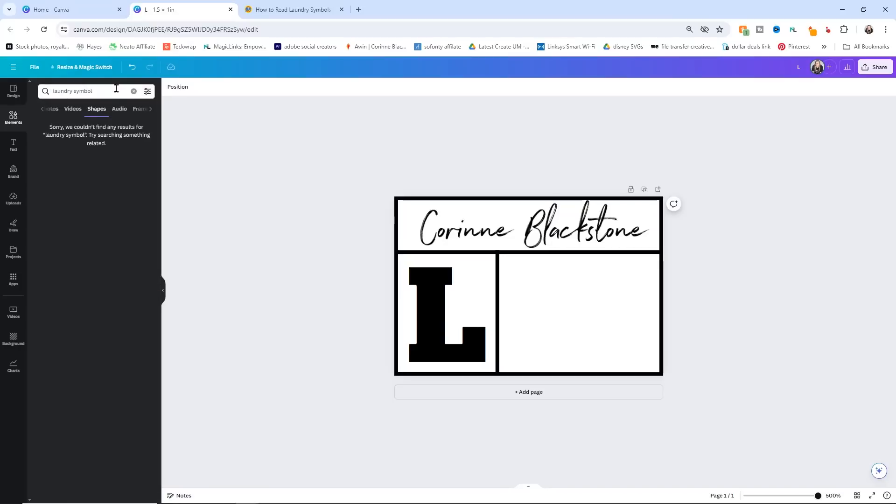
pyautogui.click(41, 110)
pyautogui.click(63, 111)
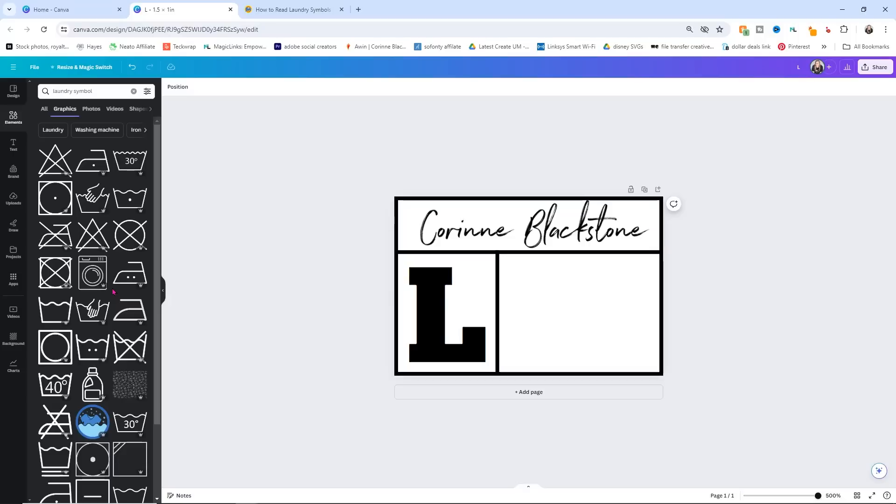
# Step: Add the one-dot wash tub, do-not-iron and do-not-tumble-dry symbols to the label
pyautogui.click(128, 204)
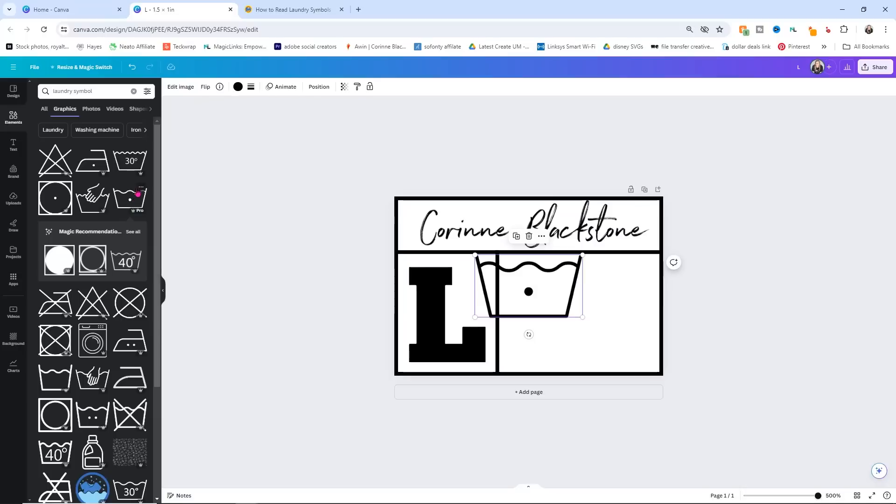
pyautogui.click(60, 312)
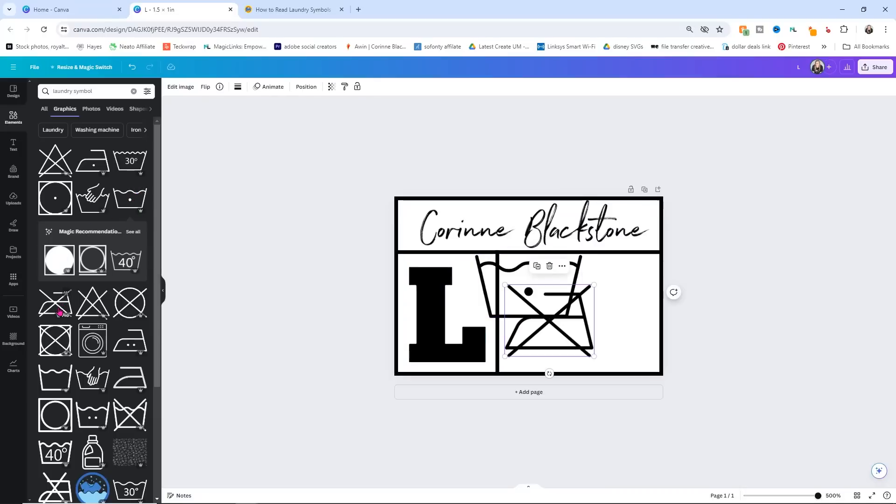
pyautogui.click(61, 343)
# Step: Shrink the three laundry symbols and arrange them in a row beside the L in the order wash, dry, iron
pyautogui.moveTo(561, 335); pyautogui.dragTo(686, 331)
pyautogui.click(560, 280)
pyautogui.moveTo(582, 317); pyautogui.dragTo(554, 299)
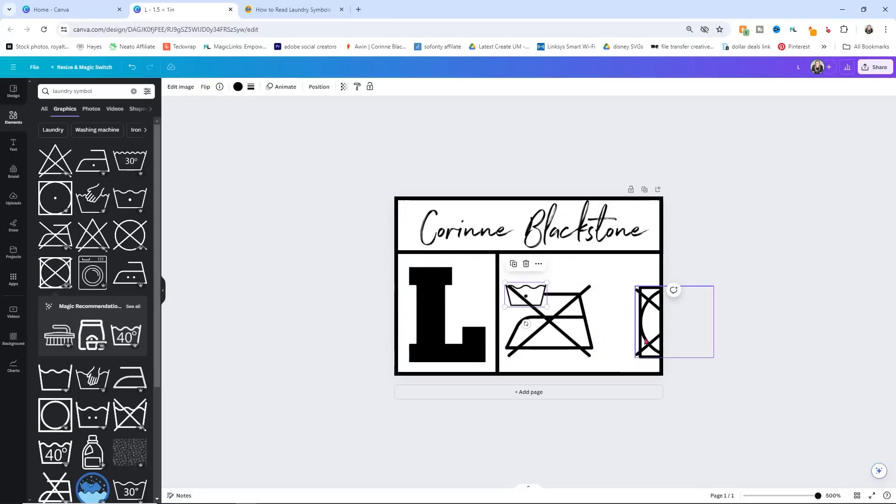
pyautogui.moveTo(641, 339); pyautogui.dragTo(572, 319)
pyautogui.moveTo(638, 341); pyautogui.dragTo(571, 289)
pyautogui.click(587, 354)
pyautogui.moveTo(592, 356); pyautogui.dragTo(635, 313)
pyautogui.moveTo(527, 298); pyautogui.dragTo(622, 311)
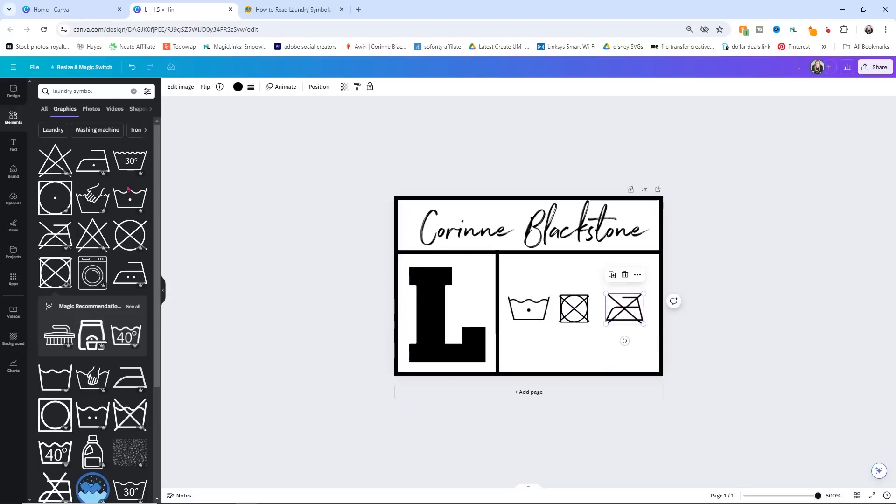
# Step: Add a heading text in the Chunk Five font at size 5
pyautogui.click(13, 145)
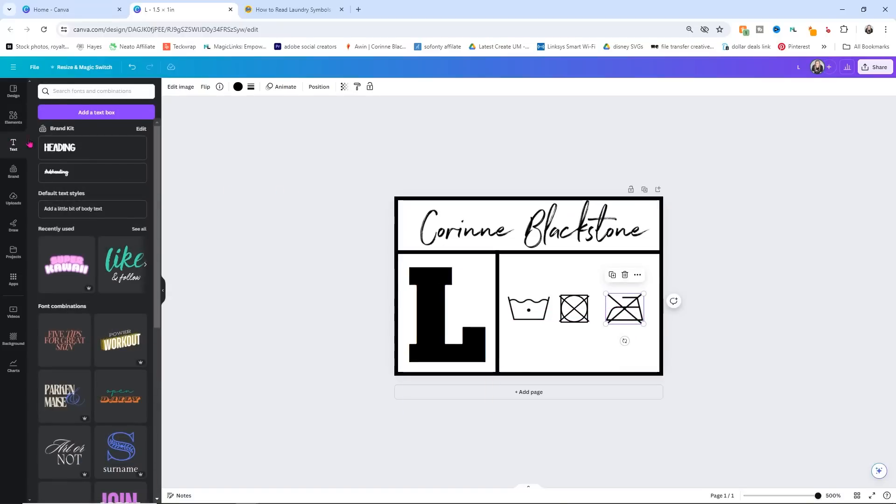
pyautogui.click(82, 148)
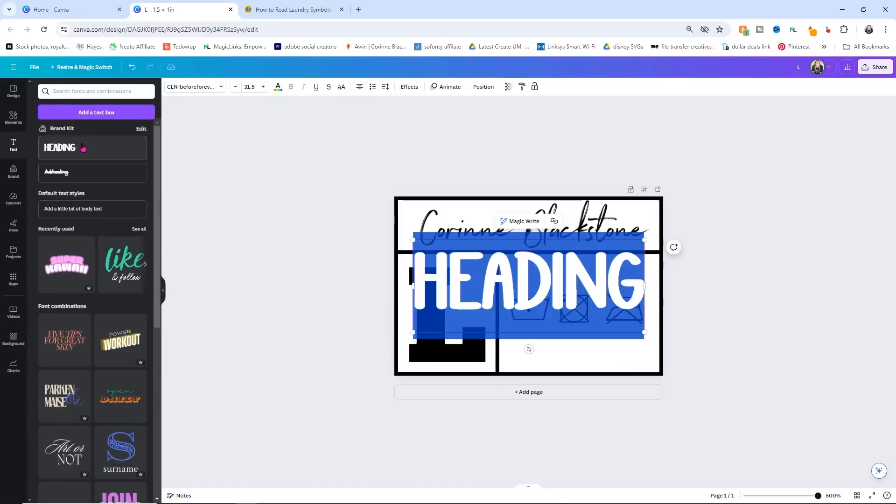
pyautogui.click(207, 91)
pyautogui.click(65, 160)
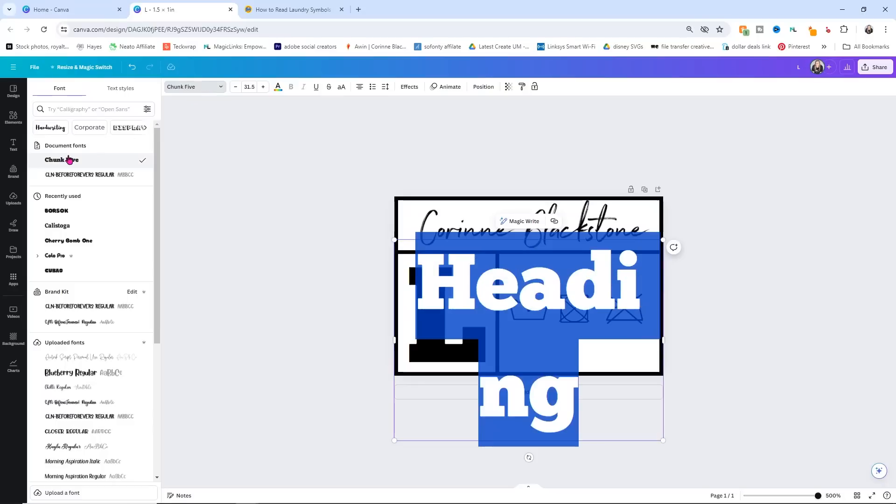
pyautogui.click(250, 87)
pyautogui.write('5')
pyautogui.press('Return')
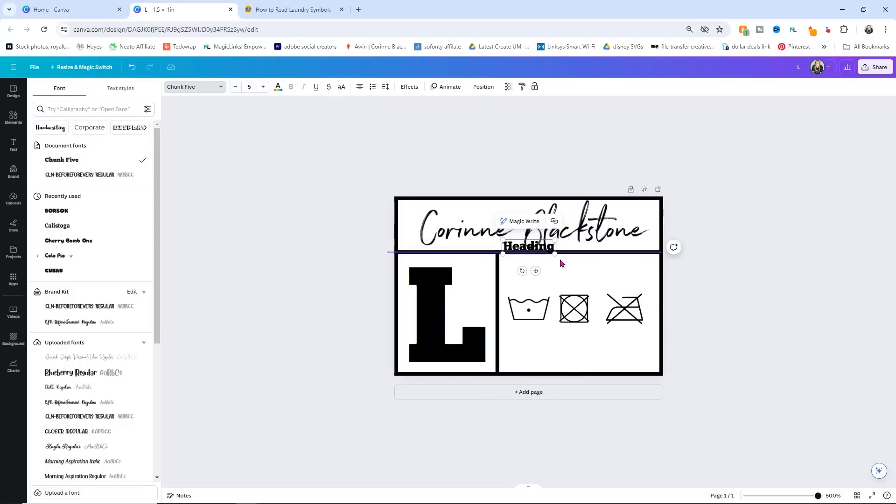
# Step: Move the heading above the laundry symbols and widen its text box to nearly the section's width
pyautogui.click(545, 248)
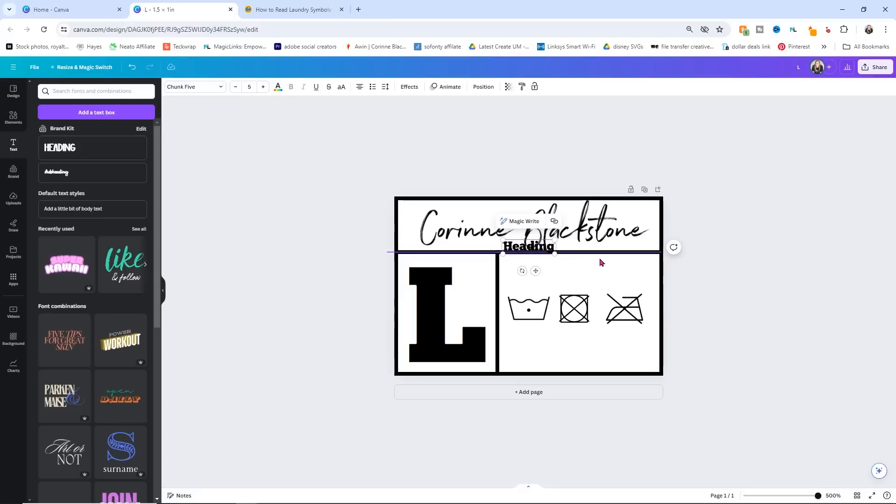
pyautogui.click(533, 252)
pyautogui.moveTo(533, 253); pyautogui.dragTo(652, 272)
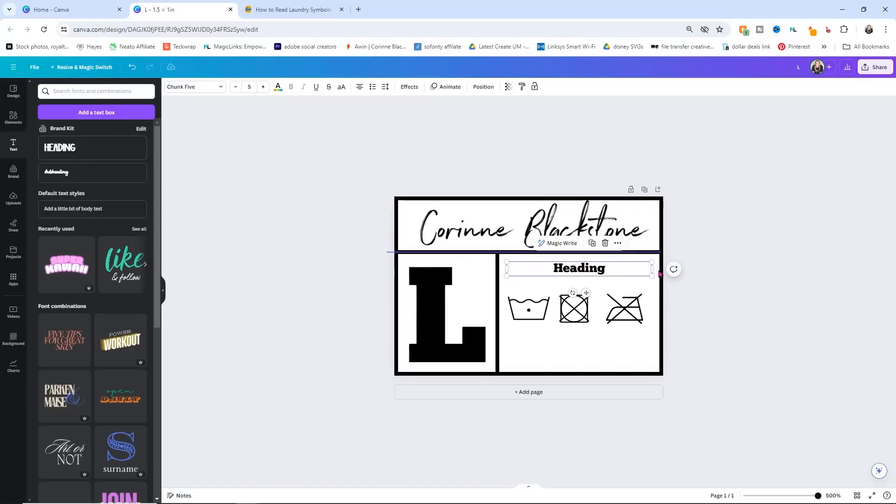
# Step: Replace the heading text with "Wash cold do not dry do not iron"
pyautogui.doubleClick(588, 270)
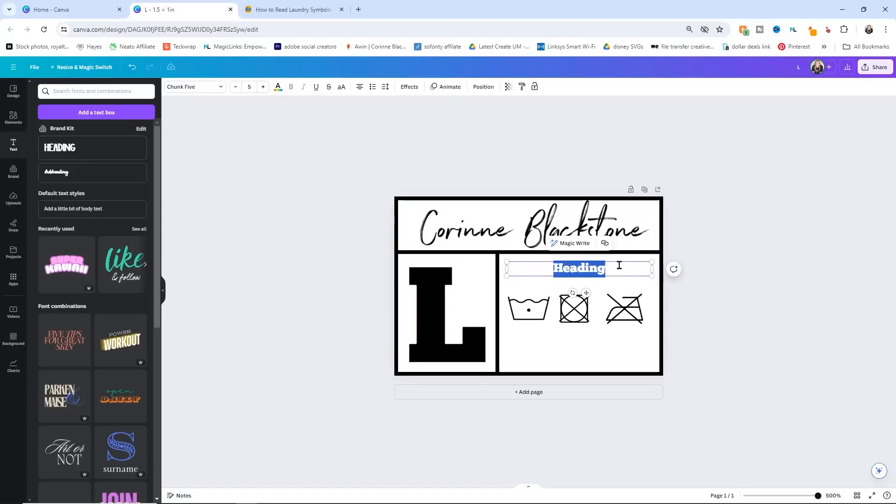
pyautogui.write('Wash cold ')
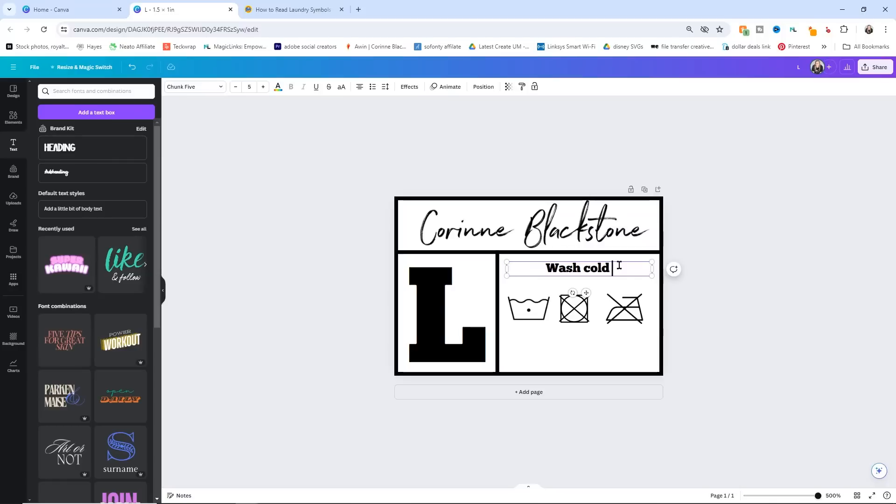
pyautogui.write('do not dr')
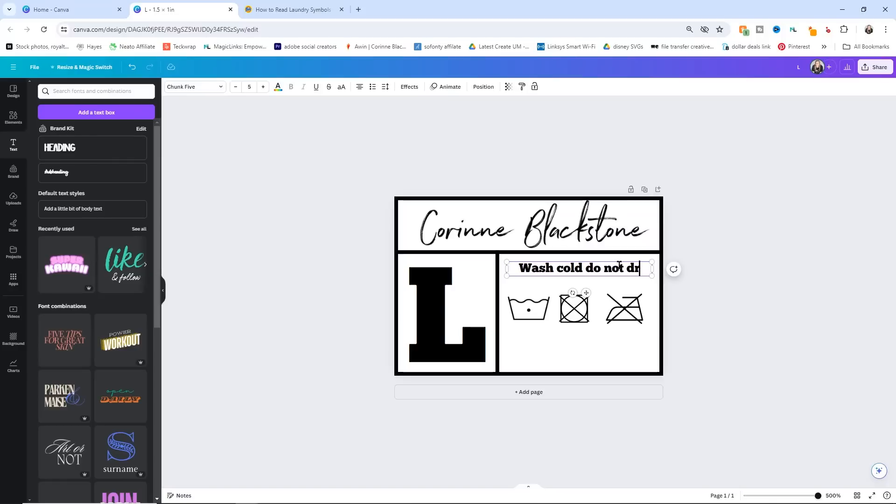
pyautogui.write('y no iron')
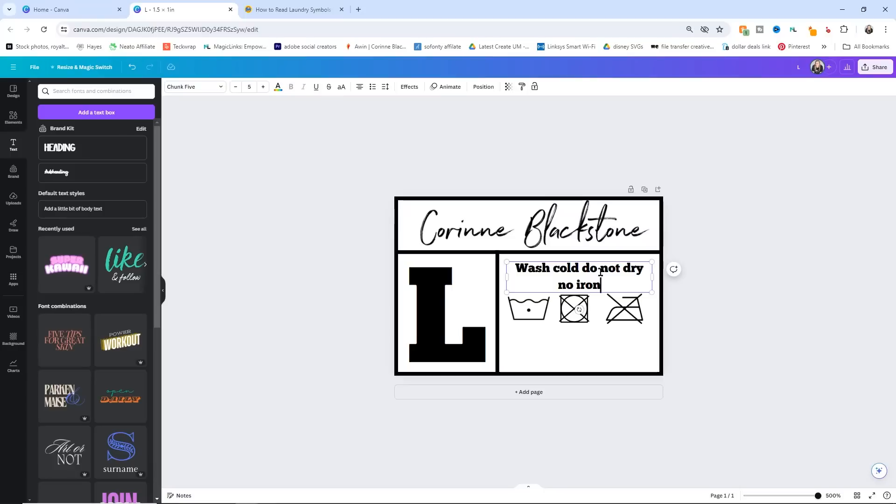
pyautogui.write('do')
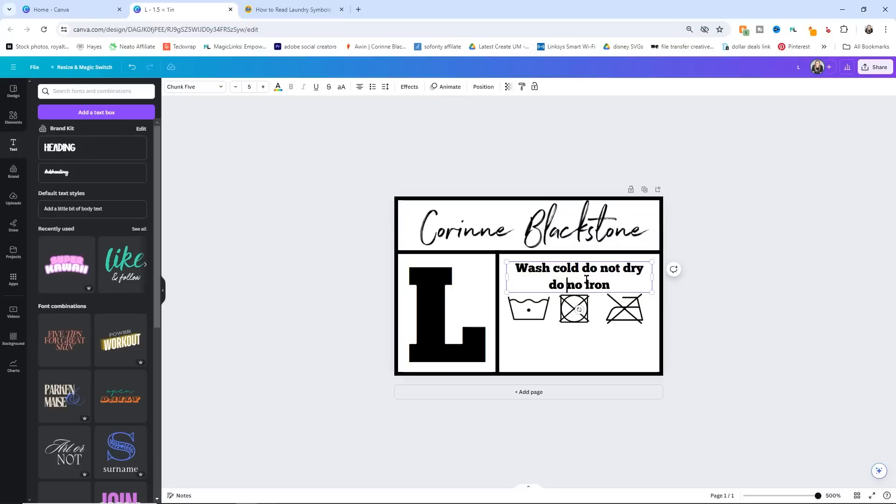
pyautogui.click(584, 283)
pyautogui.write('t')
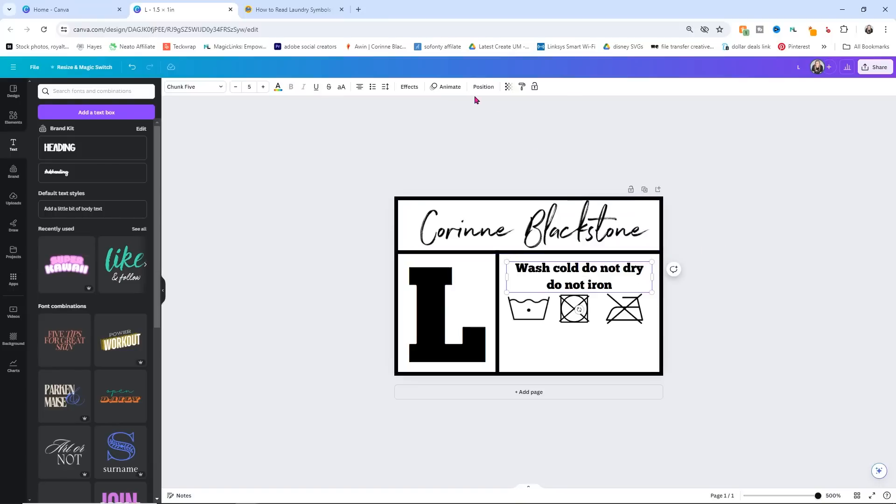
# Step: Tighten the care text's line spacing to 0.52 and enlarge the text to size 6 so it spans the section
pyautogui.click(410, 87)
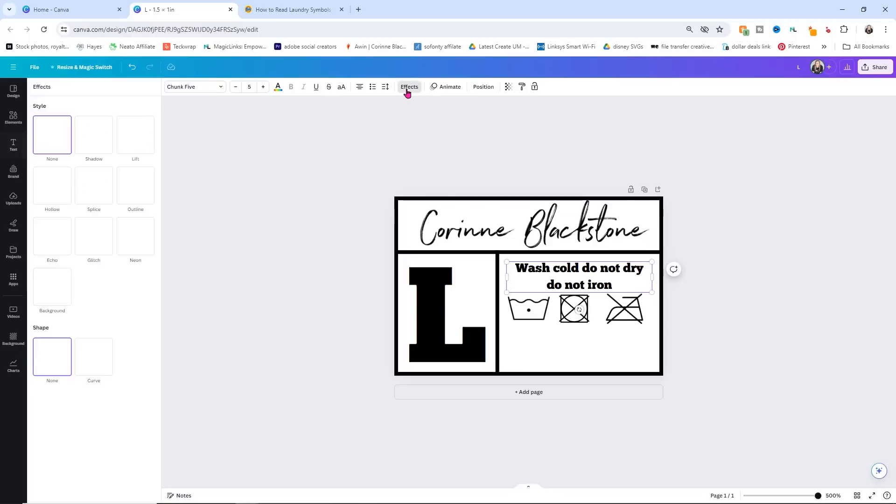
pyautogui.click(385, 87)
pyautogui.moveTo(419, 144); pyautogui.dragTo(390, 147)
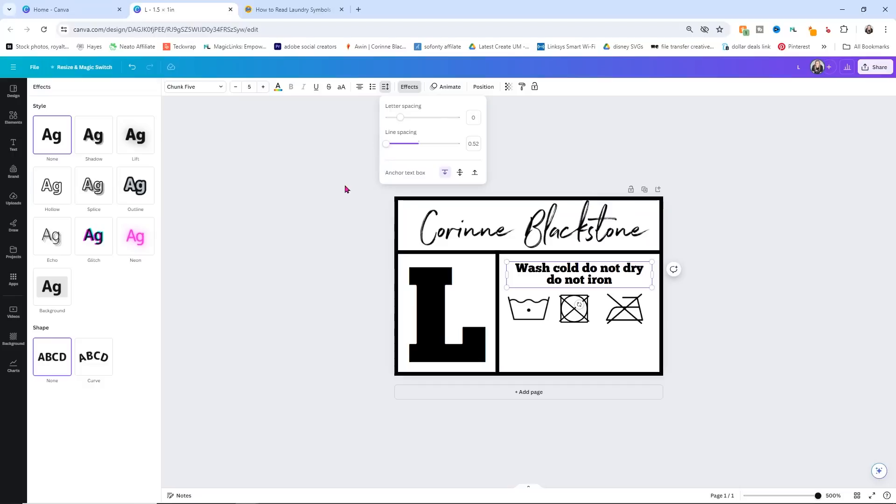
pyautogui.click(365, 186)
pyautogui.moveTo(508, 263); pyautogui.dragTo(492, 260)
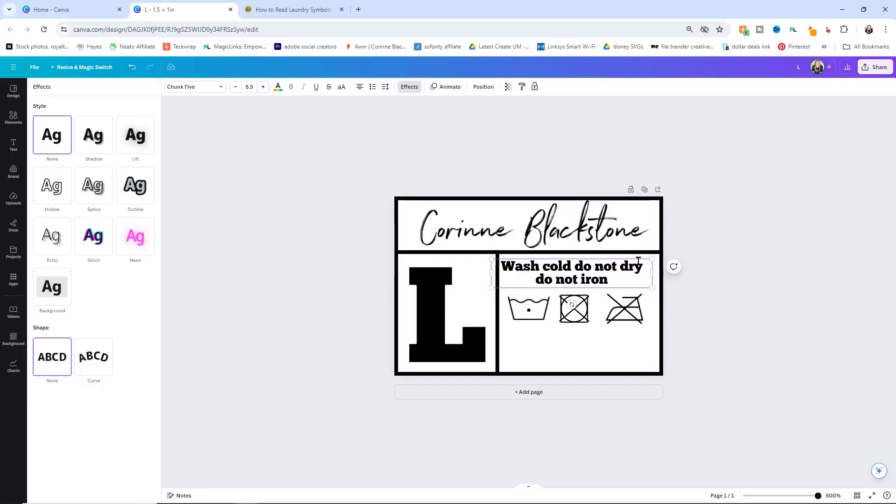
pyautogui.moveTo(650, 285); pyautogui.dragTo(664, 292)
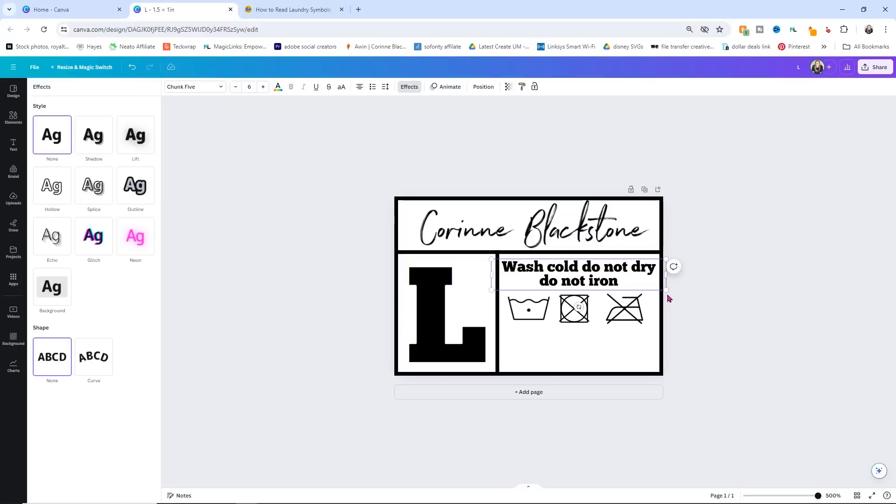
# Step: Enlarge the three laundry symbols to similar heights and space them across the section beneath the care text
pyautogui.moveTo(574, 308); pyautogui.dragTo(538, 313)
pyautogui.moveTo(626, 318); pyautogui.dragTo(657, 329)
pyautogui.click(593, 321)
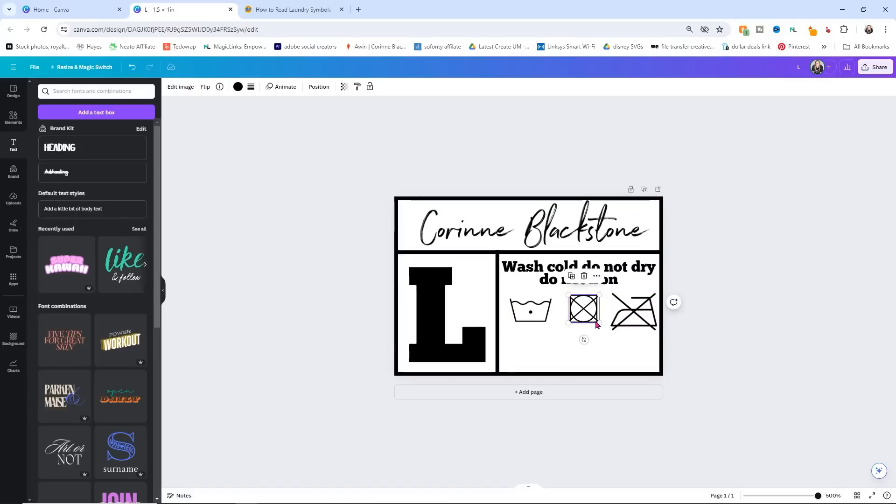
pyautogui.moveTo(600, 323); pyautogui.dragTo(635, 311)
pyautogui.click(531, 312)
pyautogui.click(637, 311)
pyautogui.click(705, 305)
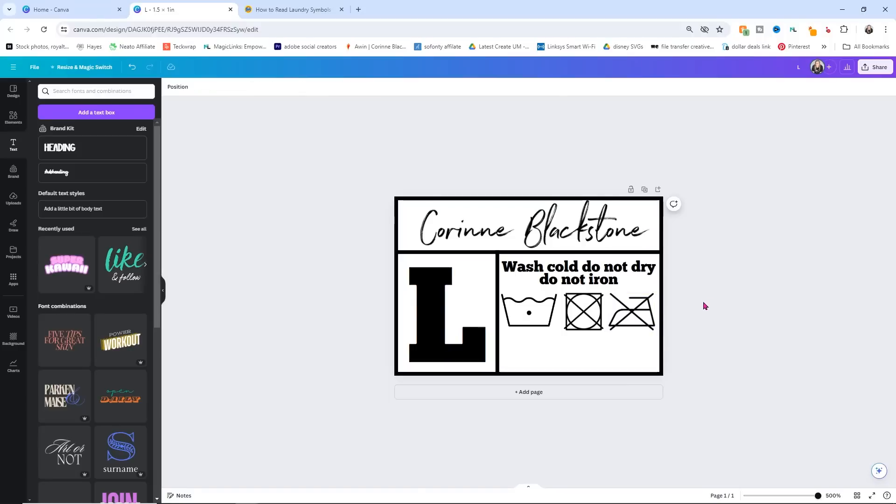
pyautogui.moveTo(548, 312); pyautogui.dragTo(545, 312)
pyautogui.click(726, 306)
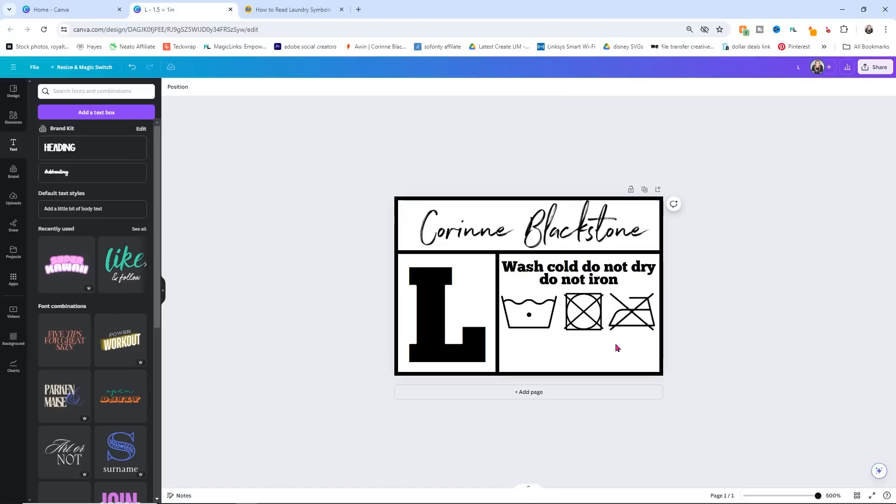
# Step: Duplicate the care text below the laundry symbols and replace the copy's wording with the brand's website address
pyautogui.click(598, 276)
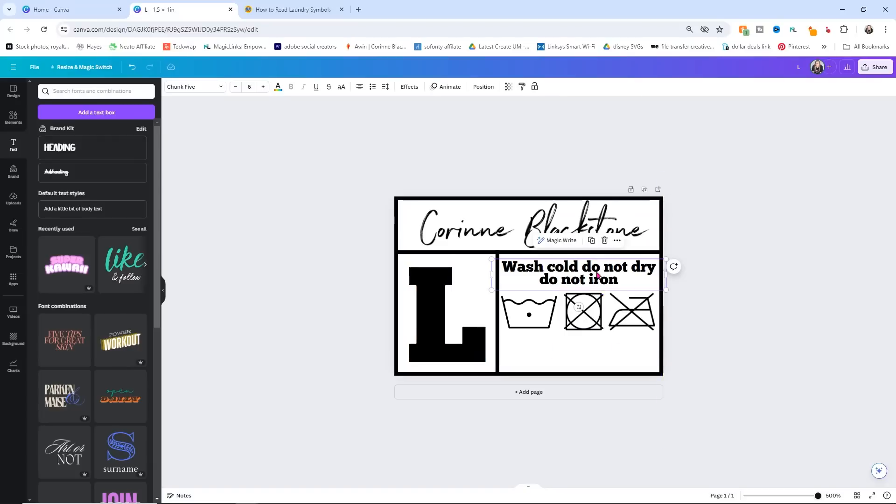
pyautogui.hotkey('ctrl', 'v')
pyautogui.moveTo(611, 313); pyautogui.dragTo(589, 360)
pyautogui.doubleClick(590, 362)
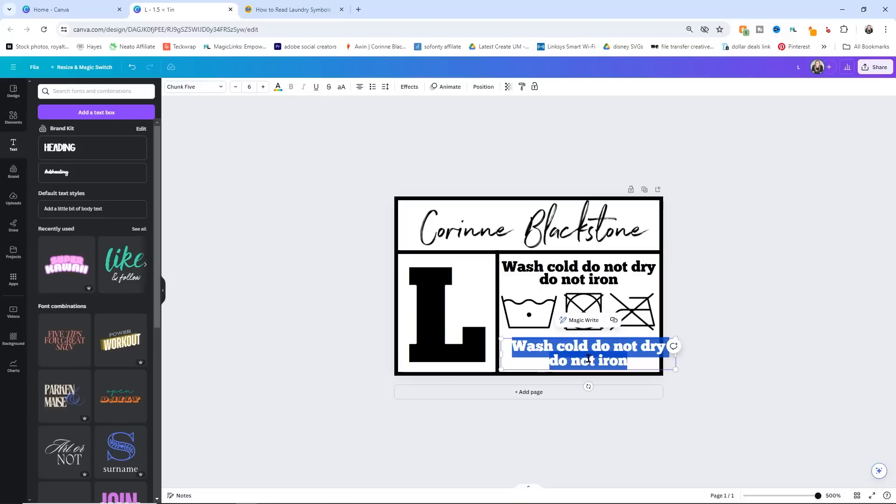
pyautogui.write('corinneblackst')
pyautogui.press('BackSpace')
pyautogui.press('BackSpace')
pyautogui.write('stone.com')
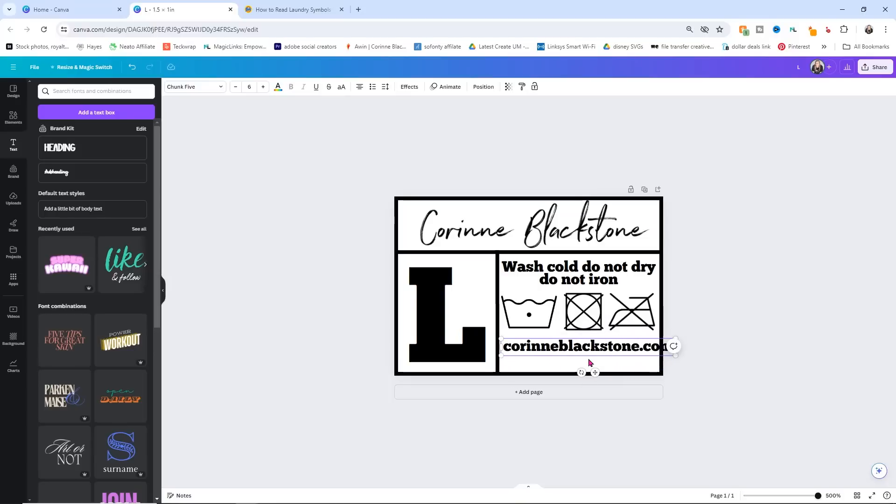
# Step: Shrink the website address to fit inside the care section and place it near the section's lower edge
pyautogui.click(676, 303)
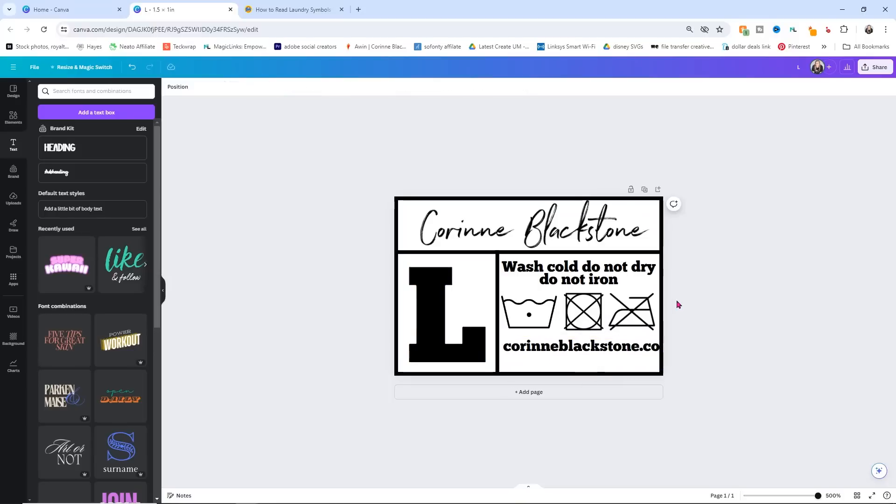
pyautogui.click(629, 351)
pyautogui.moveTo(675, 356); pyautogui.dragTo(604, 361)
pyautogui.click(724, 351)
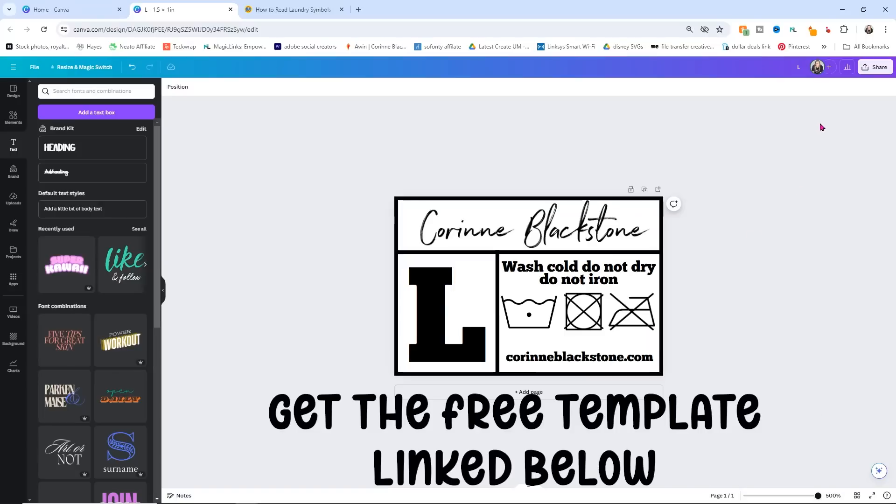
# Step: Download the label as a PNG with a transparent background
pyautogui.click(874, 67)
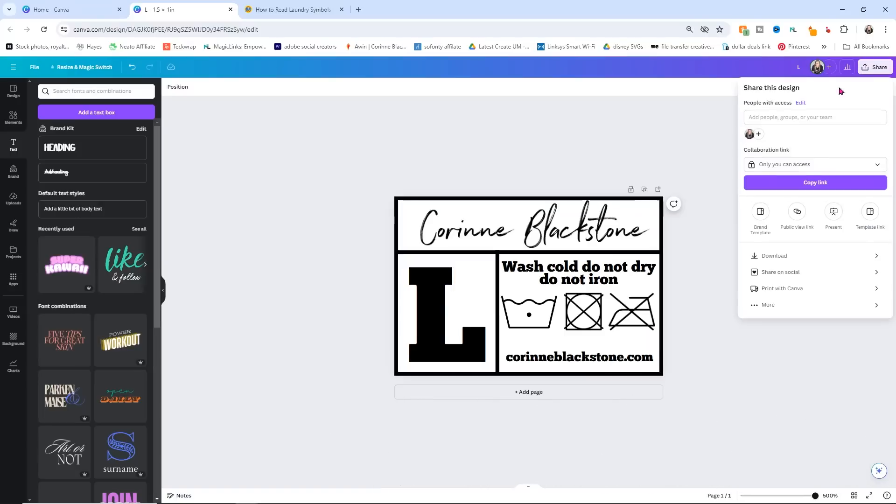
pyautogui.click(784, 256)
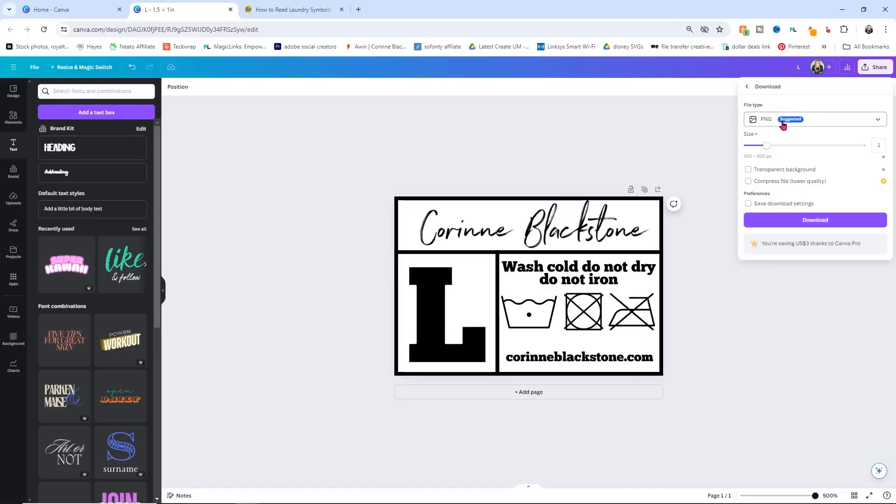
pyautogui.click(749, 171)
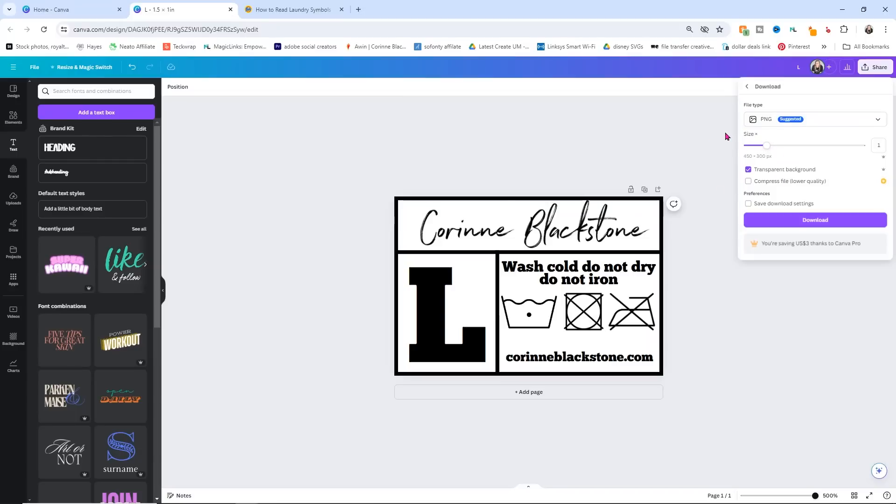
pyautogui.click(817, 224)
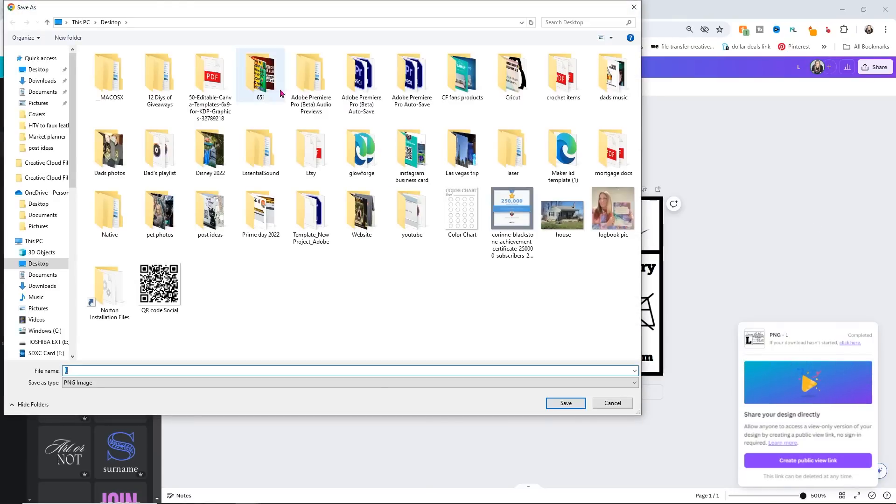
# Step: Create a "DTF tags" folder inside the desktop's youtube folder and save the PNG there as "Transparent background black"
pyautogui.doubleClick(404, 213)
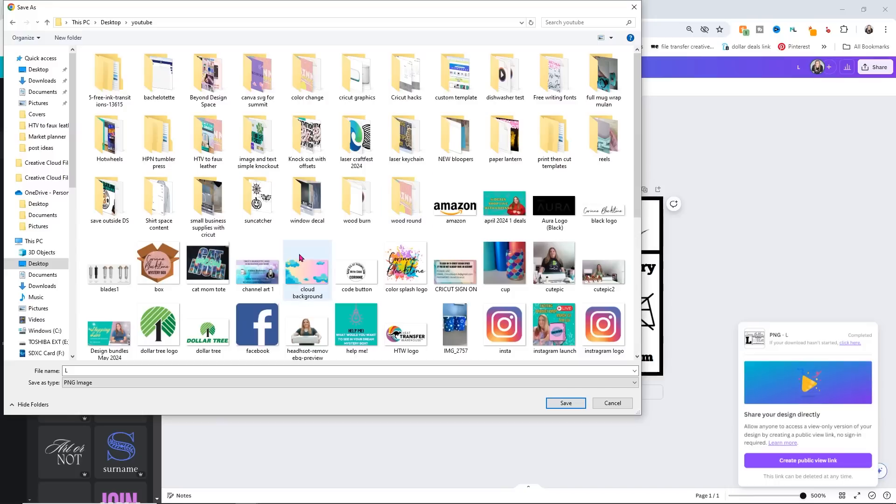
pyautogui.rightClick(439, 178)
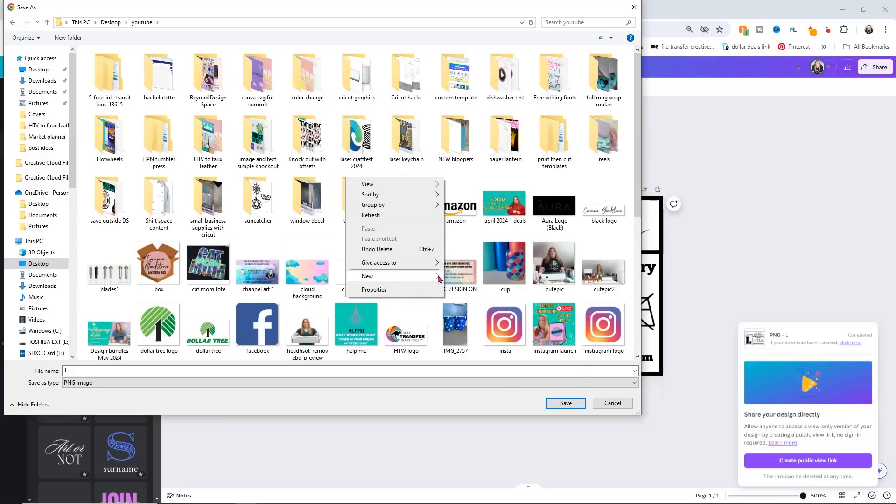
pyautogui.click(460, 279)
pyautogui.write('DTF tags')
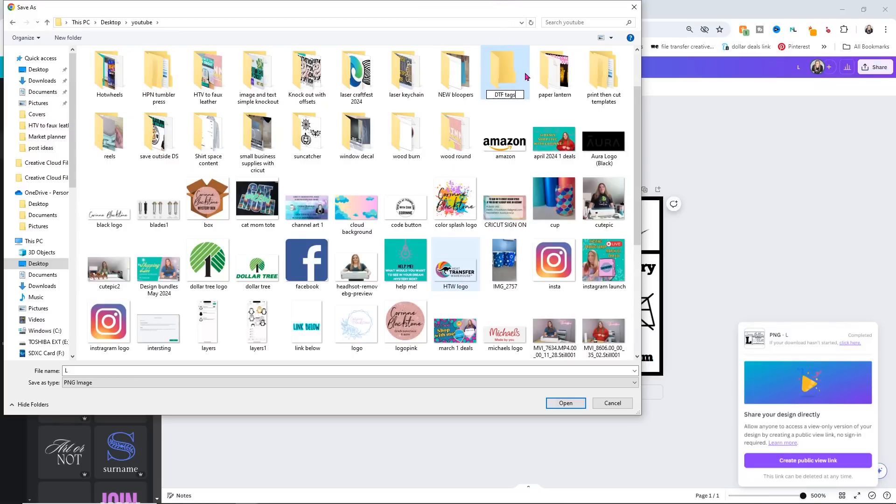
pyautogui.press('Return')
pyautogui.doubleClick(502, 77)
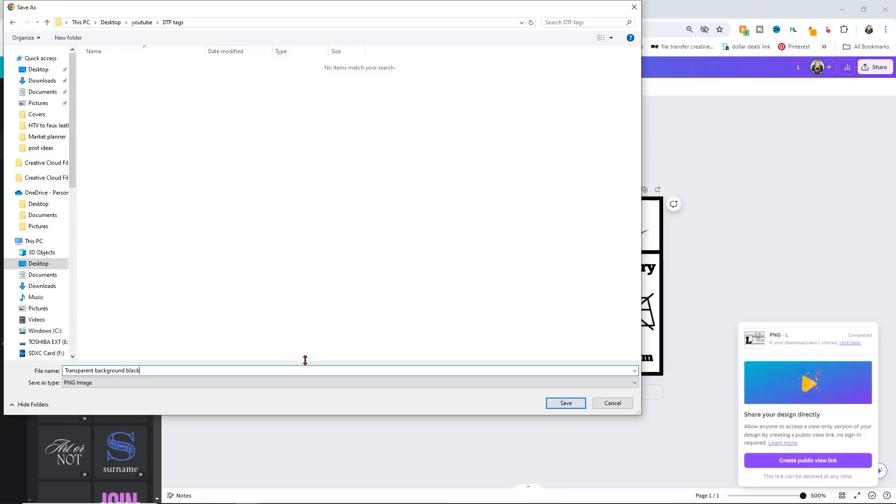
pyautogui.click(562, 404)
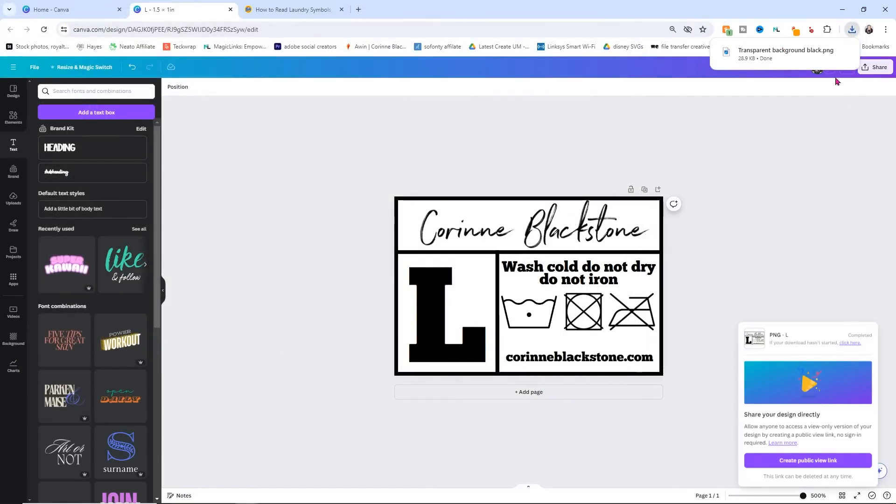
# Step: Download the label as a PNG without transparency and save it in the DTF tags folder as "white background black writing"
pyautogui.click(869, 69)
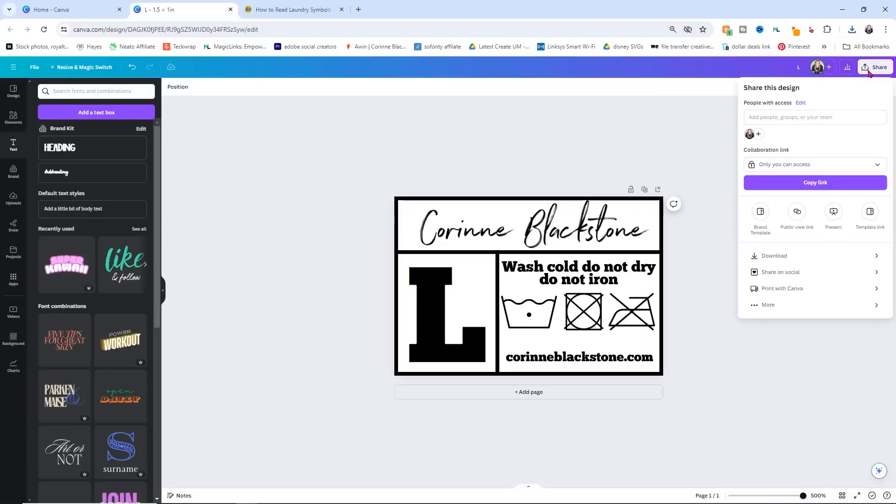
pyautogui.click(829, 255)
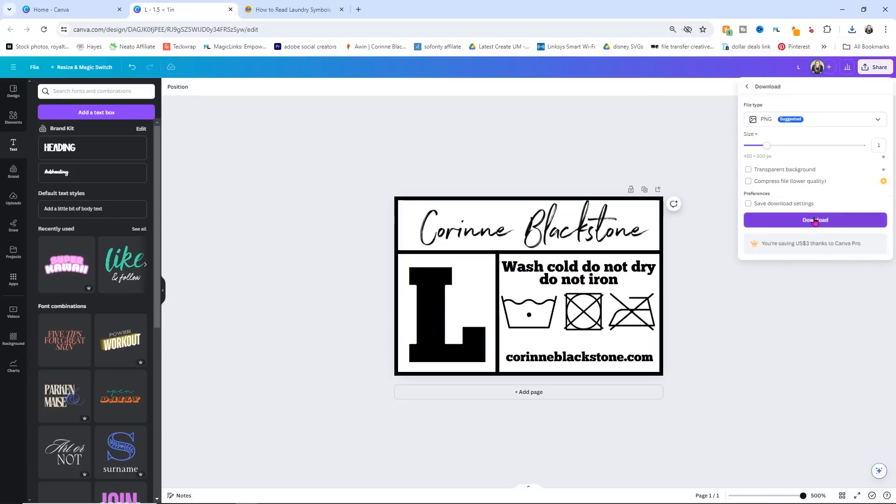
pyautogui.click(815, 220)
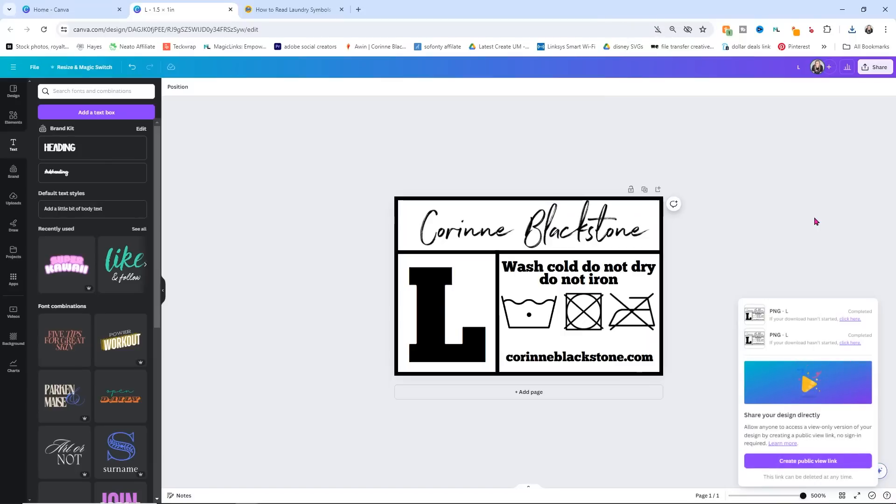
pyautogui.click(850, 320)
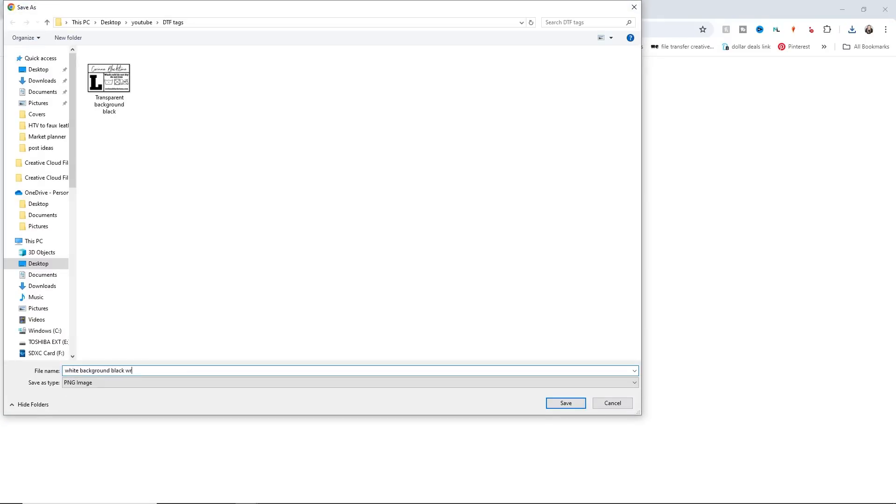
pyautogui.write('g')
pyautogui.press('Return')
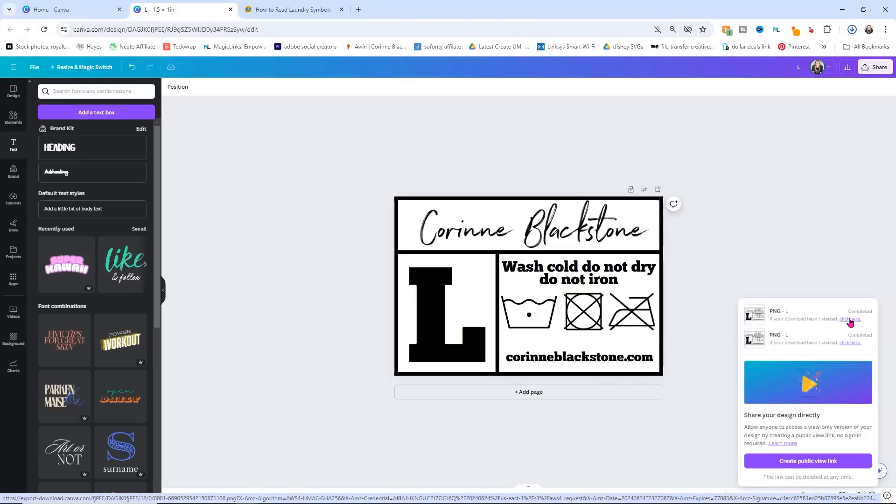
pyautogui.click(739, 198)
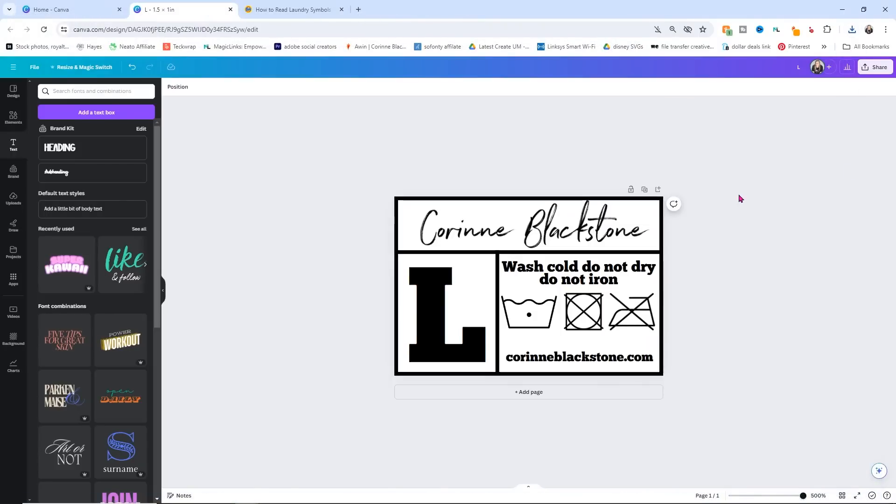
pyautogui.click(410, 209)
pyautogui.click(416, 209)
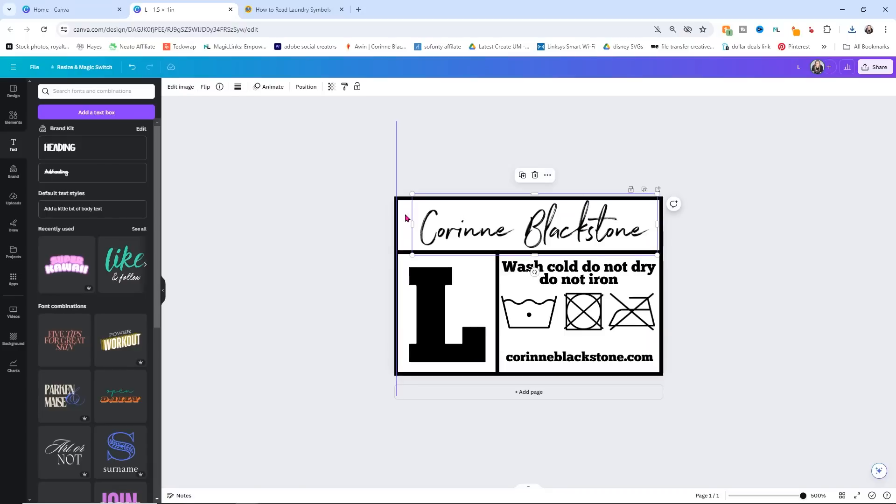
pyautogui.click(406, 216)
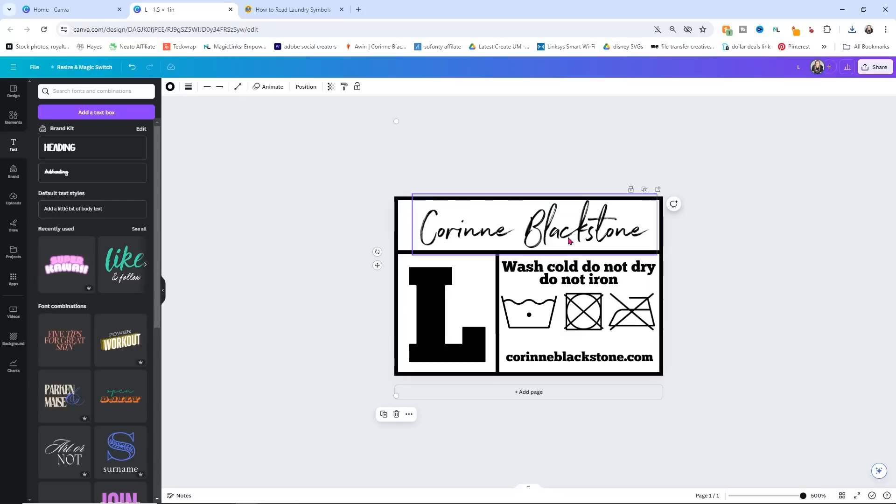
# Step: Try several solid and gradient colours on the label's background and settle on the purple-to-light-blue gradient
pyautogui.click(629, 339)
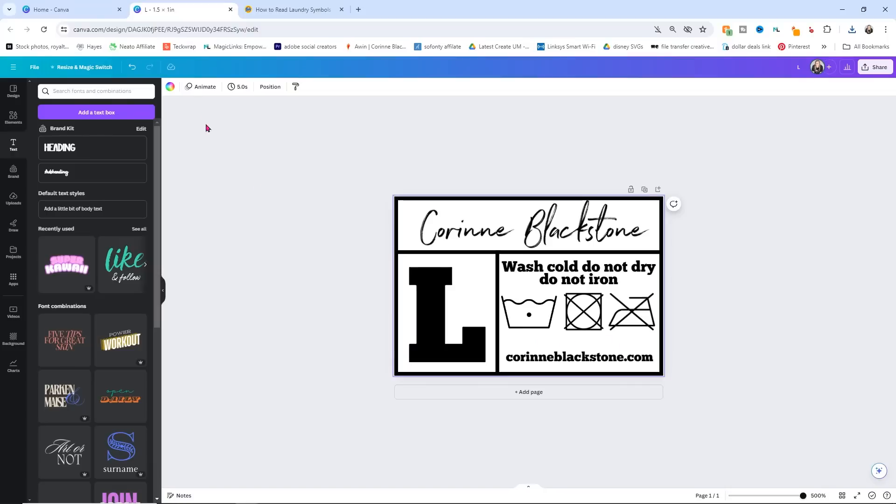
pyautogui.click(170, 87)
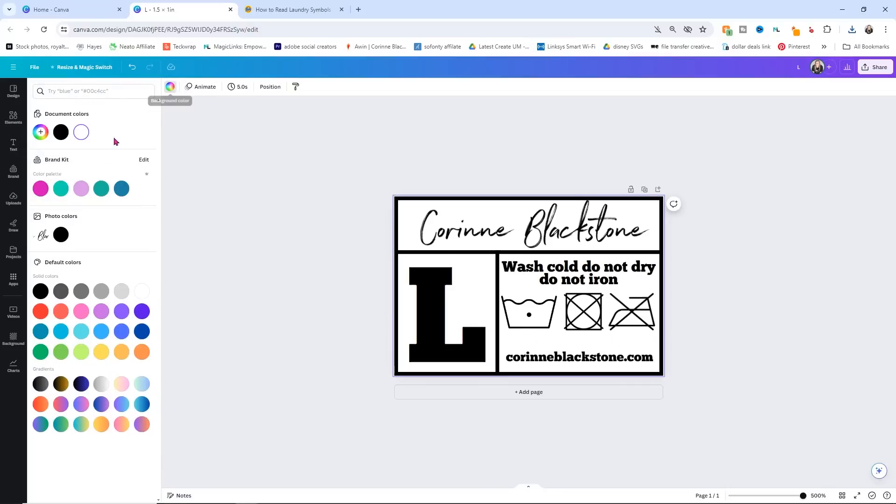
pyautogui.click(81, 189)
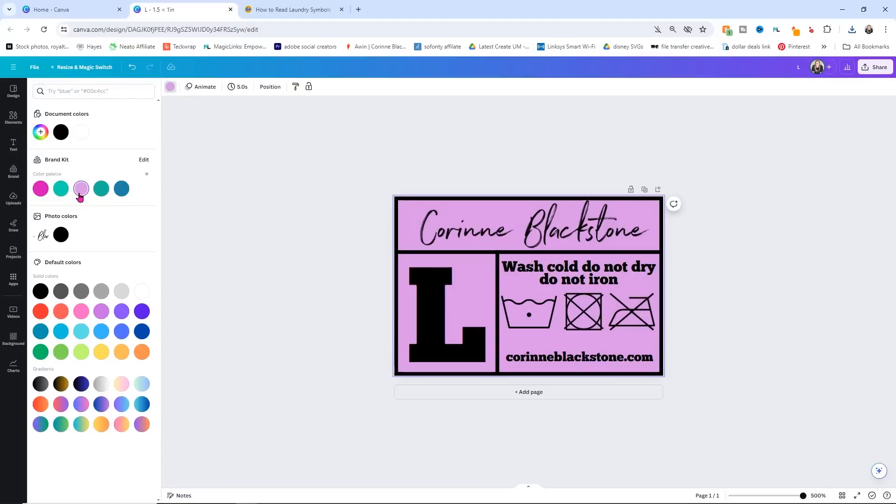
pyautogui.click(102, 331)
pyautogui.click(122, 292)
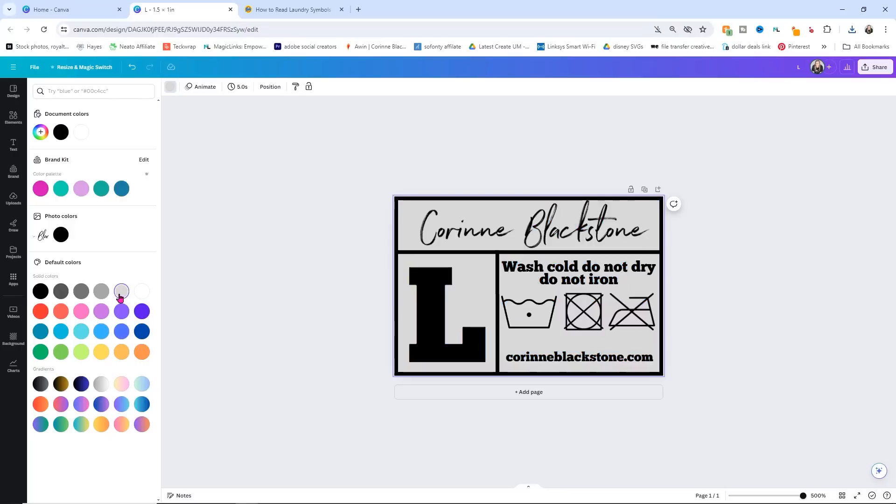
pyautogui.click(122, 384)
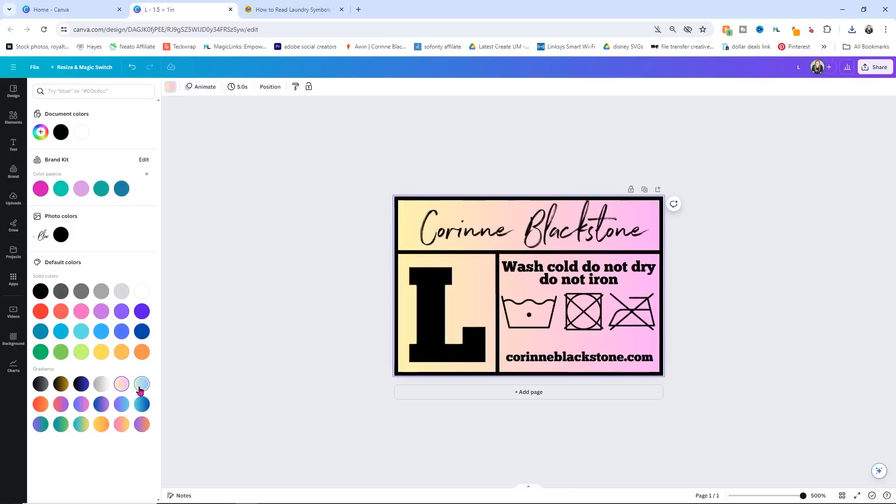
pyautogui.click(141, 388)
pyautogui.click(142, 407)
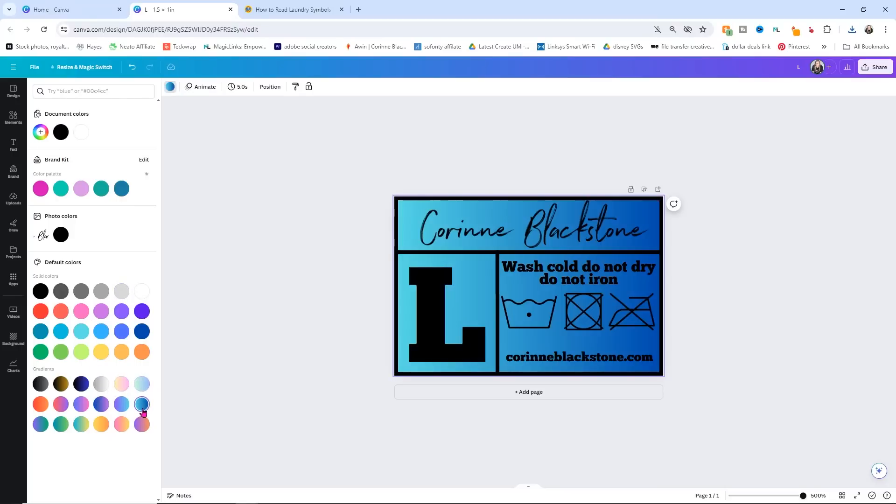
pyautogui.click(122, 405)
pyautogui.click(102, 405)
pyautogui.click(121, 405)
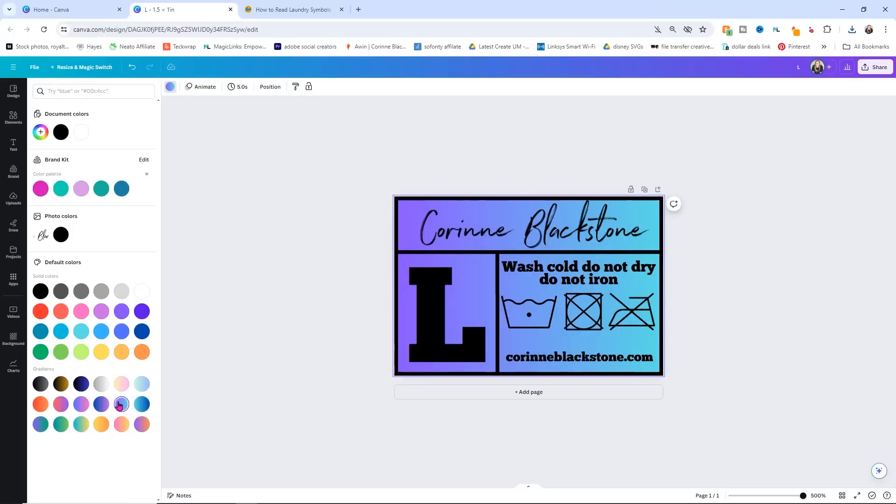
pyautogui.click(295, 214)
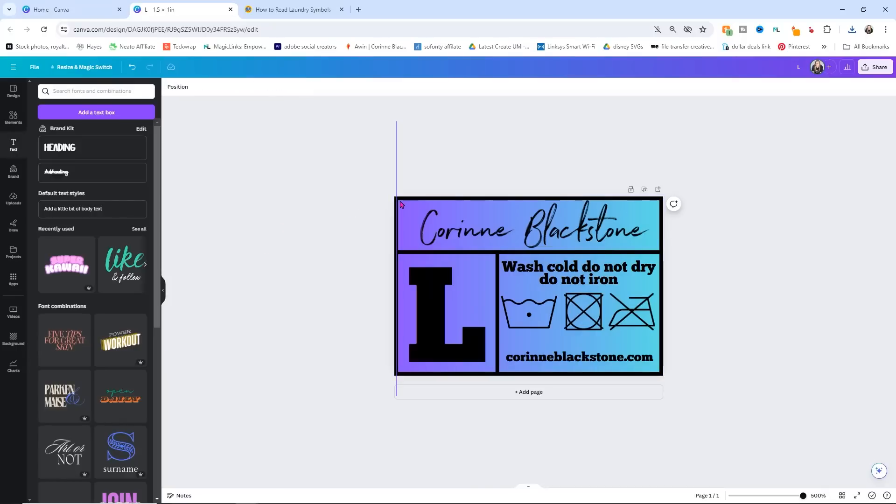
# Step: Download the gradient version of the label as a non-transparent PNG and save it in the DTF tags folder
pyautogui.click(876, 67)
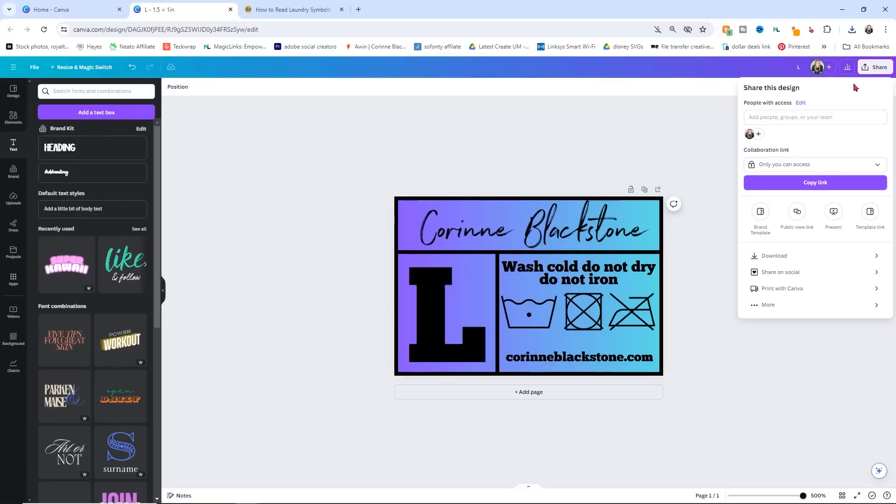
pyautogui.click(792, 256)
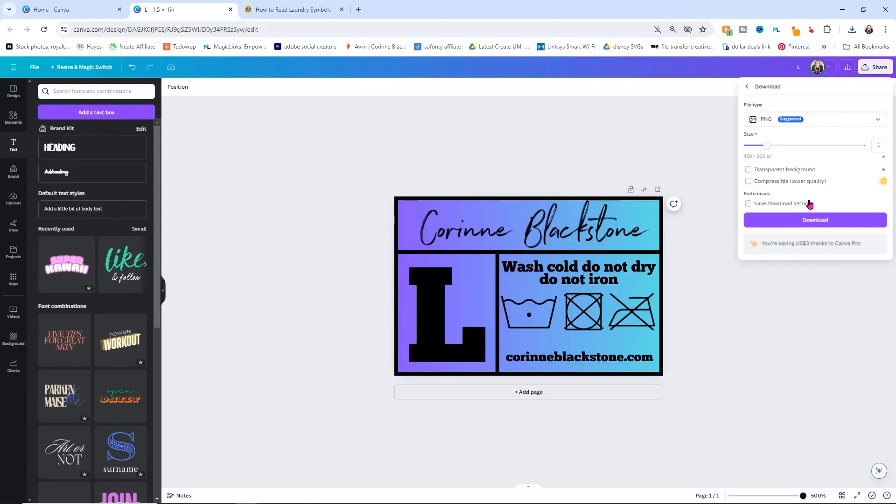
pyautogui.click(819, 220)
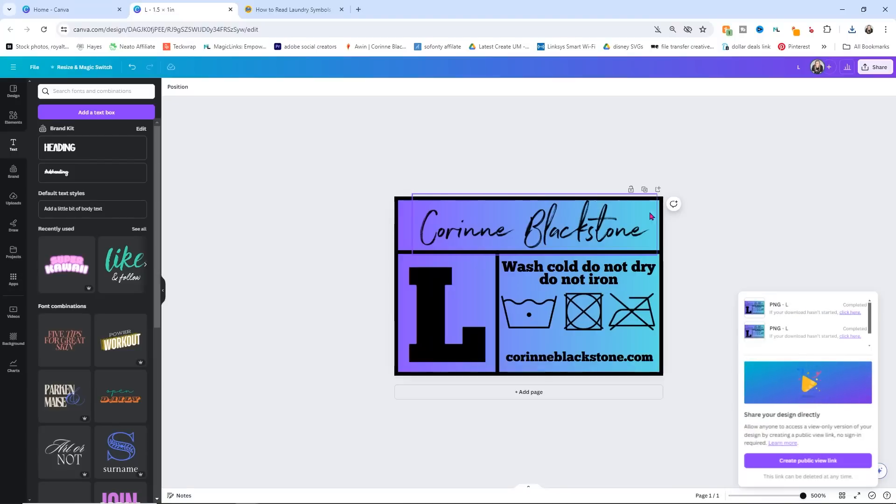
pyautogui.click(850, 312)
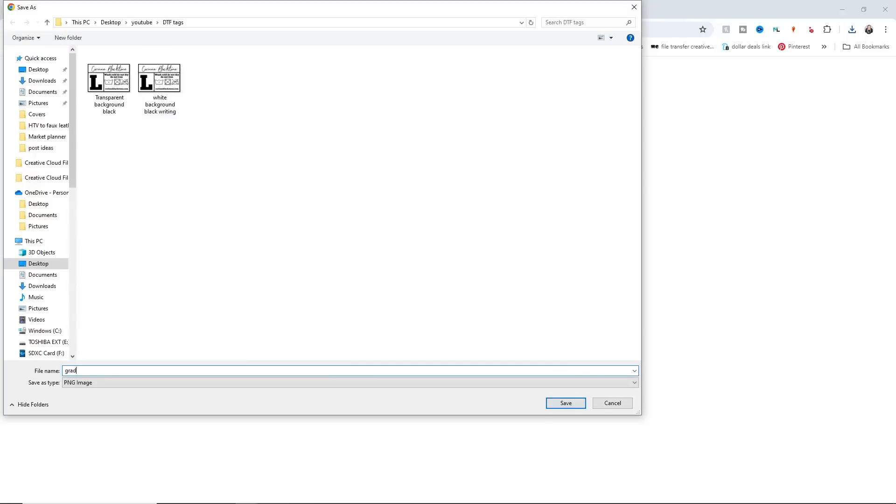
pyautogui.press('Return')
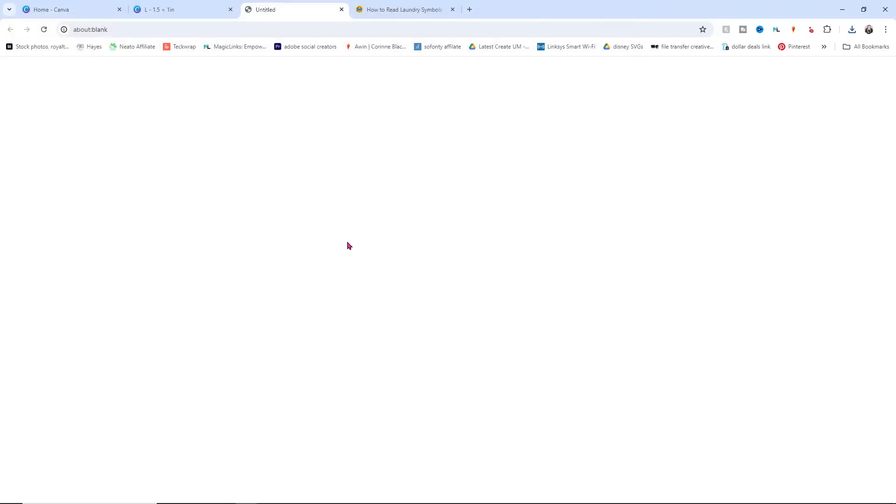
pyautogui.click(313, 155)
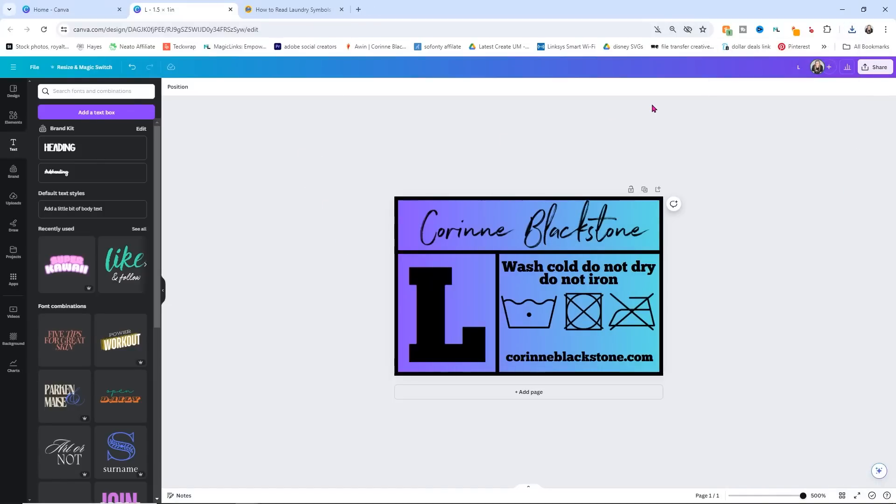
# Step: Duplicate the label page and change all black borders, divider lines and laundry symbols to white
pyautogui.click(644, 189)
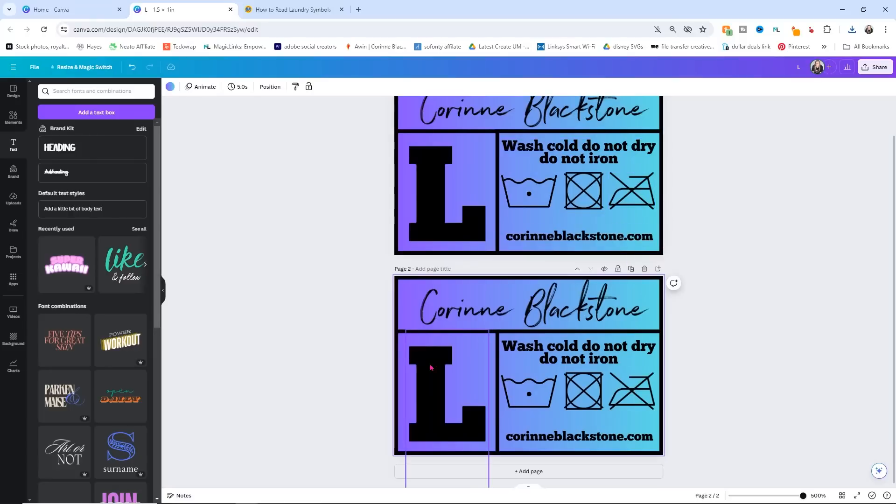
pyautogui.click(397, 313)
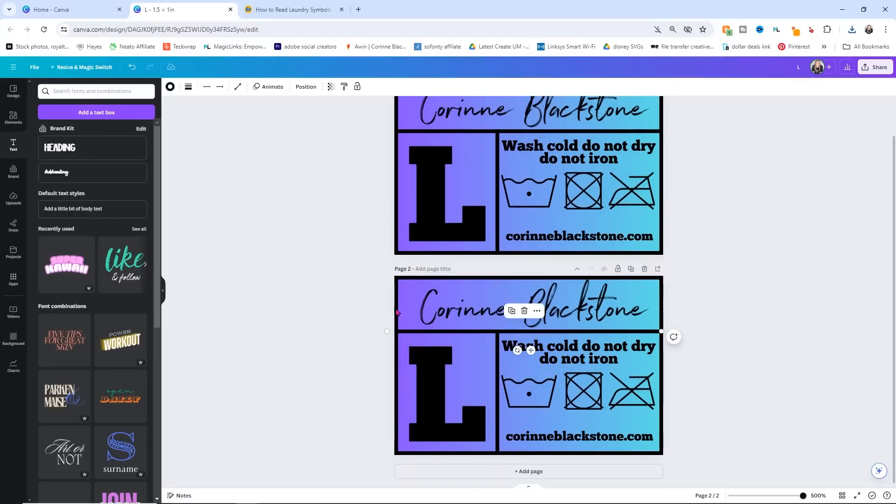
pyautogui.click(169, 87)
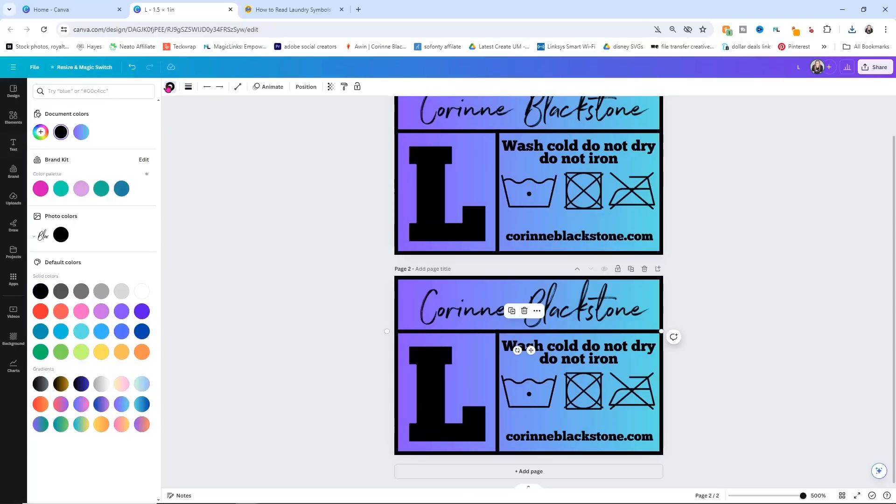
pyautogui.click(141, 292)
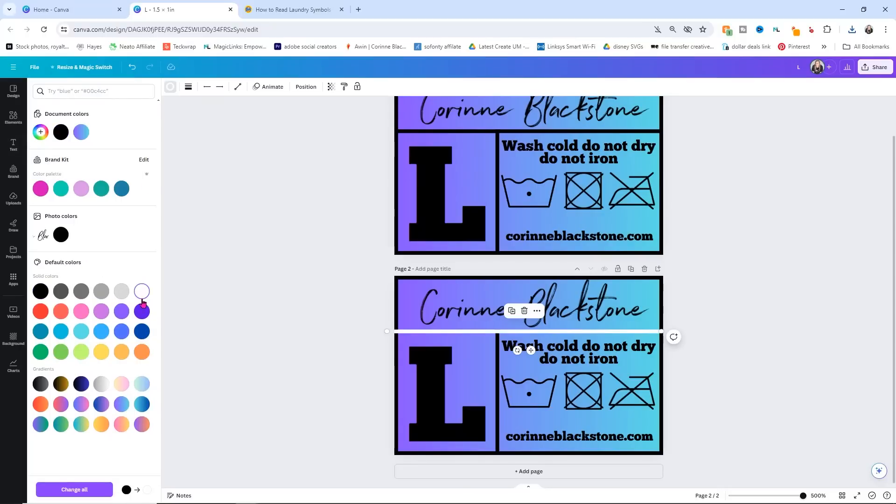
pyautogui.click(68, 490)
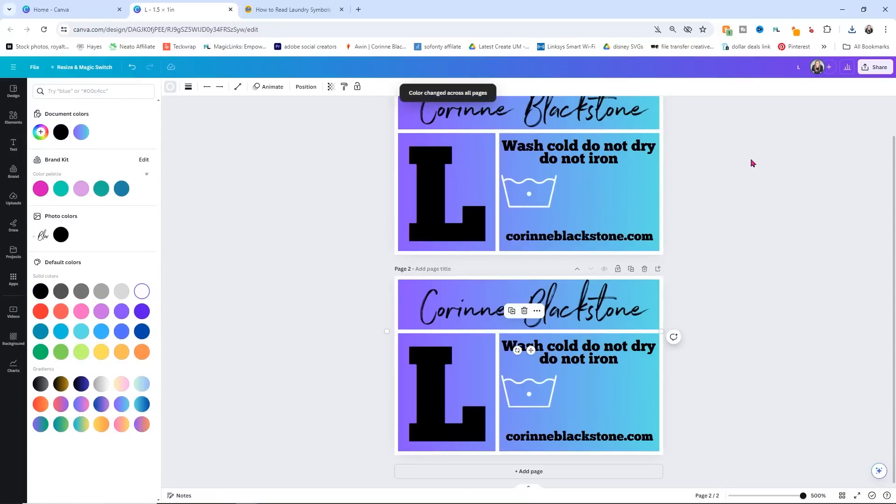
# Step: Delete the duplicate second page and change all black text on the remaining label to white
pyautogui.scroll(1, 752, 163)
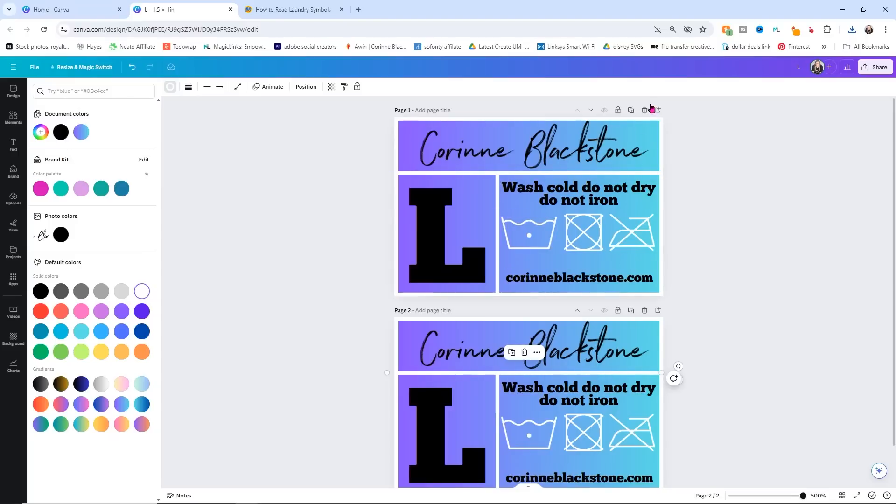
pyautogui.click(645, 310)
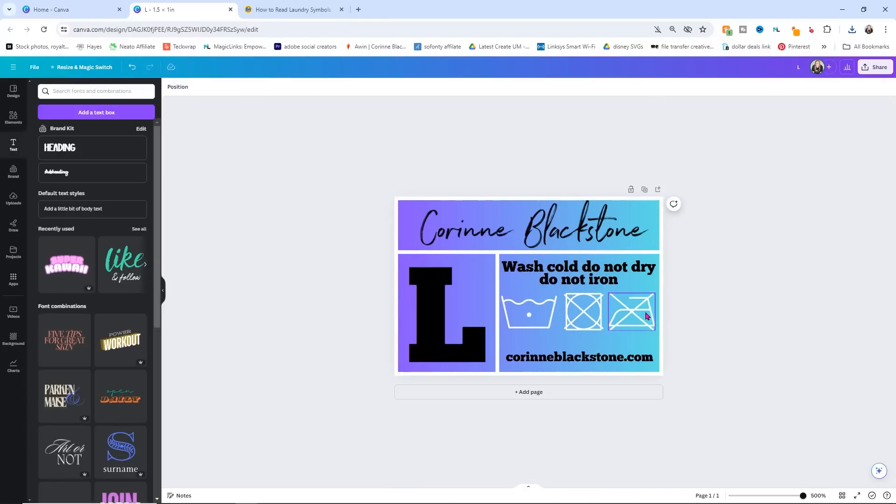
pyautogui.click(606, 273)
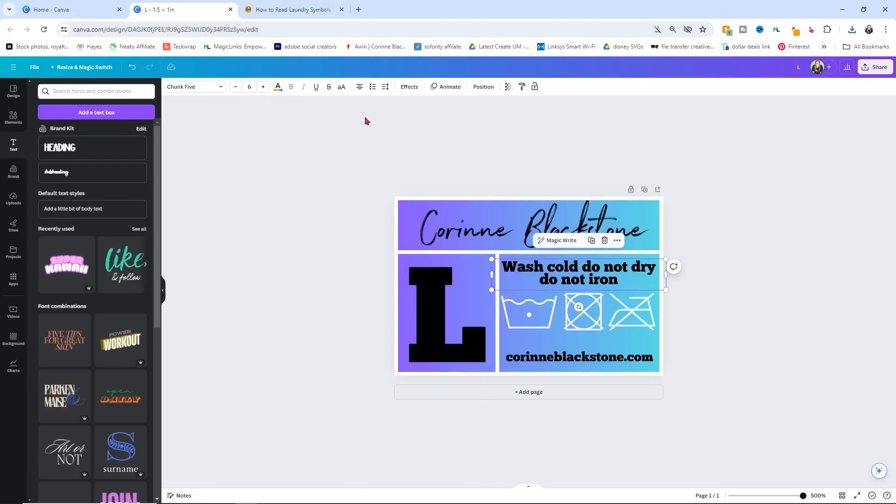
pyautogui.click(277, 87)
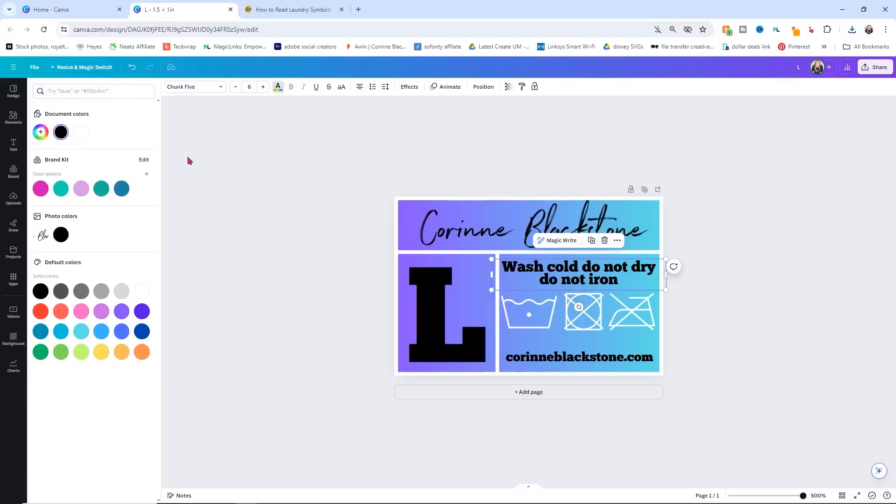
pyautogui.click(141, 291)
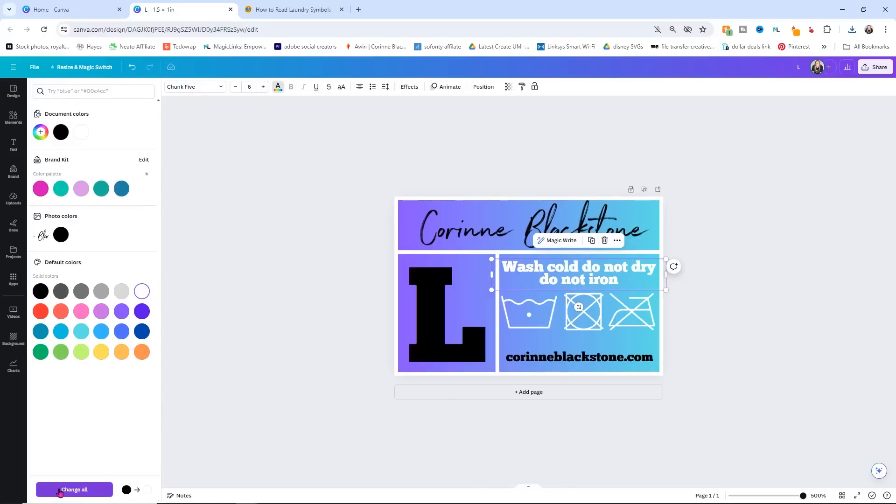
pyautogui.click(59, 491)
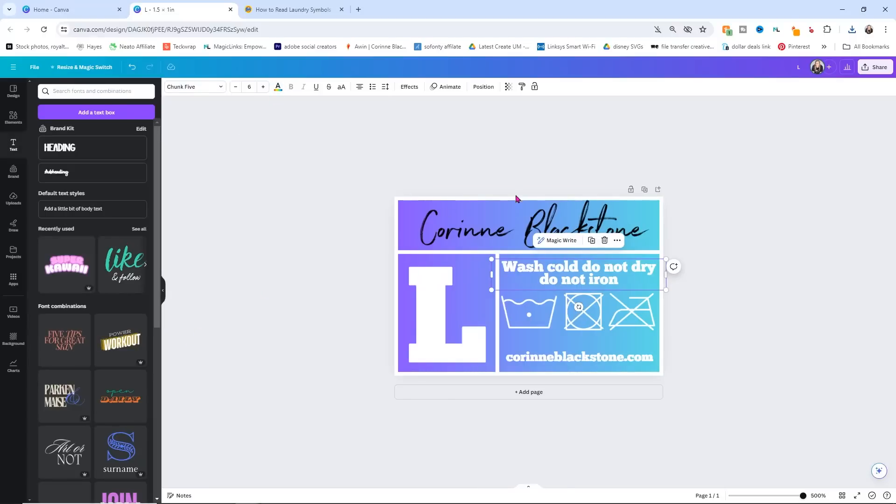
# Step: Replace the black logo with the white Brand Kit logo, enlarged and centred in the label's upper section
pyautogui.click(508, 223)
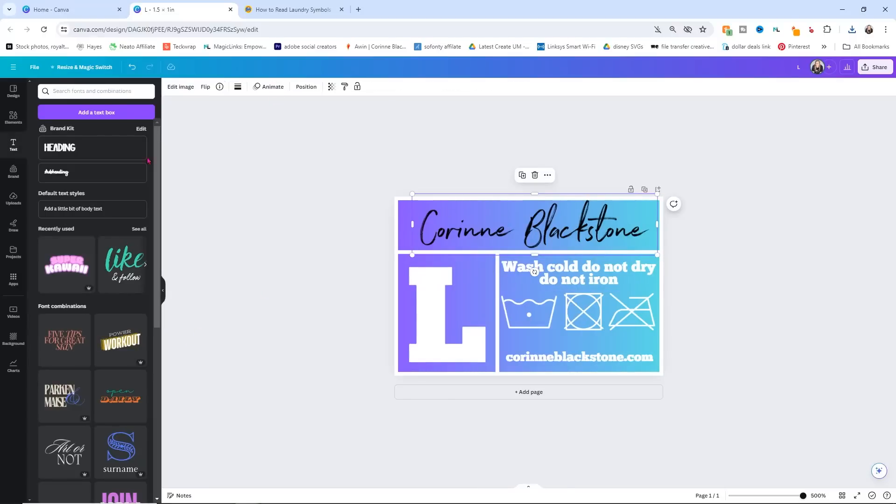
pyautogui.click(13, 171)
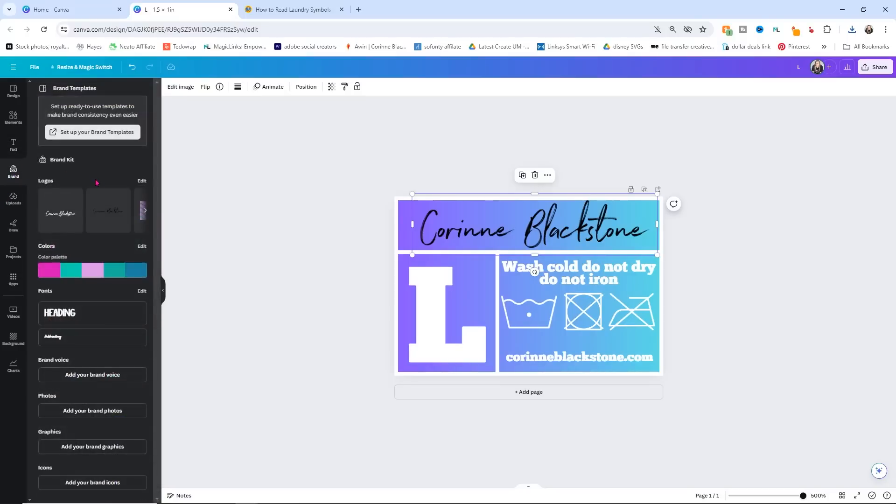
pyautogui.moveTo(57, 214); pyautogui.dragTo(518, 211)
pyautogui.moveTo(627, 237); pyautogui.dragTo(558, 225)
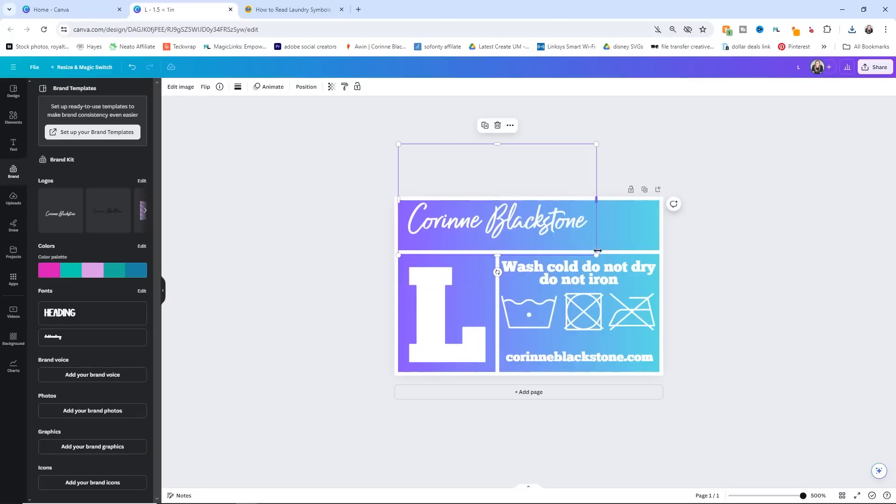
pyautogui.moveTo(599, 255); pyautogui.dragTo(635, 276)
pyautogui.moveTo(571, 240); pyautogui.dragTo(576, 228)
pyautogui.click(717, 257)
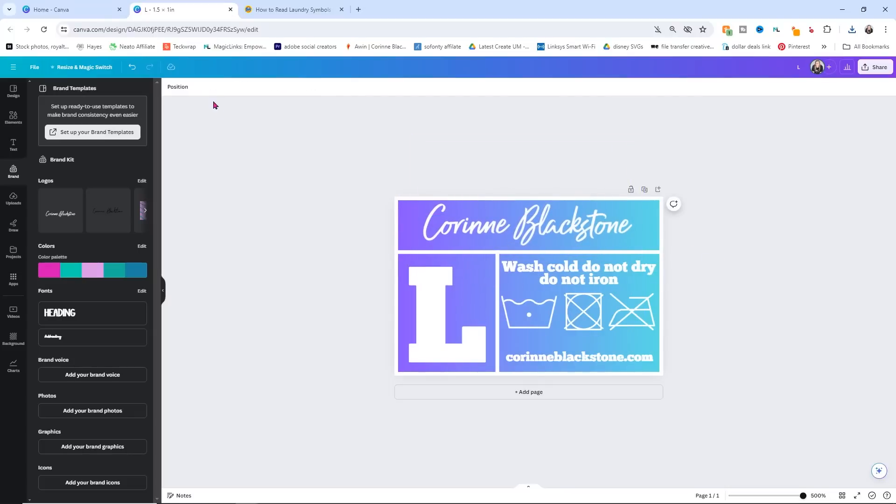
# Step: Change the label's background from the gradient to solid pink
pyautogui.click(560, 345)
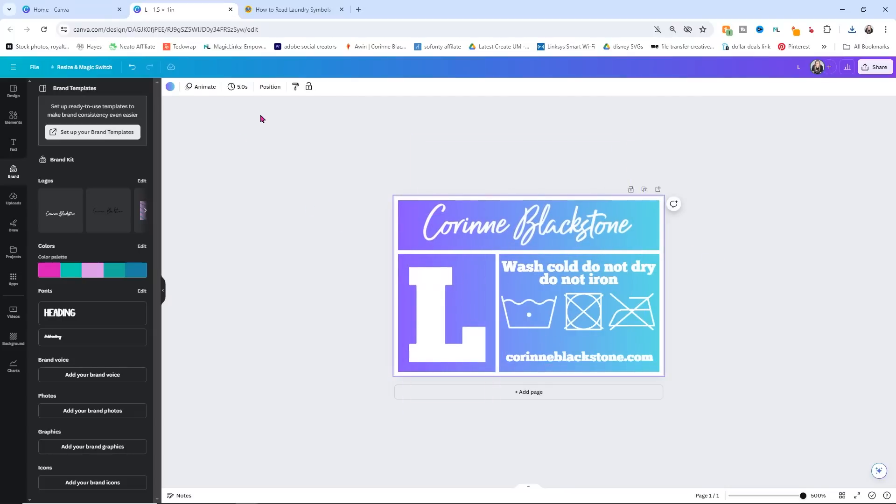
pyautogui.click(170, 87)
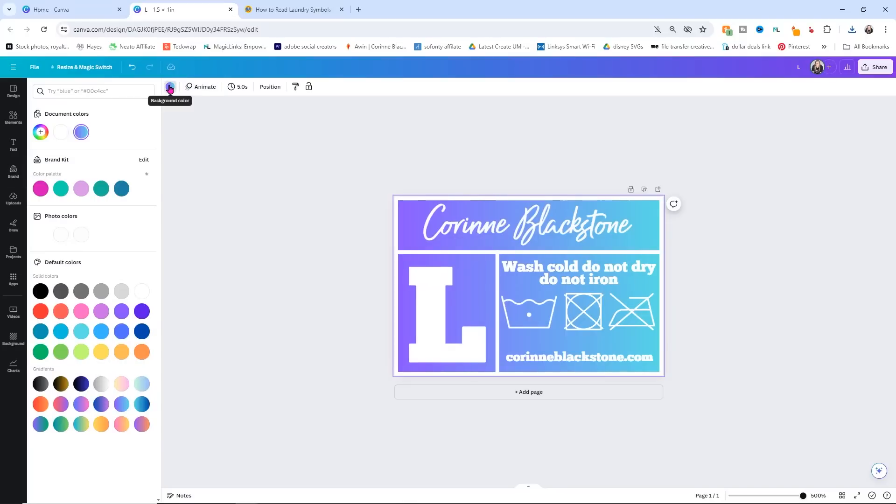
pyautogui.click(81, 312)
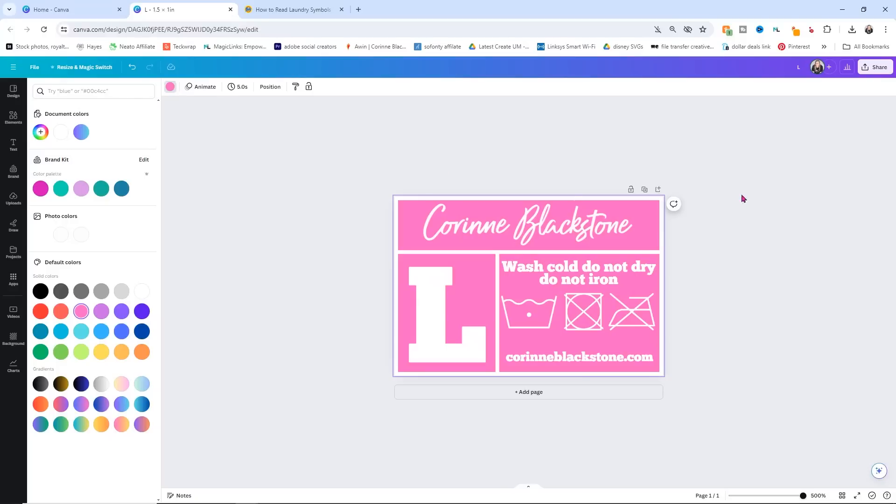
# Step: Download the pink label as a non-transparent PNG and save it in the DTF tags folder as "pink white"
pyautogui.click(873, 69)
pyautogui.click(795, 255)
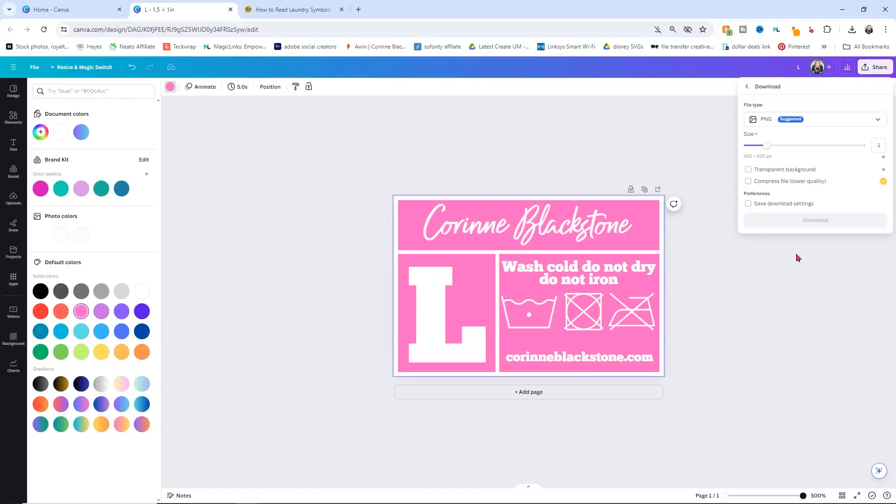
pyautogui.click(874, 221)
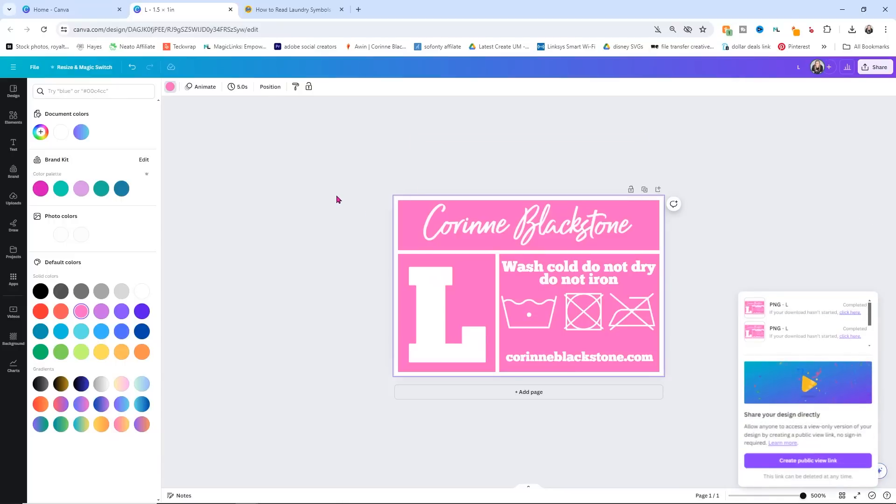
pyautogui.click(841, 313)
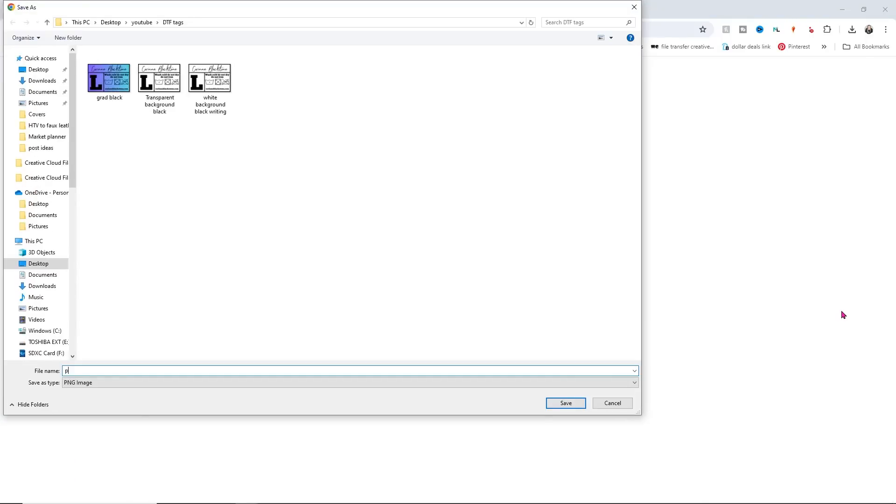
pyautogui.press('Return')
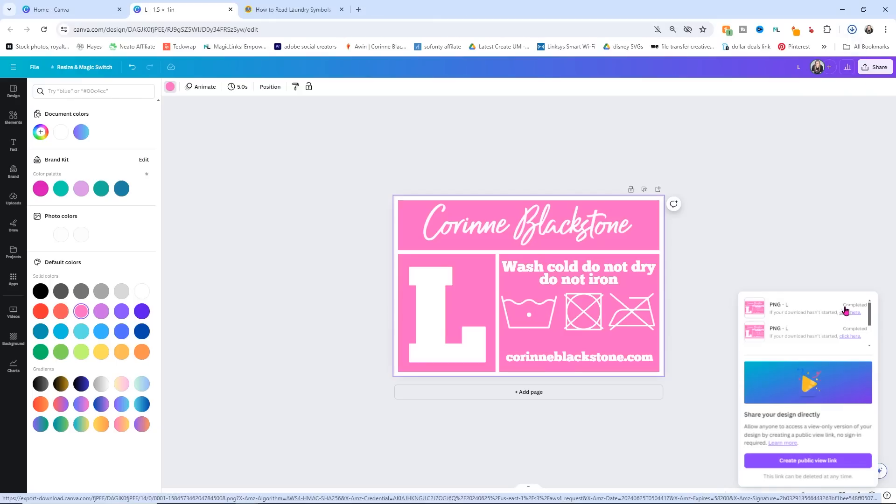
pyautogui.click(753, 371)
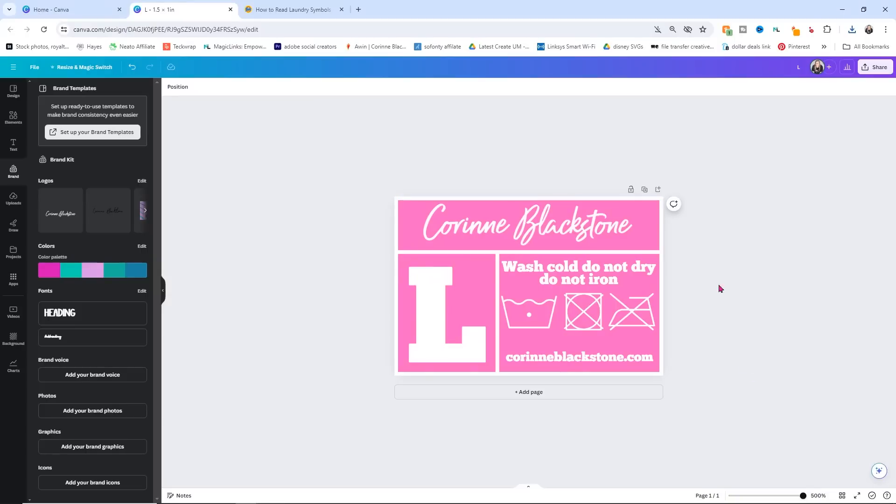
pyautogui.click(661, 218)
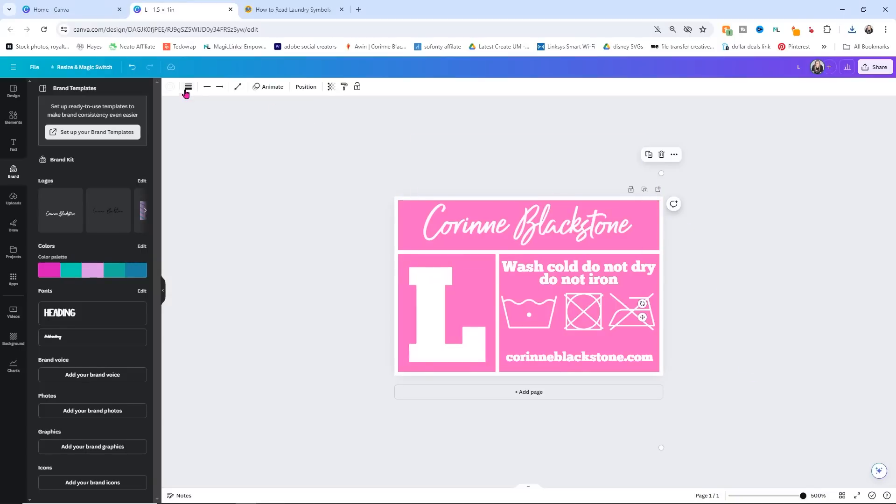
pyautogui.click(170, 89)
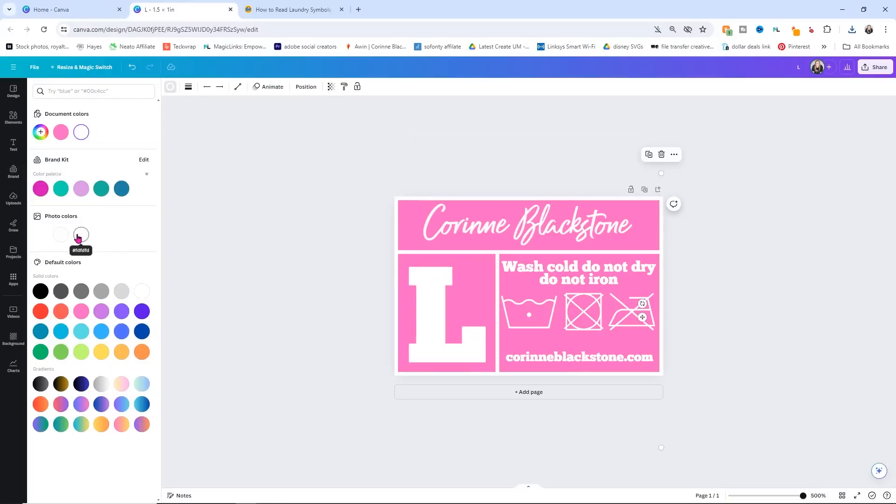
pyautogui.click(79, 236)
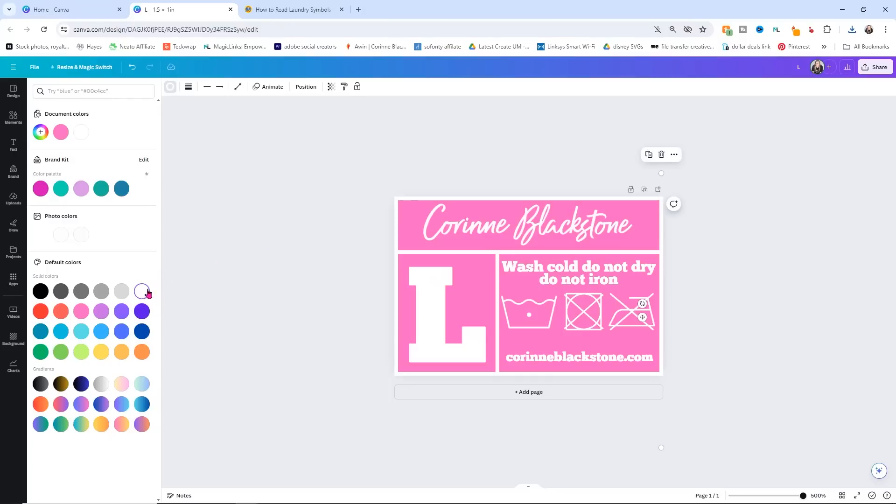
pyautogui.press('Escape')
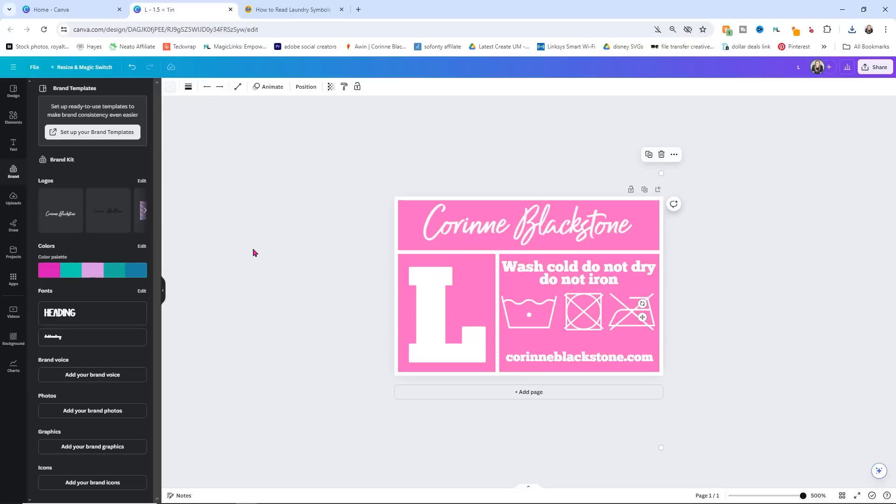
# Step: Change the label's pink background to solid white
pyautogui.click(614, 342)
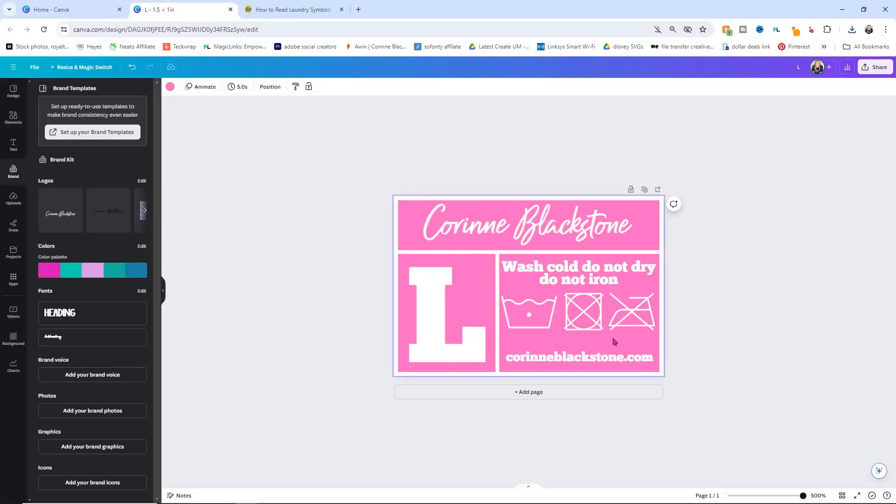
pyautogui.click(170, 87)
pyautogui.click(144, 293)
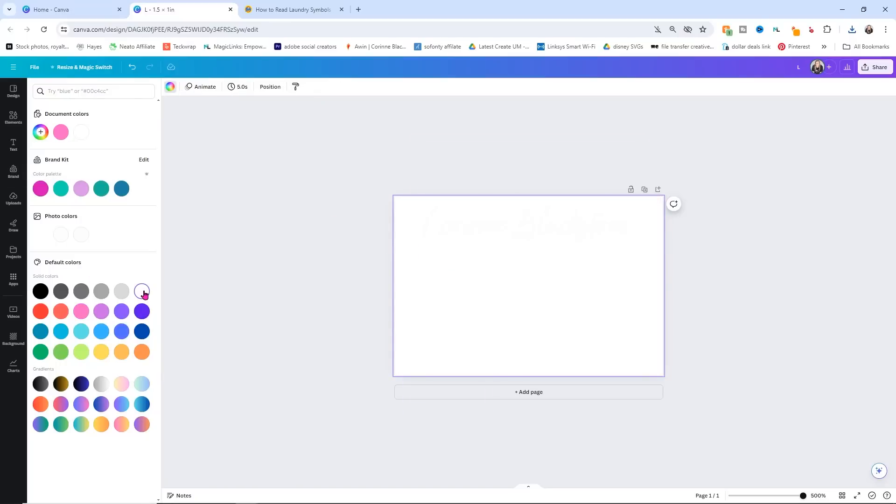
pyautogui.click(328, 170)
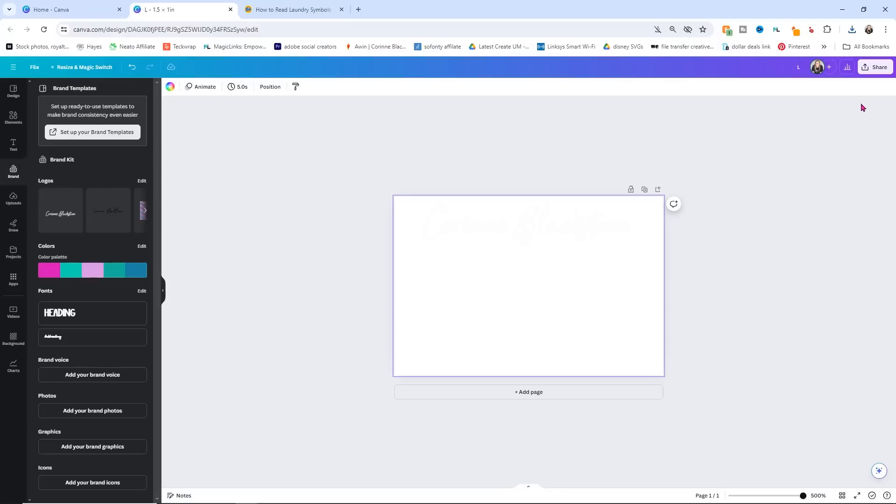
# Step: Download the all-white label as a transparent PNG, save it in the DTF tags folder as "transparent white", and view the saved image
pyautogui.click(864, 78)
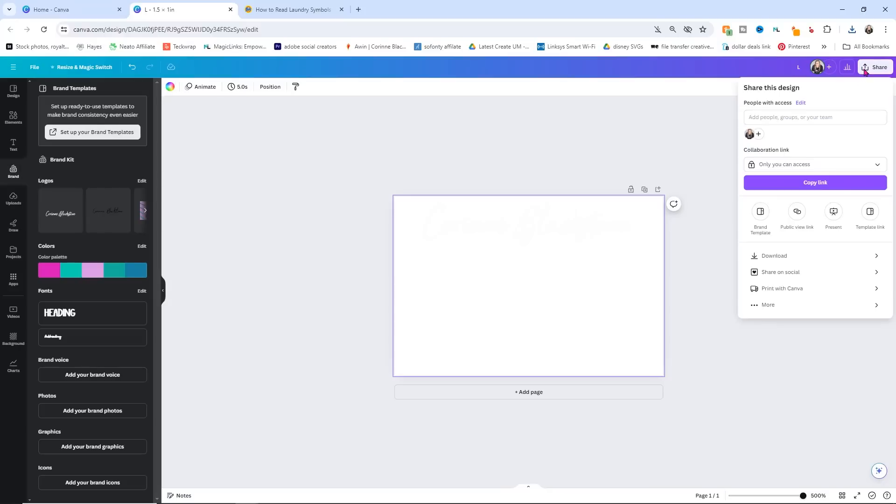
pyautogui.click(808, 258)
pyautogui.click(791, 220)
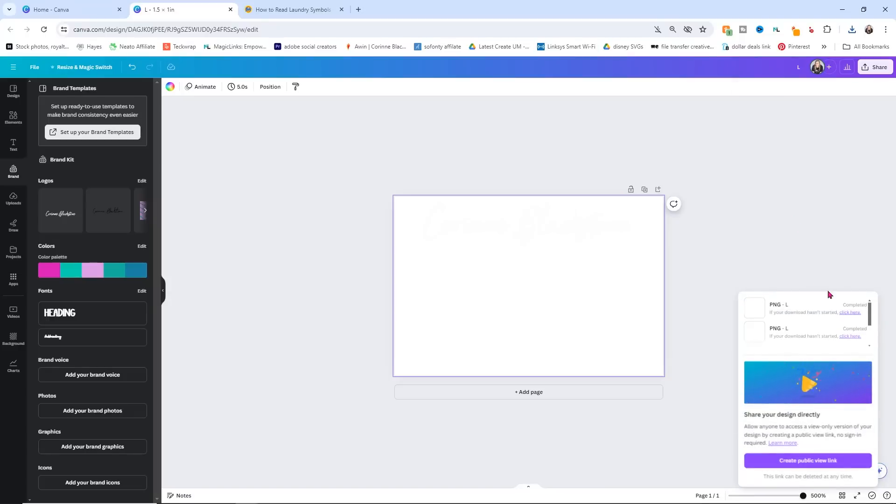
pyautogui.click(849, 312)
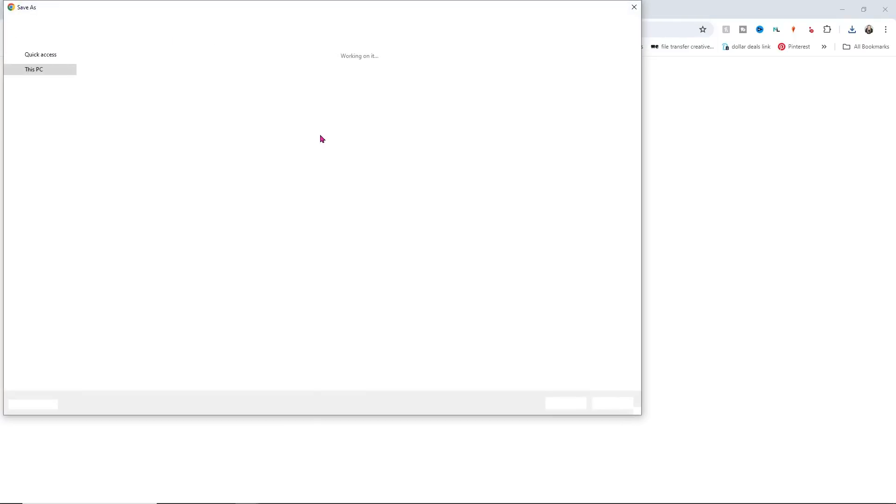
pyautogui.write('tran')
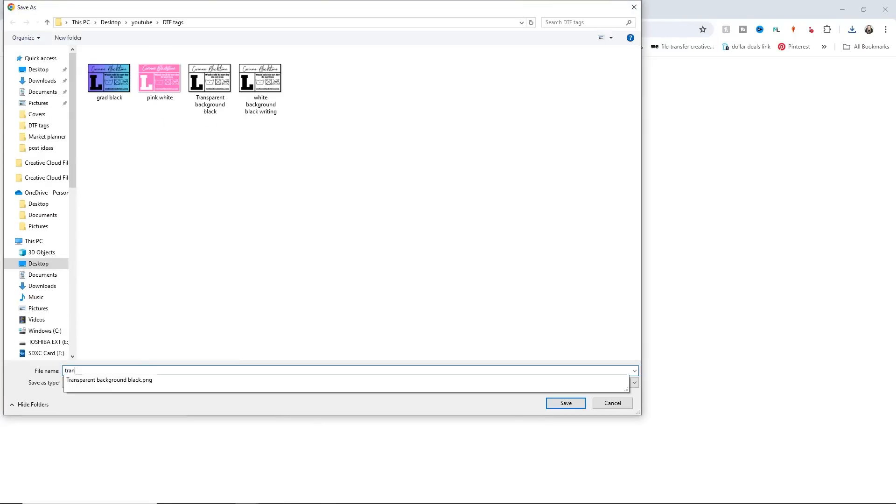
pyautogui.write('sparent whi')
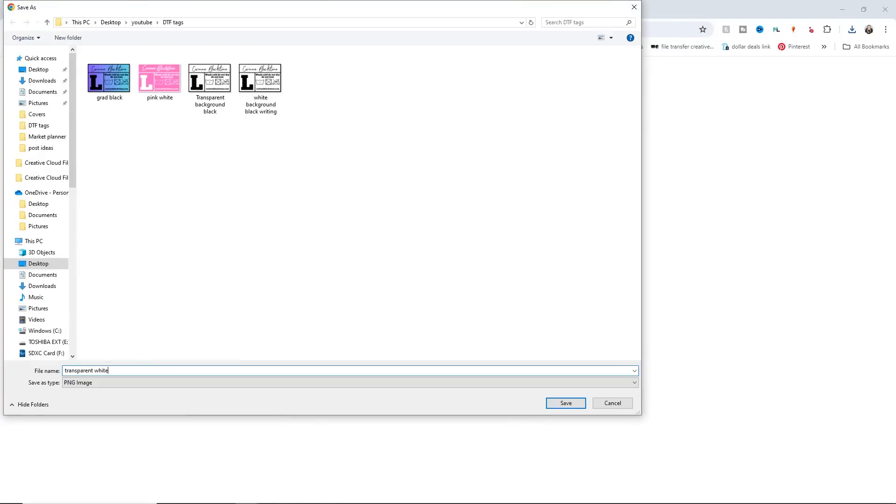
pyautogui.write('te')
pyautogui.press('Return')
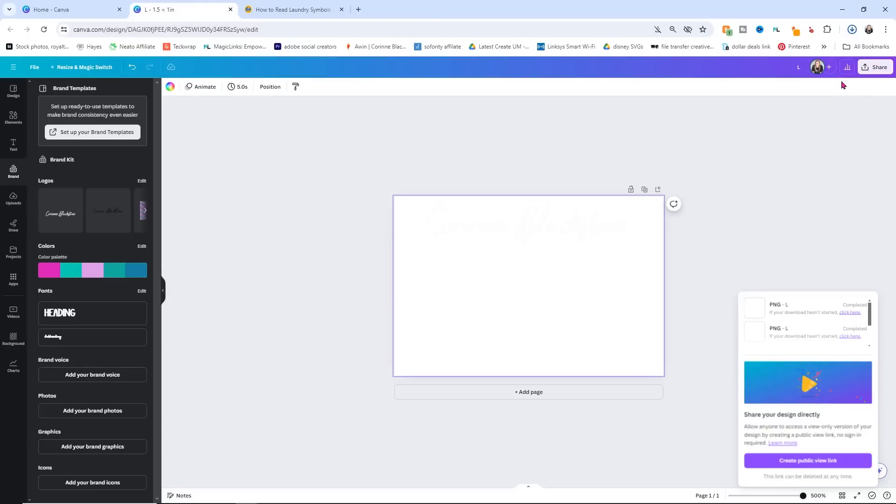
pyautogui.click(787, 56)
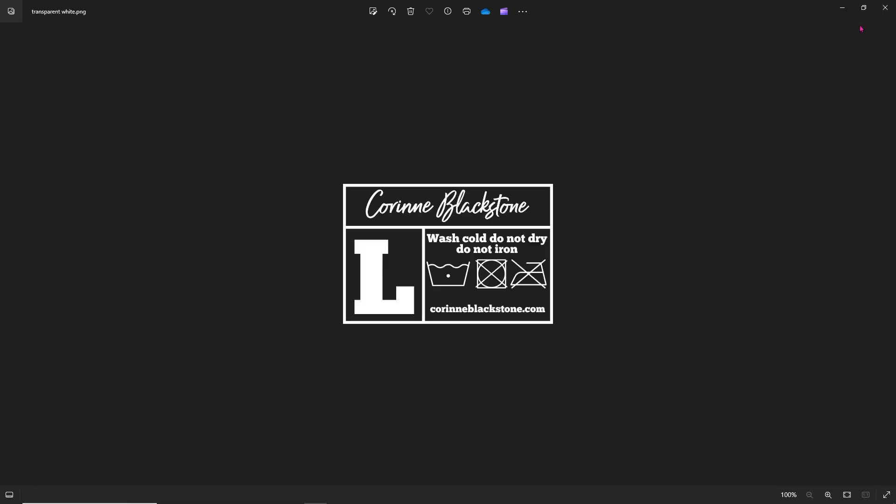
pyautogui.click(886, 7)
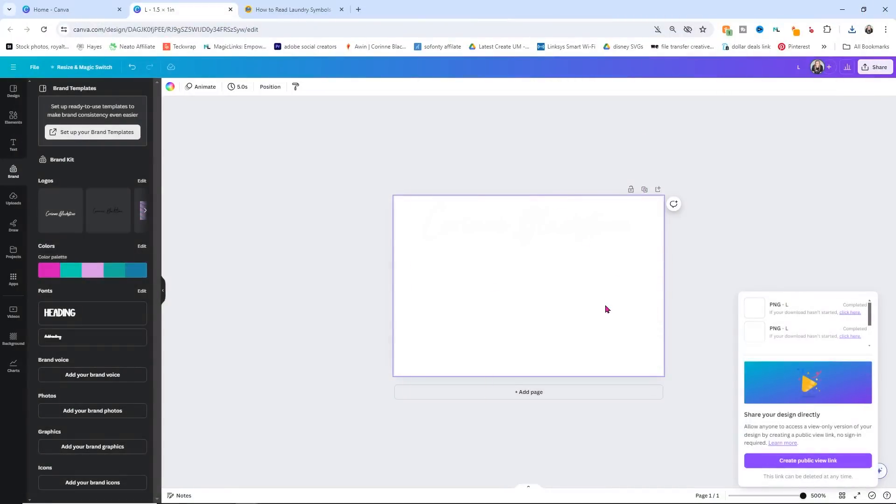
# Step: Try several background colours on the label and settle on the purple-to-green gradient
pyautogui.click(602, 340)
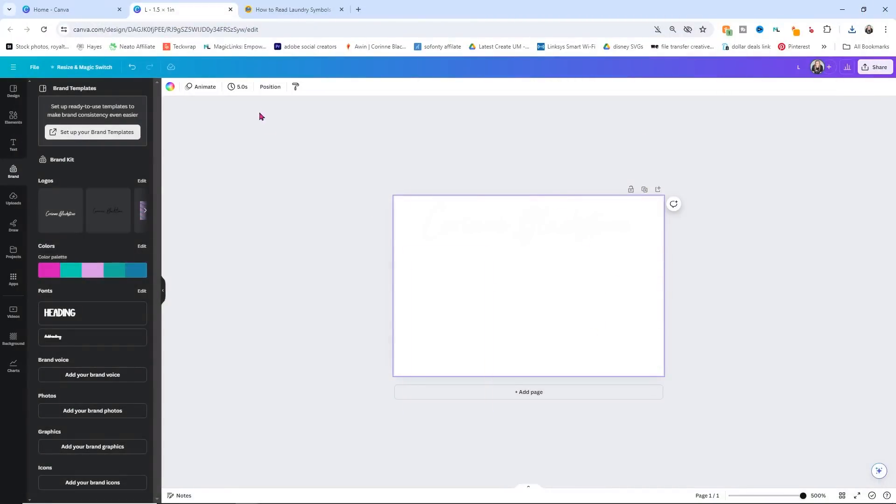
pyautogui.click(170, 87)
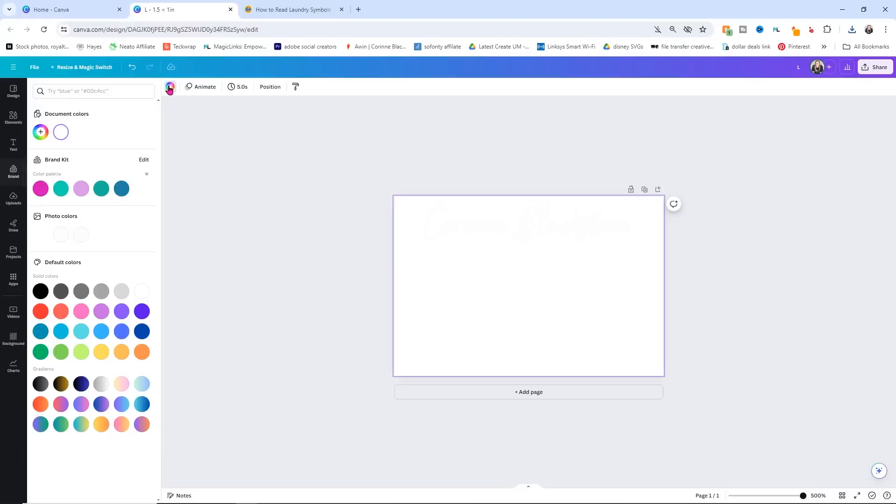
pyautogui.click(80, 403)
pyautogui.click(41, 404)
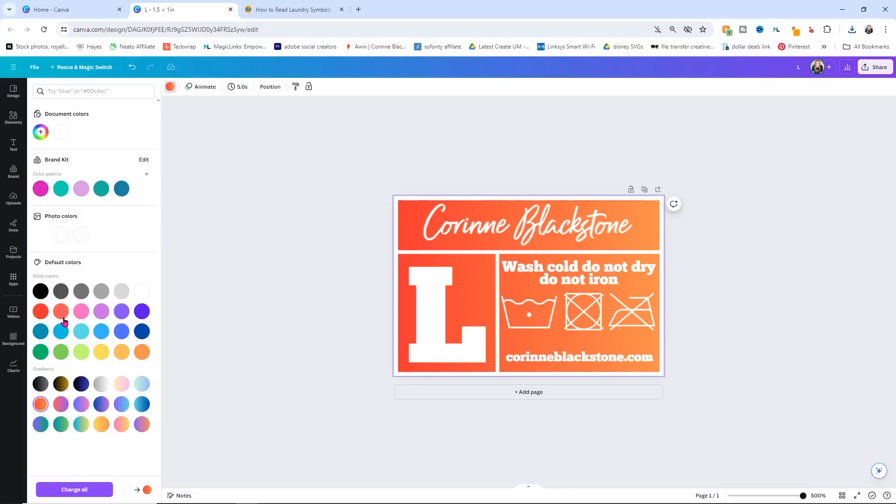
pyautogui.click(41, 291)
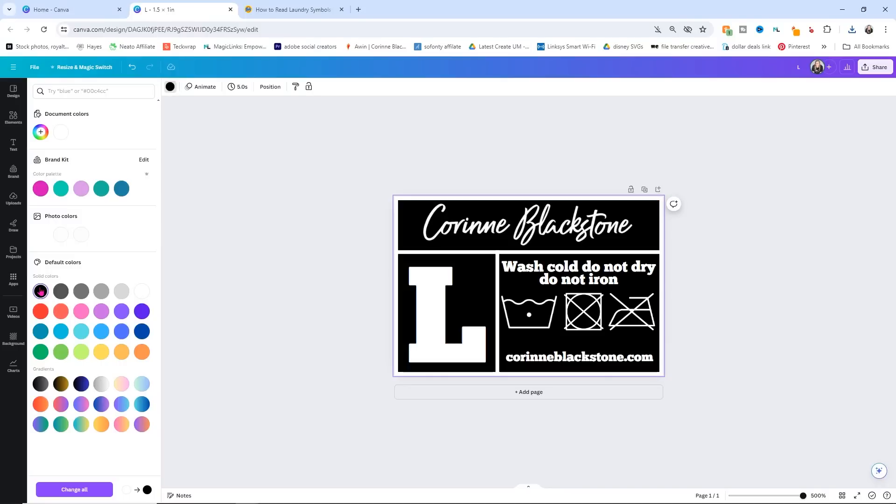
pyautogui.click(121, 332)
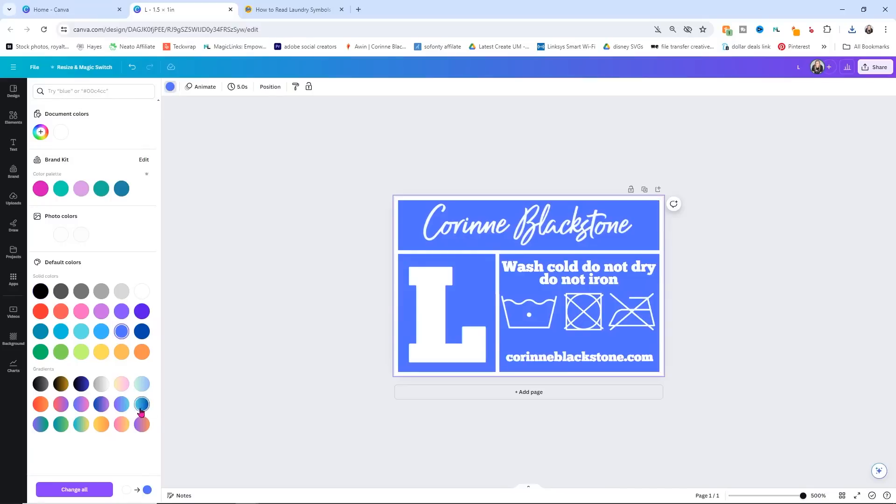
pyautogui.click(142, 424)
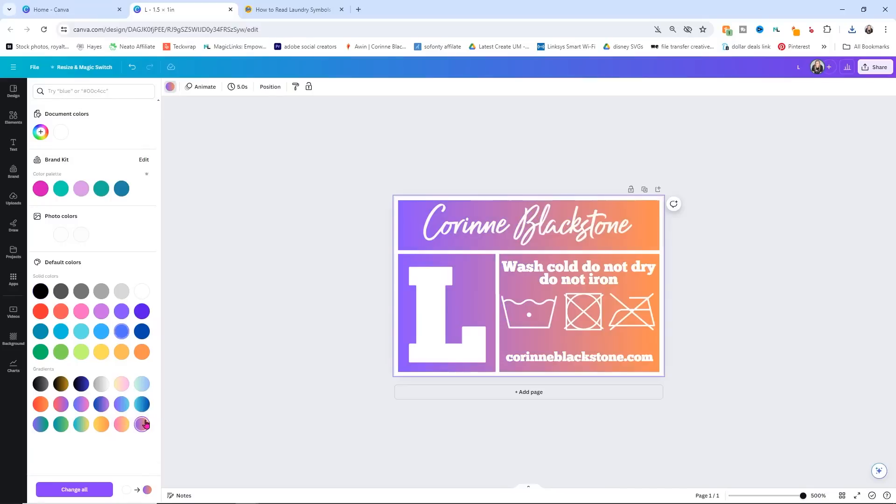
pyautogui.click(41, 424)
pyautogui.click(352, 225)
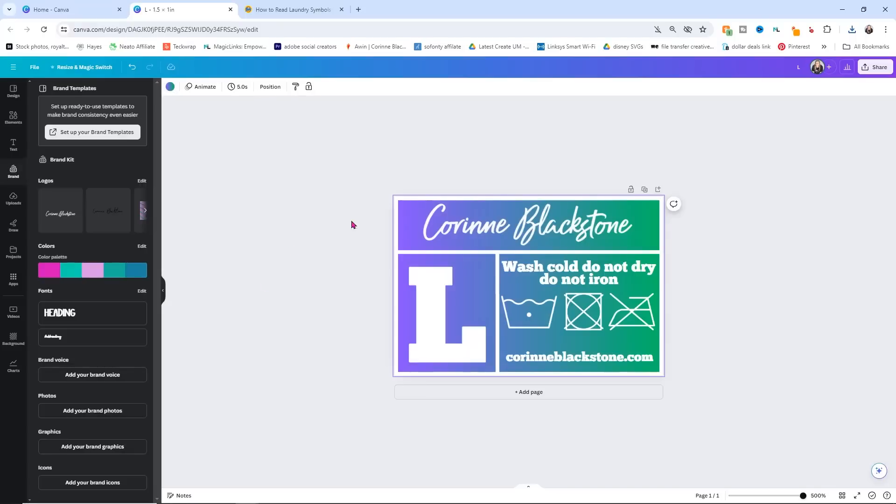
# Step: Download the purple-to-green gradient label as a non-transparent PNG and save it in the DTF tags folder as "grad white"
pyautogui.click(876, 67)
pyautogui.click(801, 256)
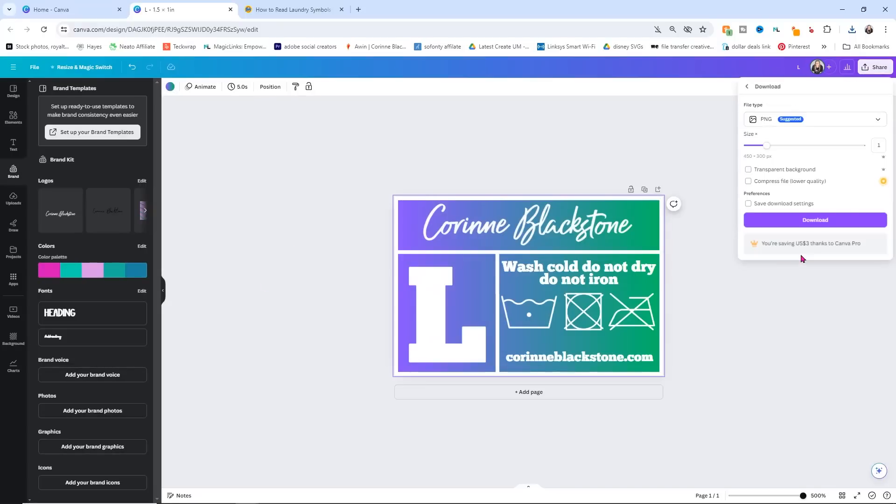
pyautogui.click(821, 225)
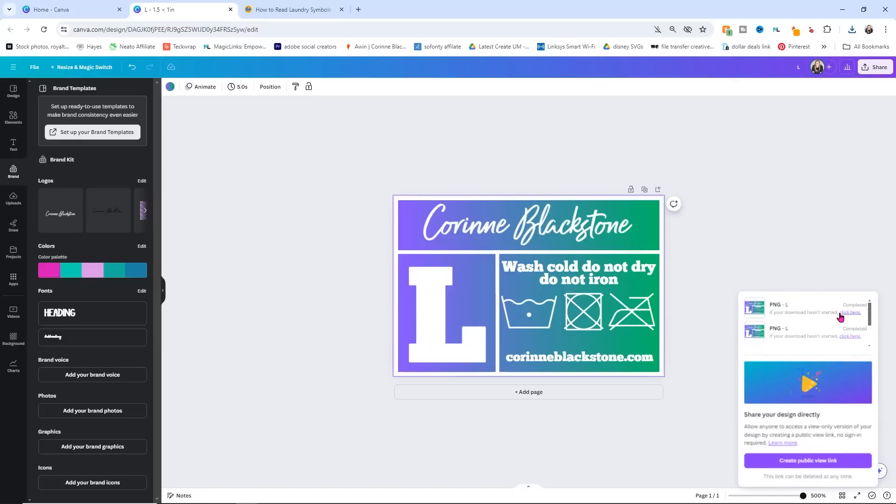
pyautogui.click(843, 313)
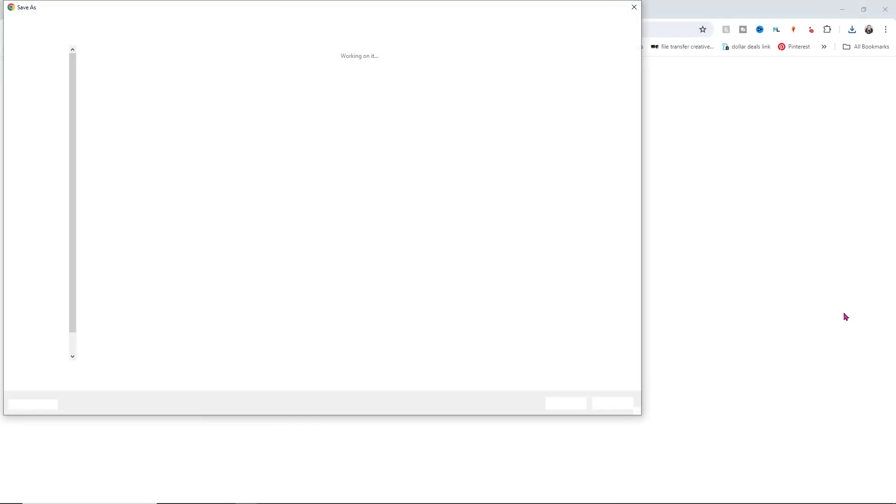
pyautogui.write('grand')
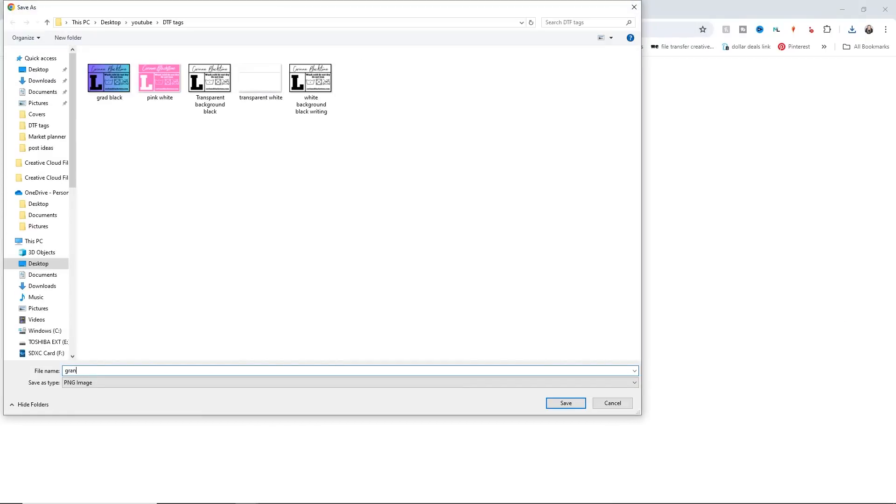
pyautogui.press('BackSpace')
pyautogui.write('d')
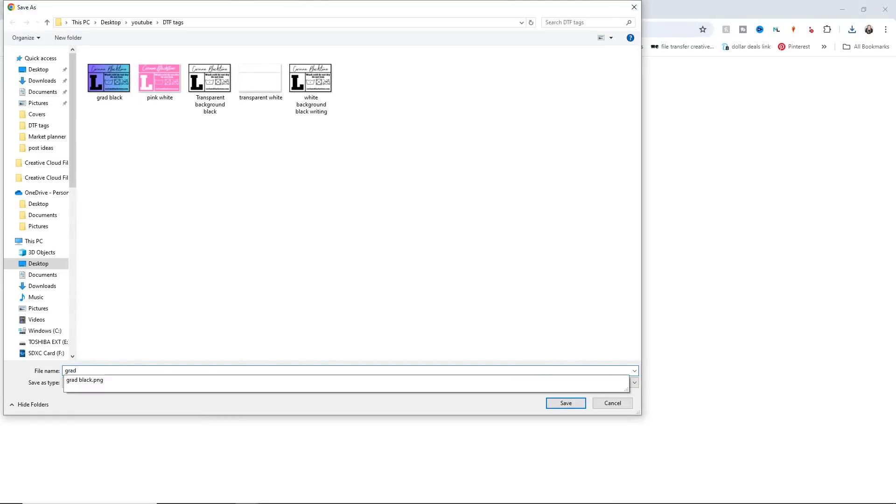
pyautogui.write(' white')
pyautogui.press('Return')
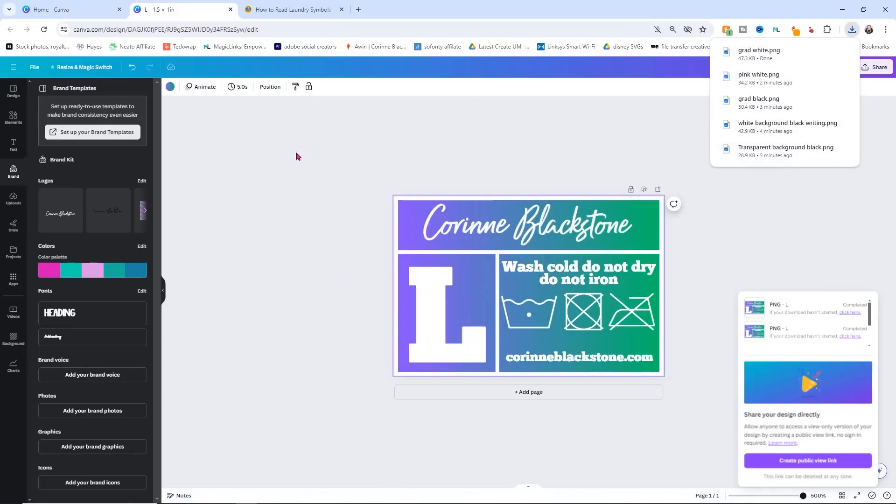
pyautogui.click(281, 156)
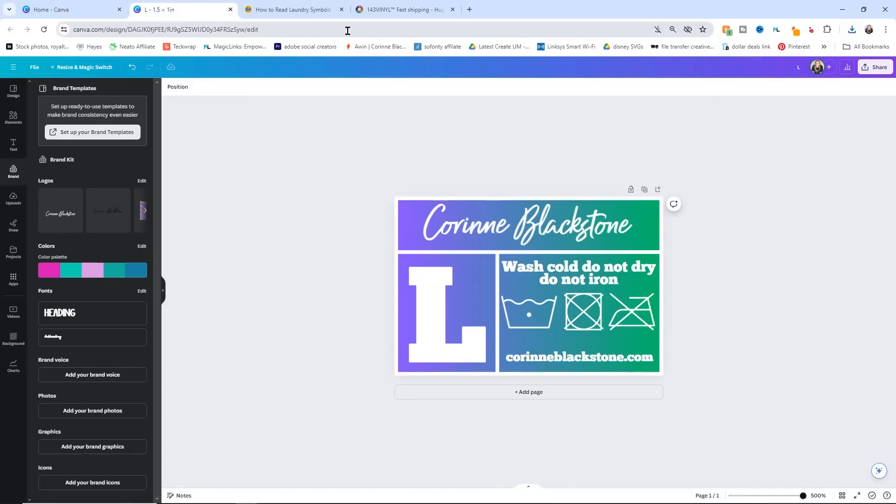
# Step: Switch to the 143VINYL website and open the Layout Designer for Direct To Film Transfers
pyautogui.click(399, 9)
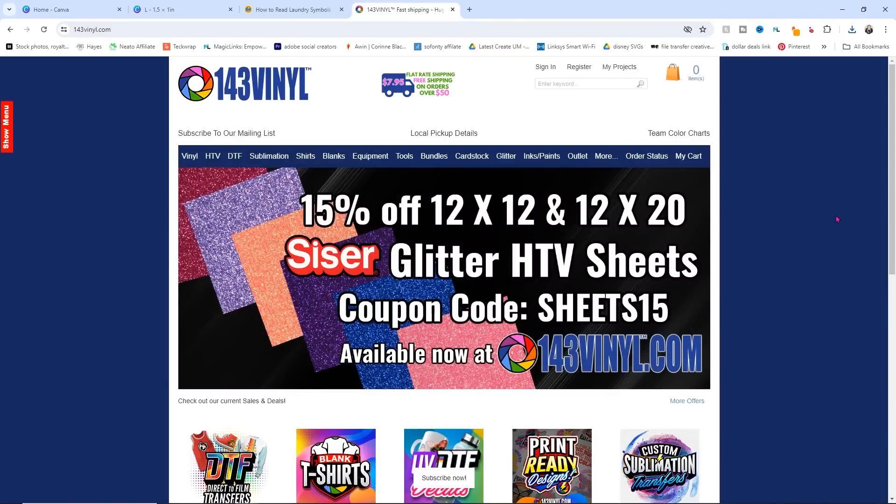
pyautogui.scroll(-4, 792, 226)
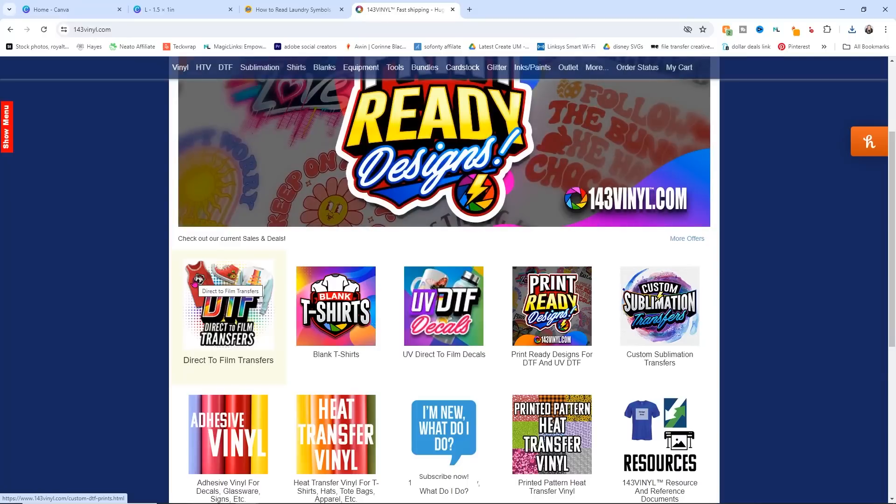
pyautogui.click(219, 306)
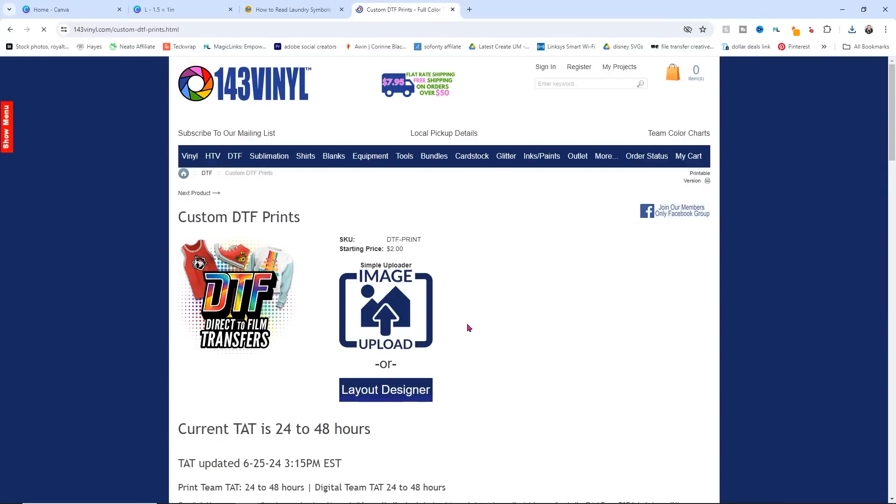
pyautogui.scroll(-3, 493, 313)
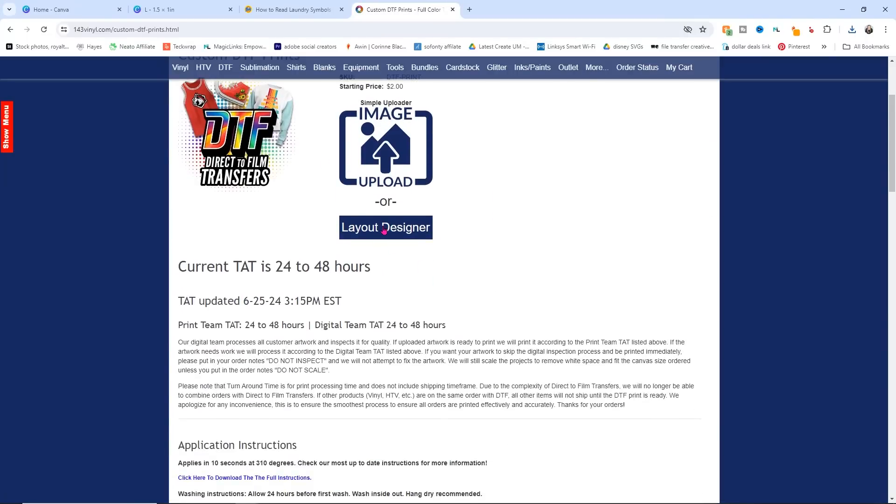
pyautogui.click(383, 230)
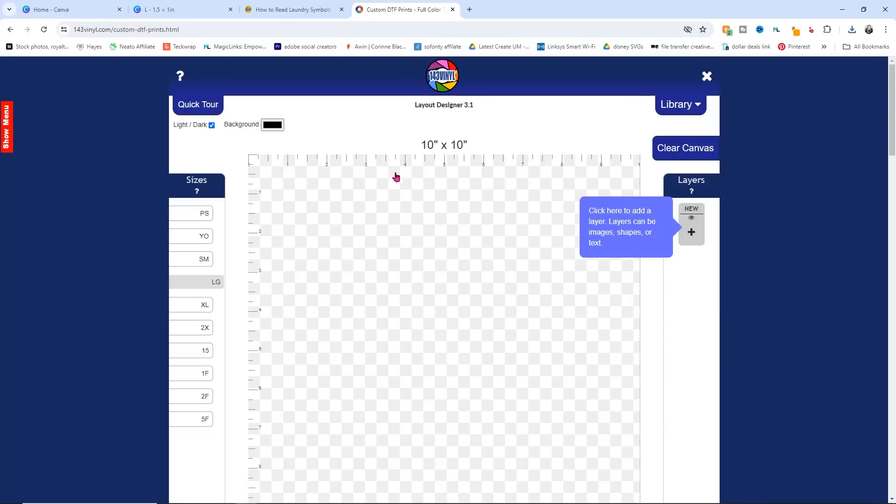
# Step: Check the price of the default large canvas, and switch to the Pocket / Sleeve 4" × 4" size to check its price
pyautogui.scroll(-1, 402, 218)
pyautogui.scroll(-6, 402, 218)
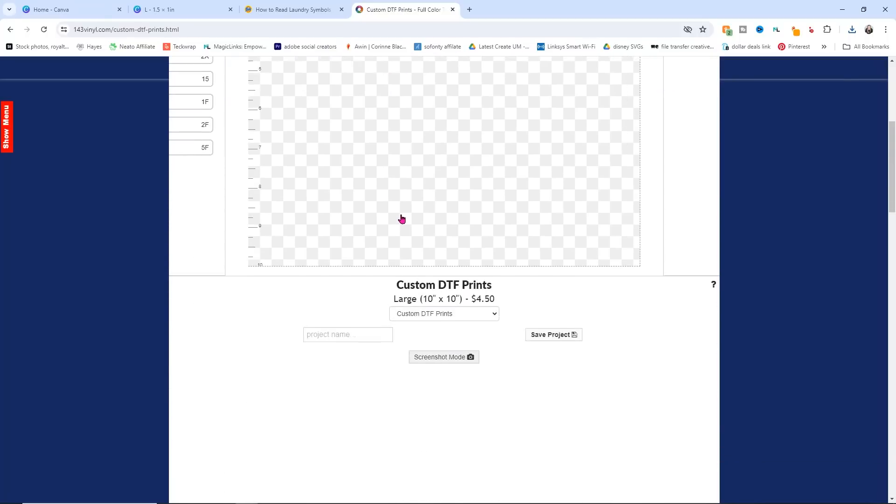
pyautogui.scroll(7, 405, 210)
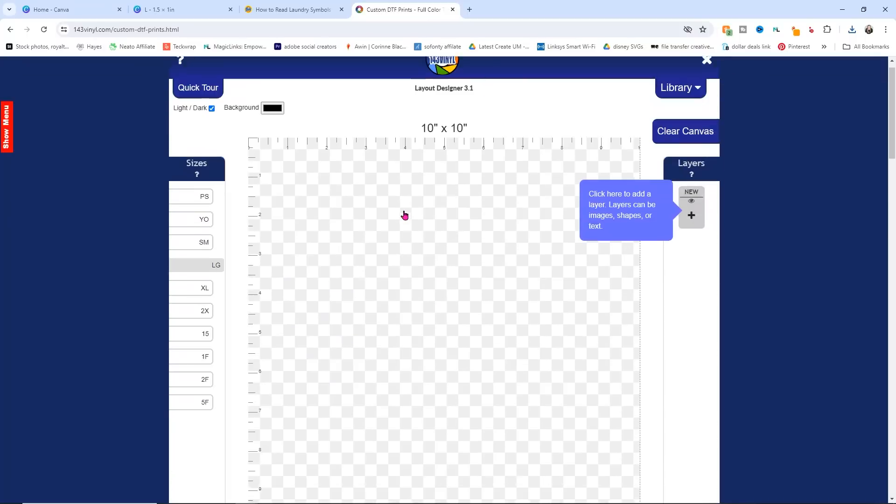
pyautogui.click(197, 217)
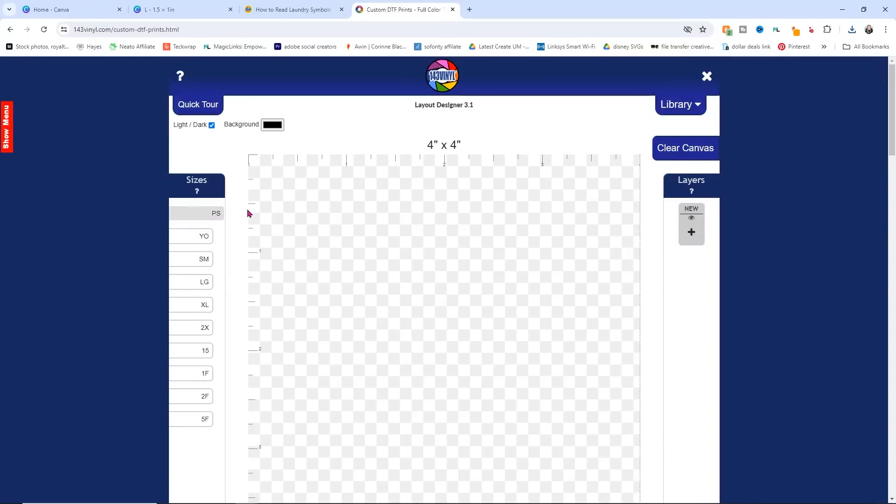
pyautogui.scroll(-1, 235, 203)
pyautogui.scroll(-4, 466, 133)
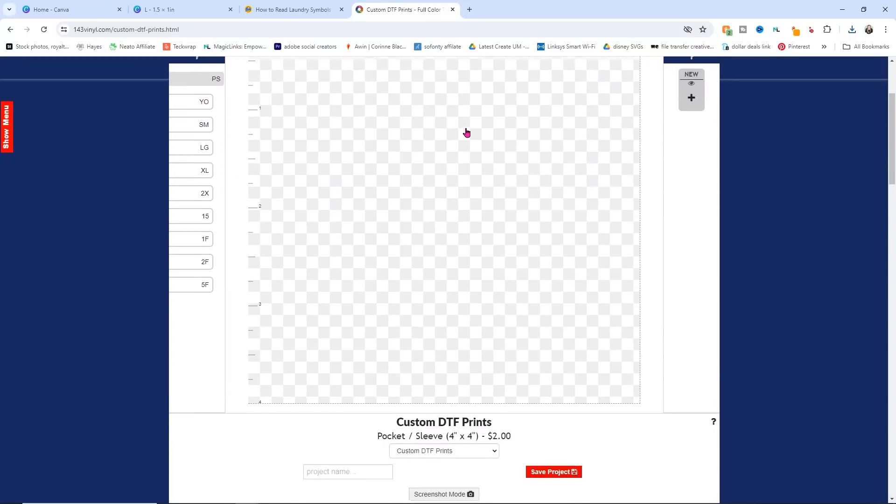
pyautogui.scroll(3, 336, 146)
# Step: Check the canvas and price of the Youth 6" × 6" and Small / Medium 8" × 8" print sizes
pyautogui.click(209, 143)
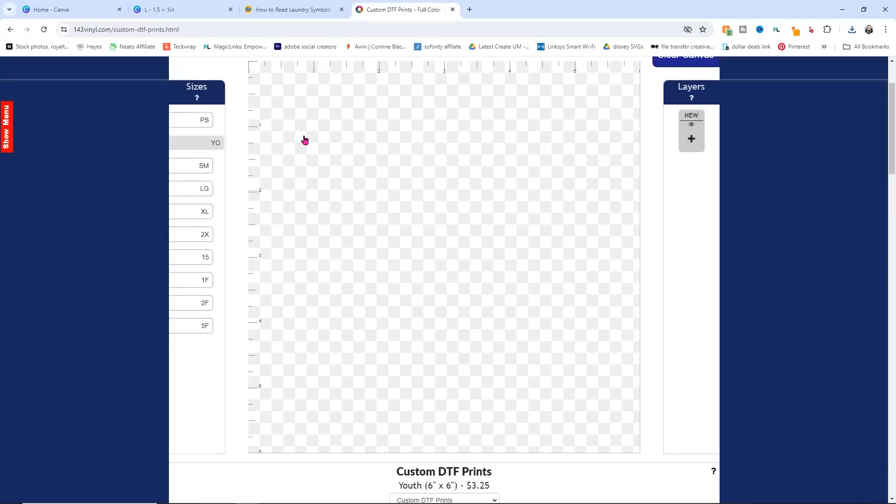
pyautogui.scroll(2, 304, 140)
pyautogui.scroll(-4, 304, 141)
pyautogui.scroll(2, 280, 142)
pyautogui.scroll(1, 262, 144)
pyautogui.click(196, 211)
pyautogui.scroll(-2, 390, 150)
pyautogui.scroll(1, 390, 150)
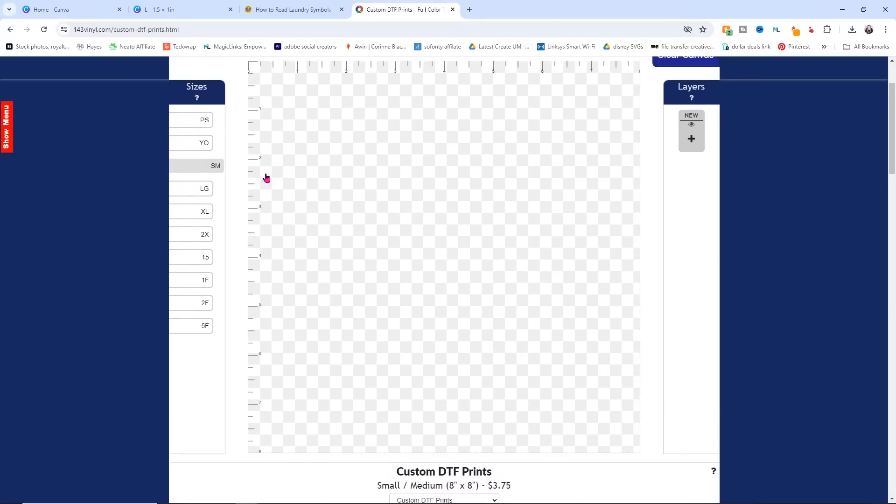
# Step: Select the Large 10" × 10" print size and review its canvas and price
pyautogui.click(201, 189)
pyautogui.scroll(-1, 387, 156)
pyautogui.scroll(1, 388, 156)
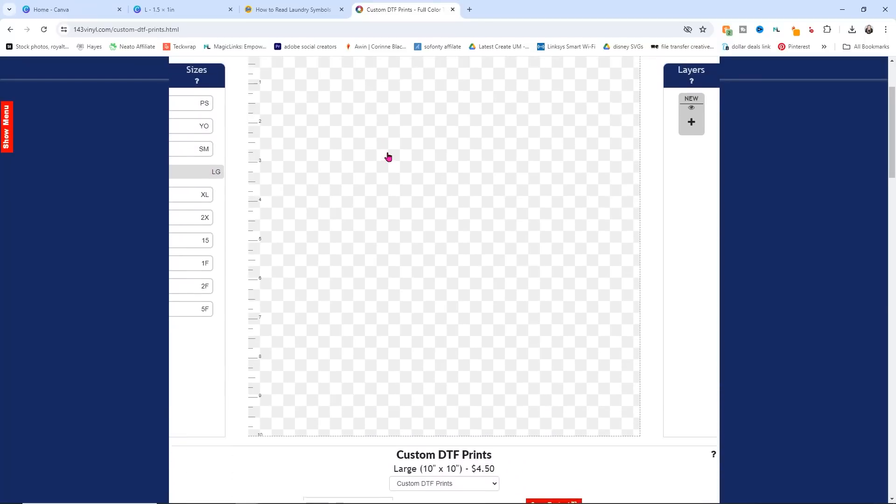
pyautogui.scroll(1, 388, 157)
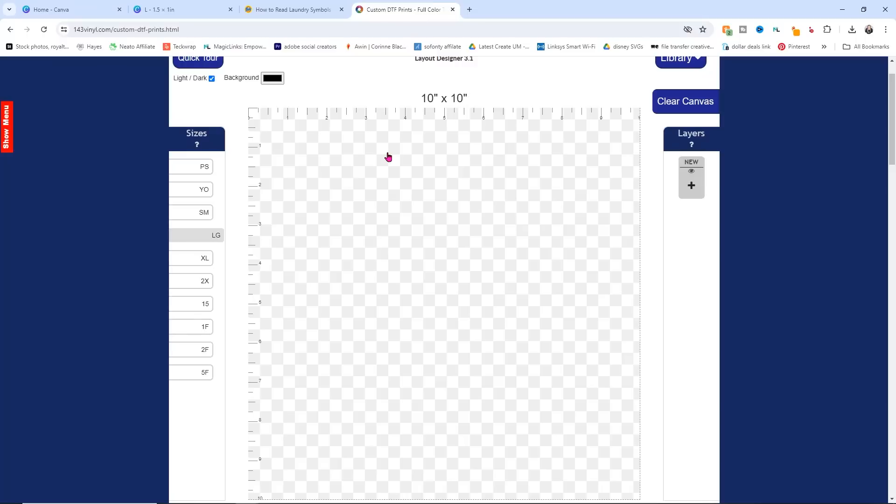
# Step: Add the "grad black" image from the Desktop > youtube > DTF tags folder as a layer and check its size settings
pyautogui.scroll(1, 388, 156)
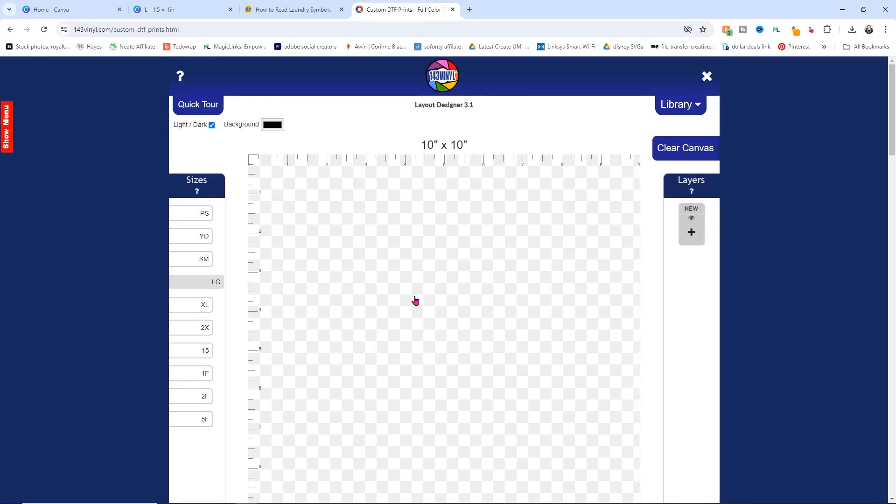
pyautogui.click(691, 233)
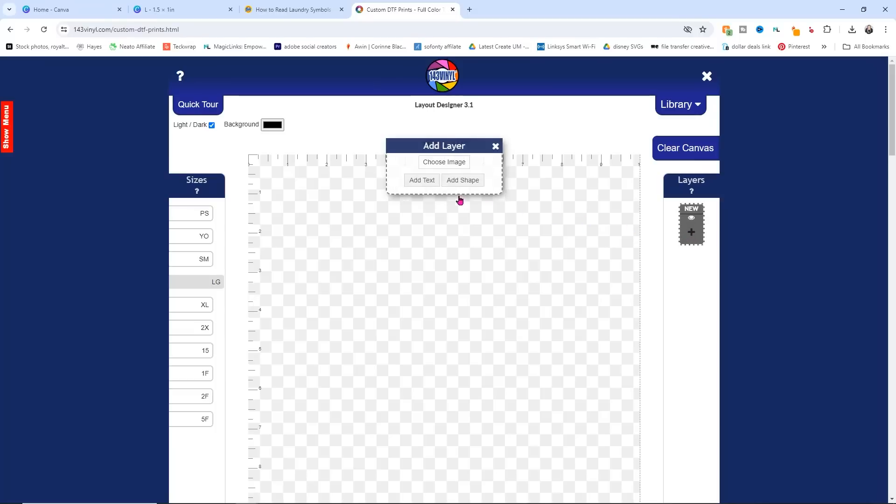
pyautogui.click(446, 163)
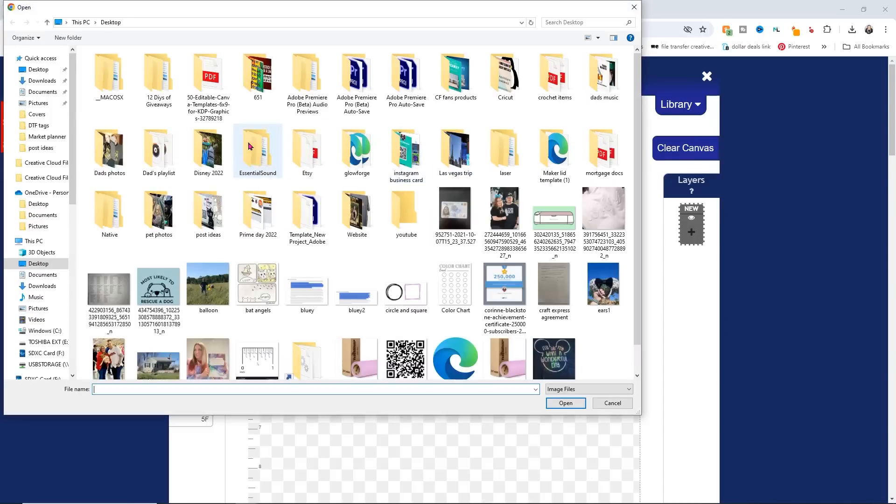
pyautogui.doubleClick(403, 208)
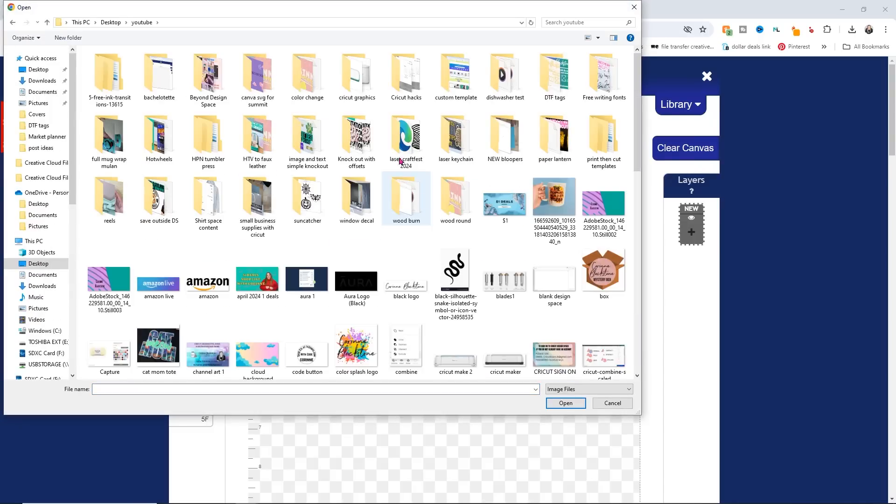
pyautogui.doubleClick(556, 75)
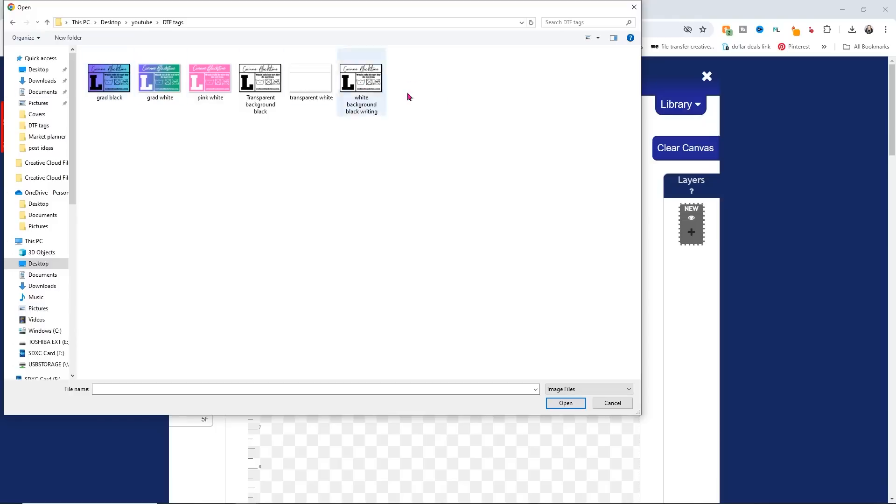
pyautogui.doubleClick(110, 79)
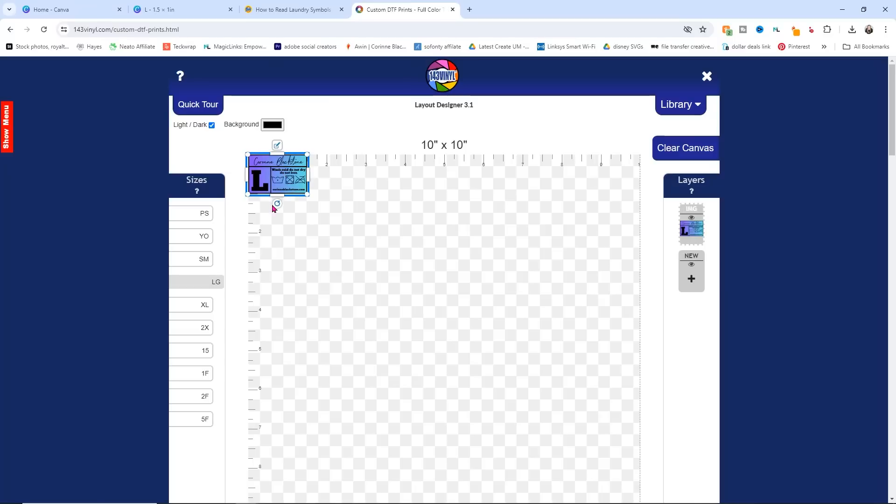
pyautogui.click(277, 145)
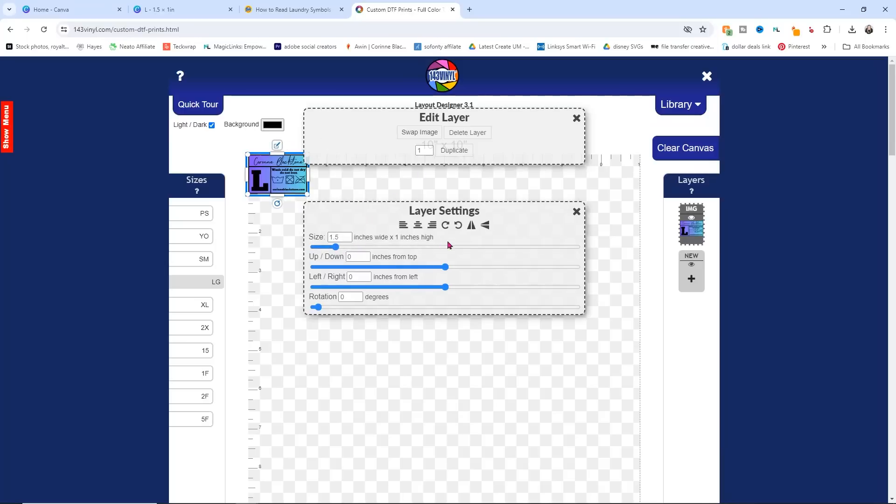
pyautogui.click(283, 246)
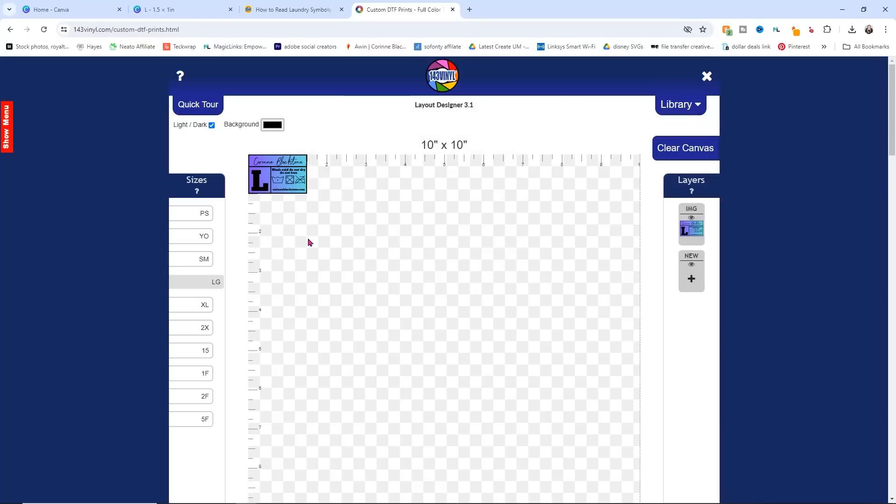
# Step: Add the "grad white" and "pink white" images from the DTF tags folder as two more layers
pyautogui.click(691, 278)
pyautogui.click(435, 165)
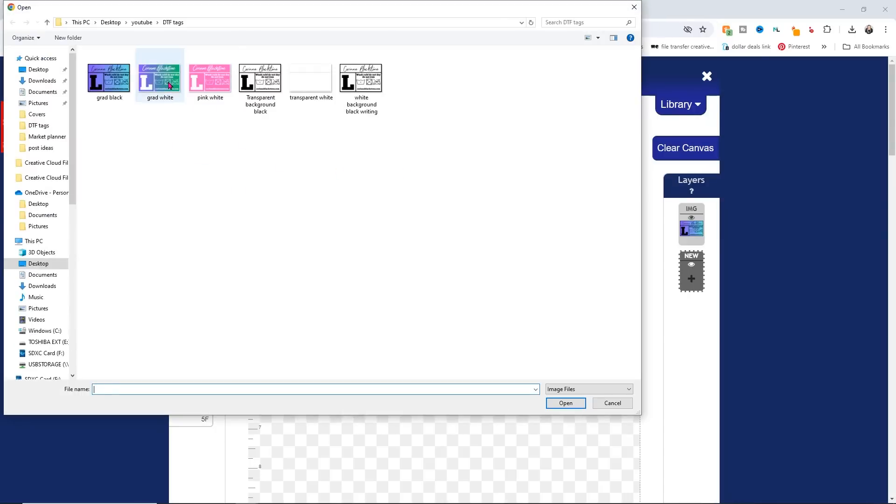
pyautogui.doubleClick(167, 82)
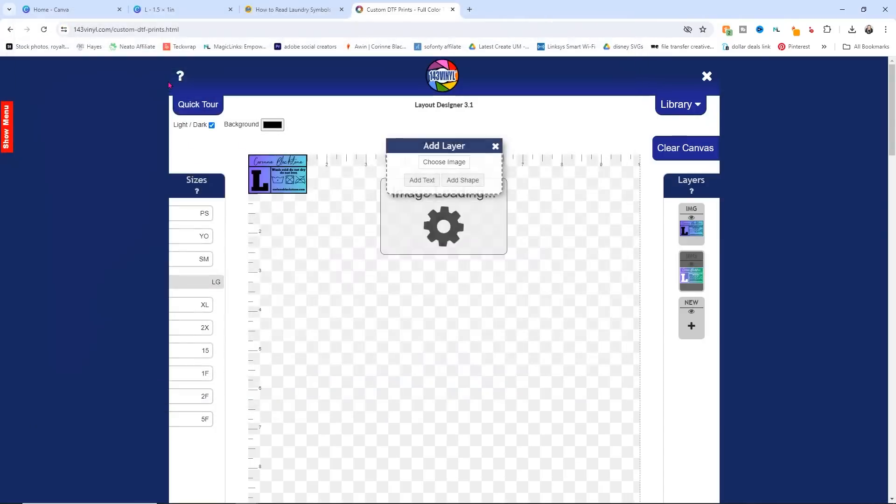
pyautogui.click(683, 325)
pyautogui.click(445, 163)
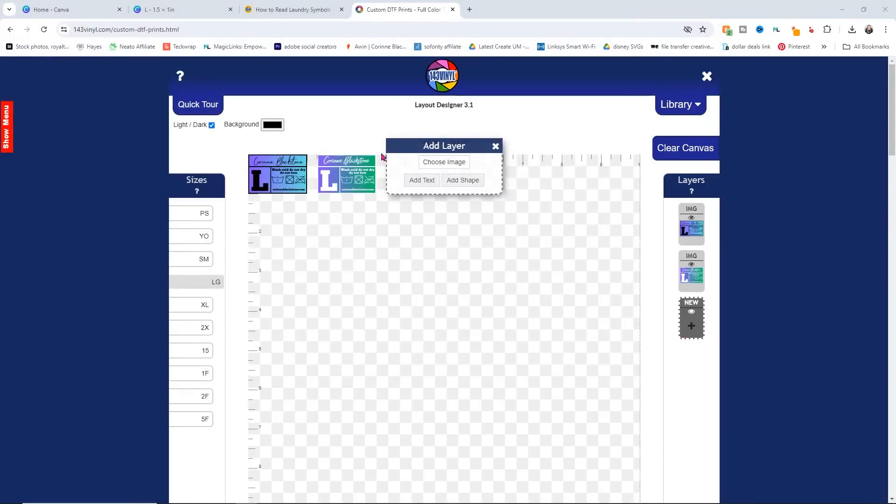
pyautogui.doubleClick(209, 78)
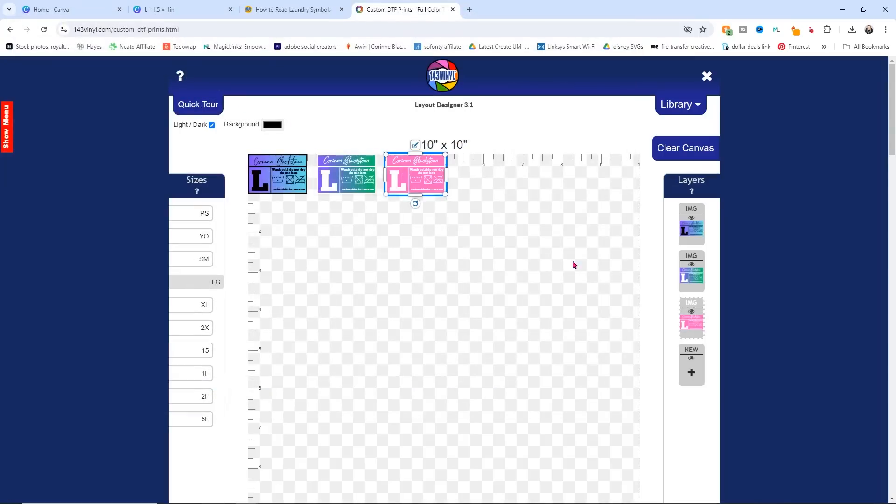
# Step: Add the "Transparent background black" and "transparent white" images as two more layers
pyautogui.click(692, 372)
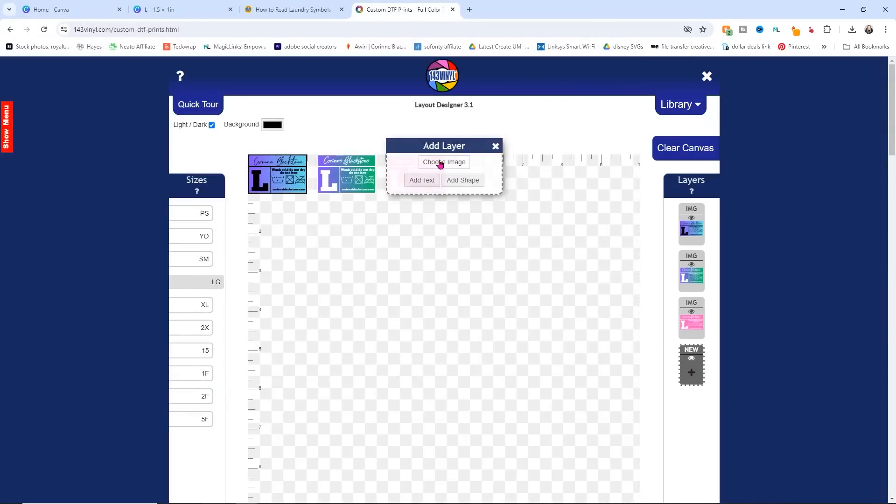
pyautogui.click(441, 163)
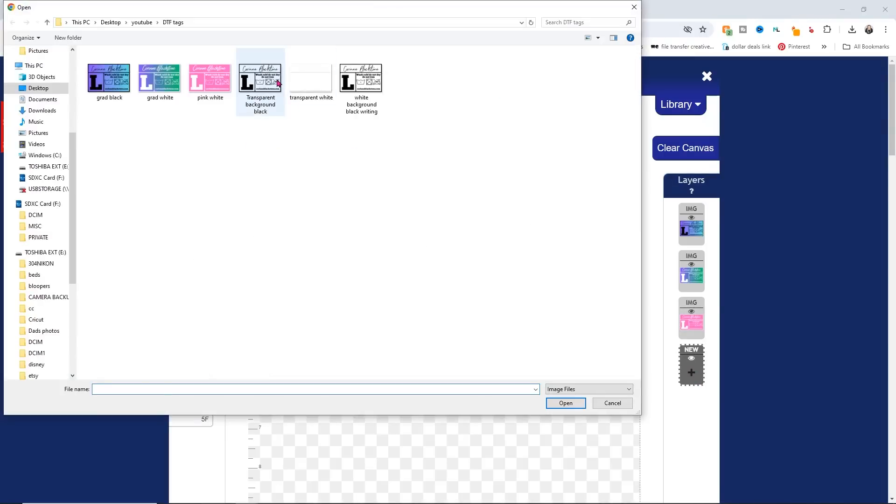
pyautogui.doubleClick(277, 83)
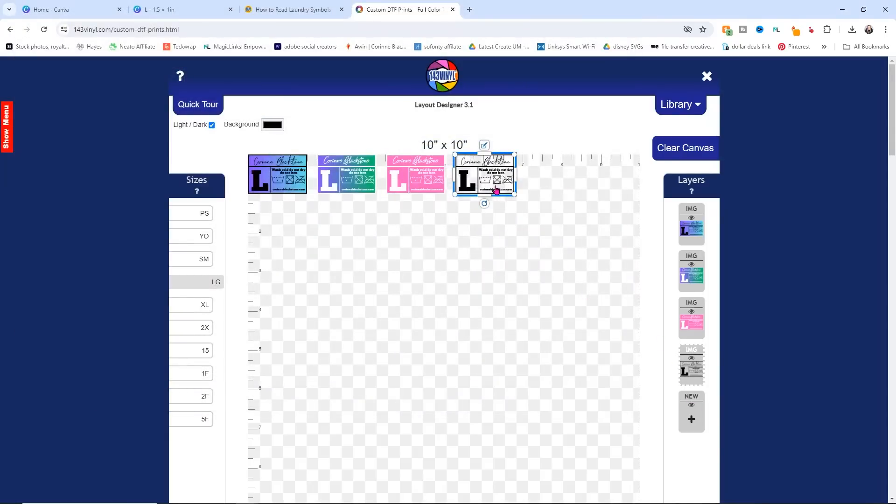
pyautogui.click(691, 413)
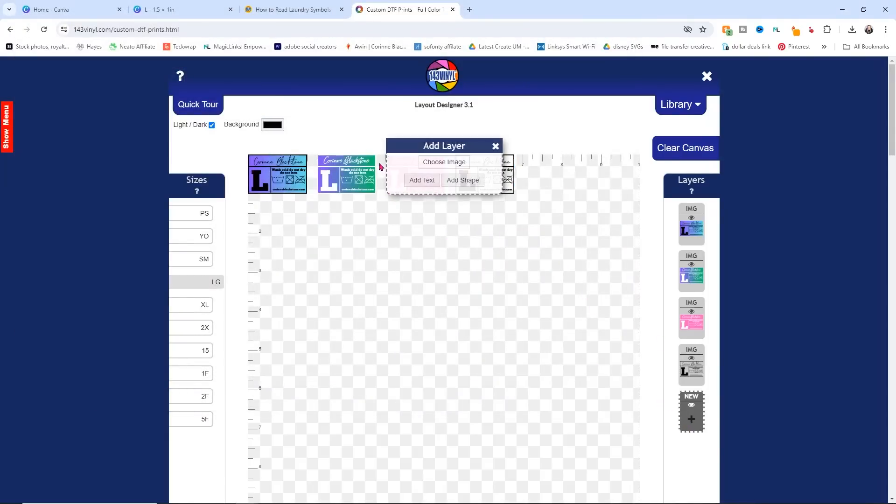
pyautogui.click(463, 164)
pyautogui.click(303, 84)
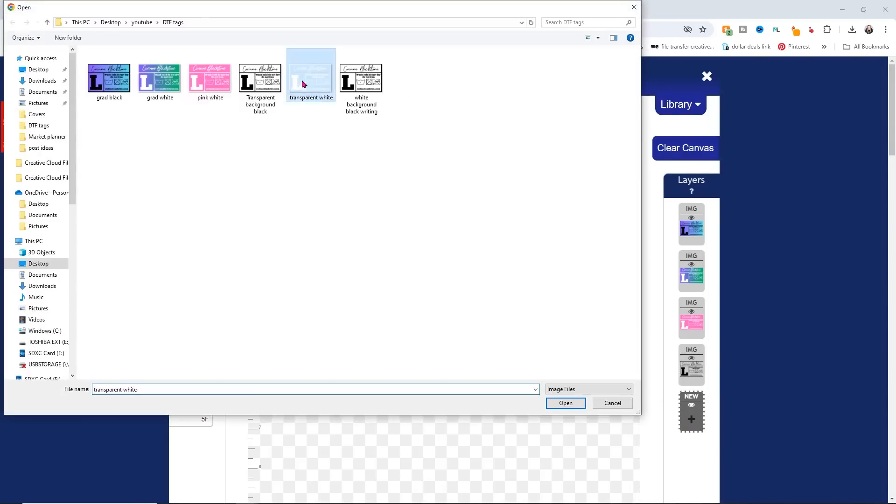
pyautogui.doubleClick(303, 84)
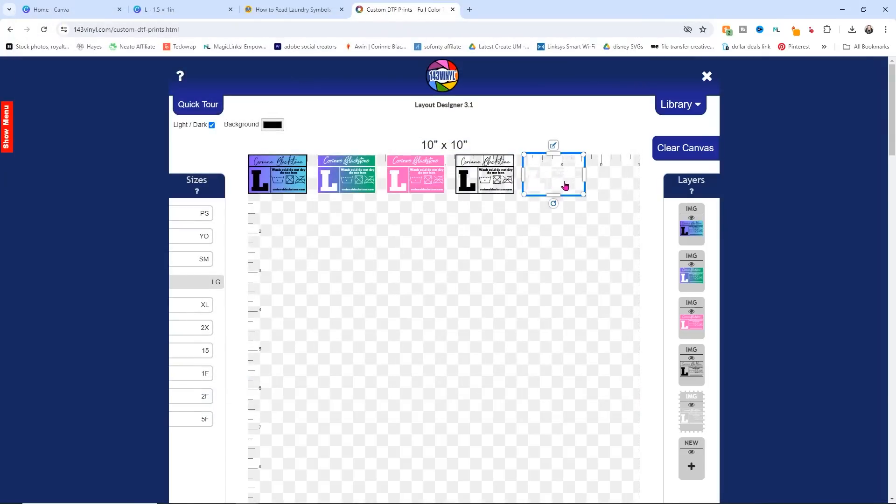
# Step: Set the canvas background to a grey-brown colour, RGB 135, 115, 115
pyautogui.click(270, 125)
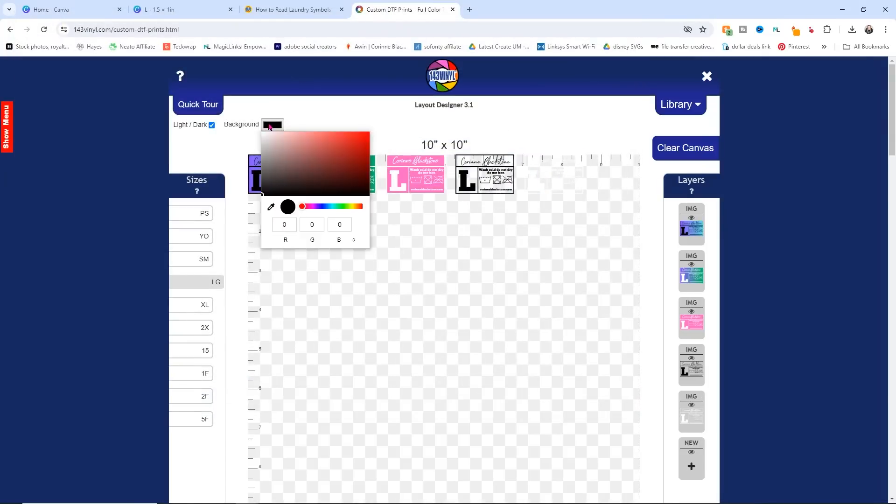
pyautogui.moveTo(318, 149)
pyautogui.mouseDown()
pyautogui.moveTo(369, 134)
pyautogui.moveTo(318, 144)
pyautogui.moveTo(310, 164)
pyautogui.moveTo(267, 142)
pyautogui.moveTo(286, 176)
pyautogui.moveTo(280, 165)
pyautogui.mouseUp()
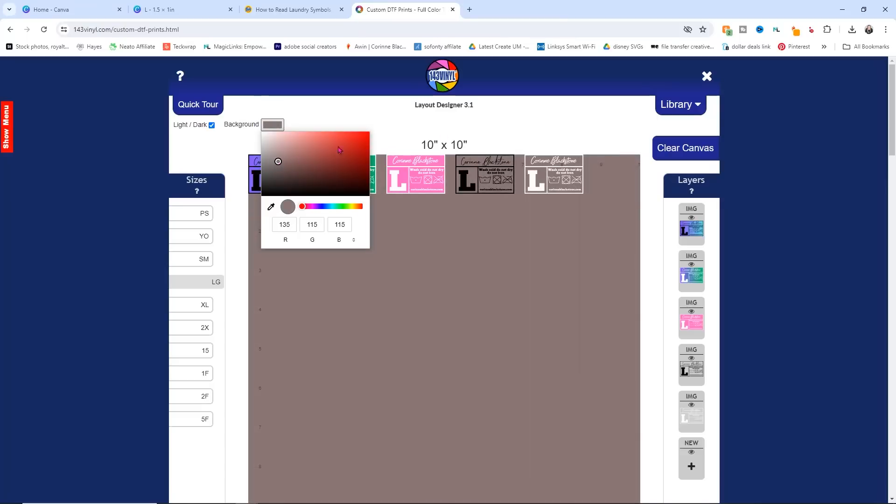
pyautogui.click(589, 134)
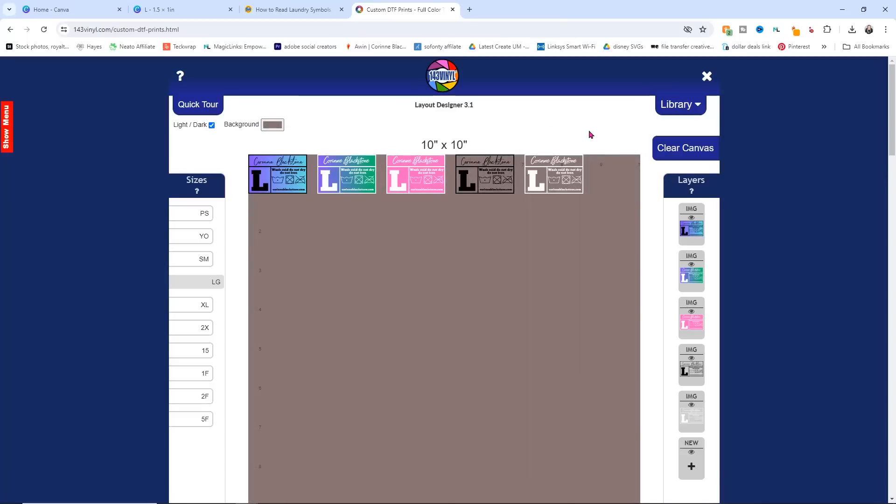
# Step: Add the "white background black writing" image and fit it, rotated 90° clockwise, into the canvas's upper-right corner
pyautogui.click(692, 465)
pyautogui.click(458, 171)
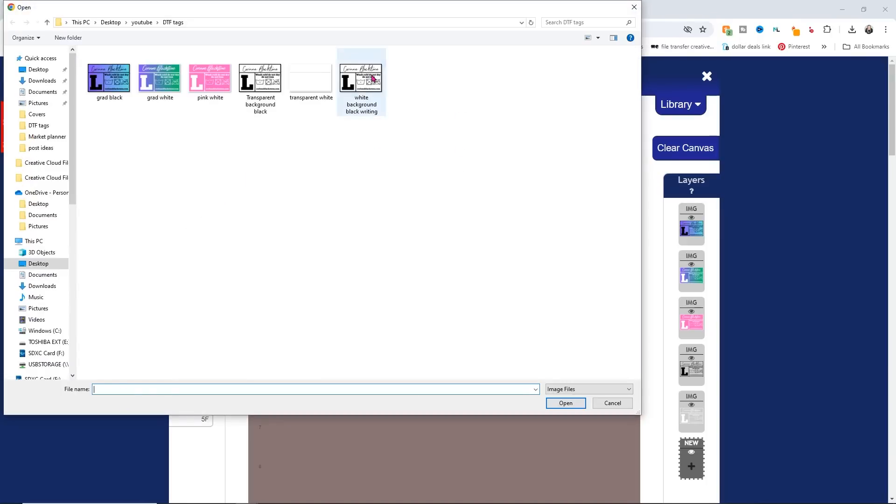
pyautogui.doubleClick(374, 79)
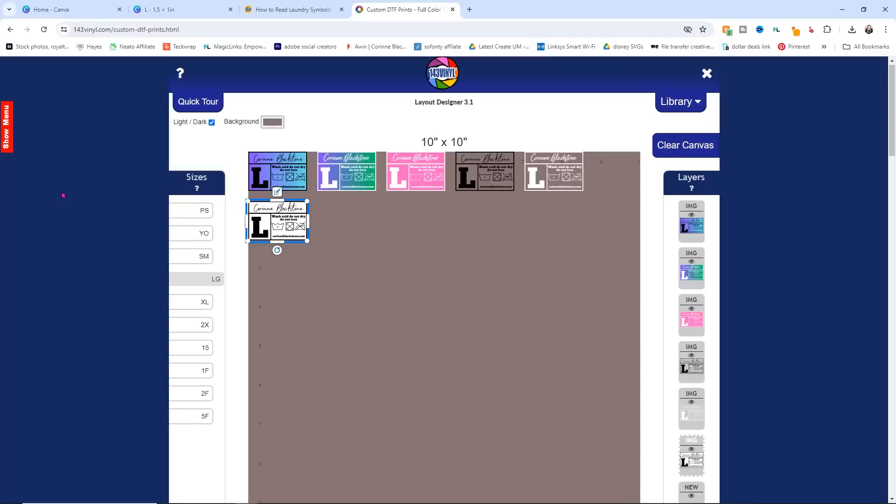
pyautogui.moveTo(302, 227); pyautogui.dragTo(582, 188)
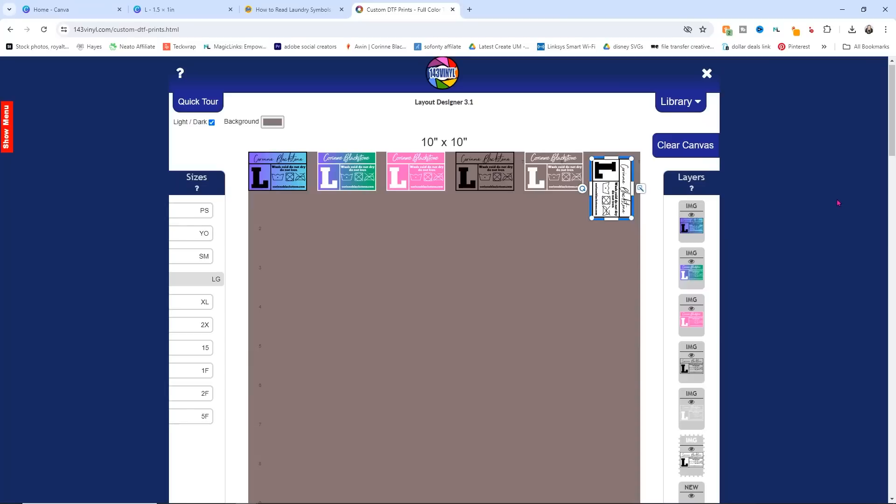
# Step: Make eight duplicates of the "grad black" label in the canvas's upper-left corner
pyautogui.scroll(1, 839, 203)
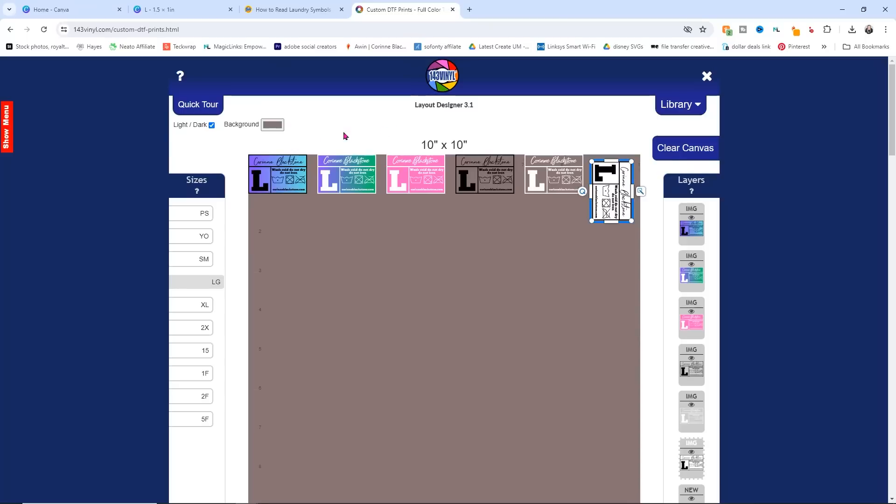
pyautogui.scroll(-3, 311, 194)
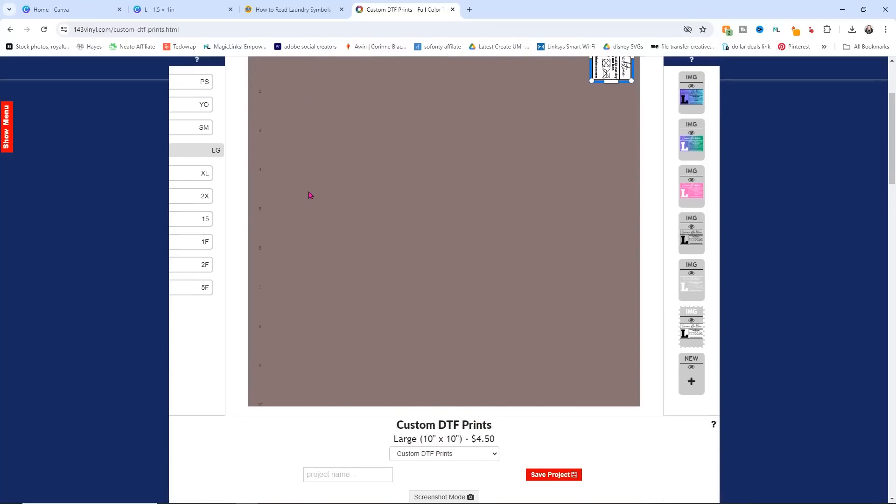
pyautogui.scroll(3, 309, 196)
pyautogui.click(294, 183)
pyautogui.click(340, 179)
pyautogui.click(295, 172)
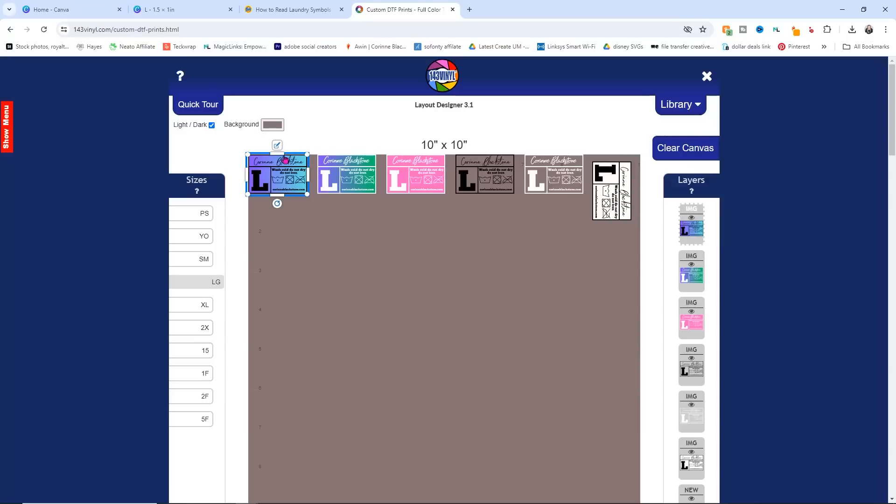
pyautogui.click(277, 145)
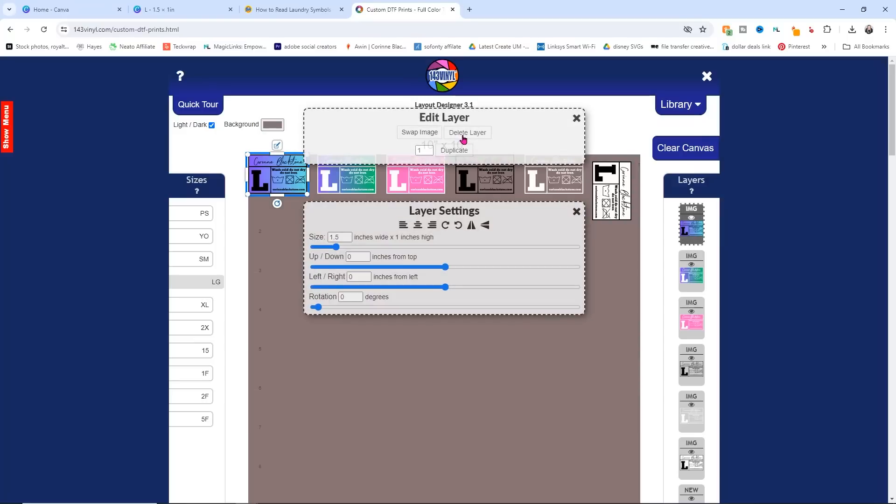
pyautogui.click(428, 149)
pyautogui.click(430, 148)
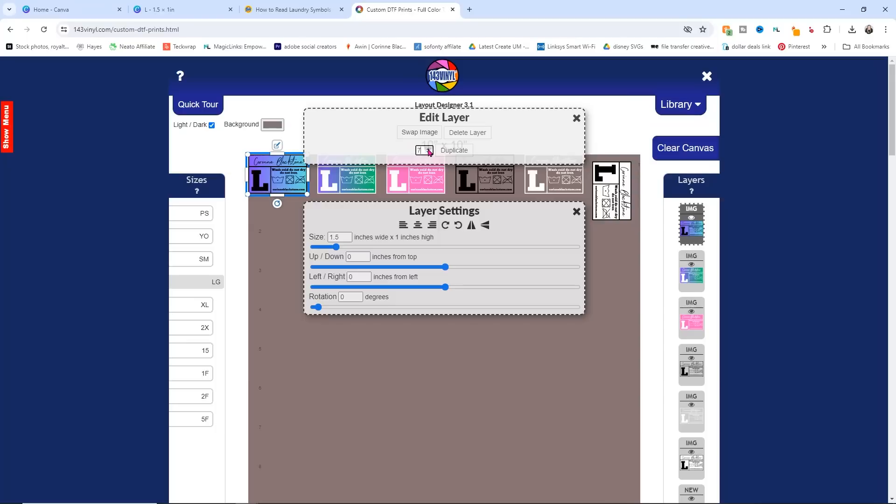
pyautogui.click(453, 155)
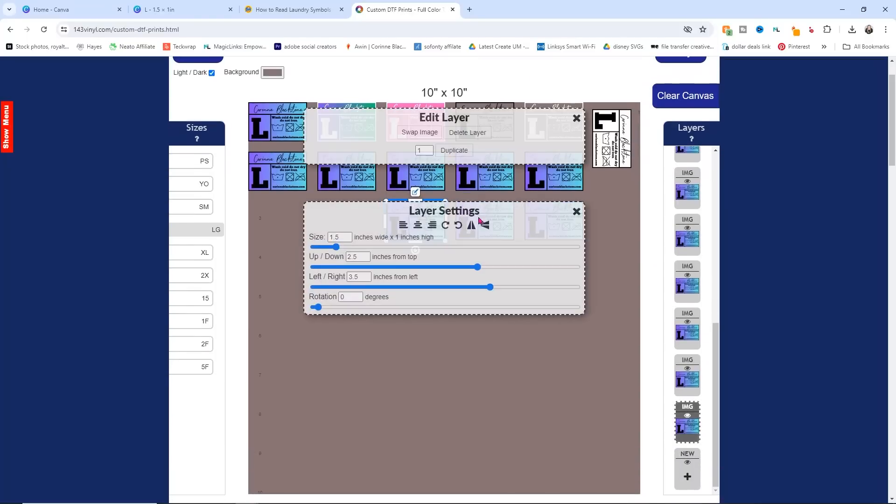
# Step: Make eight duplicates of the "grad white" label in the first row and close its layer settings
pyautogui.click(303, 241)
pyautogui.click(355, 133)
pyautogui.click(348, 91)
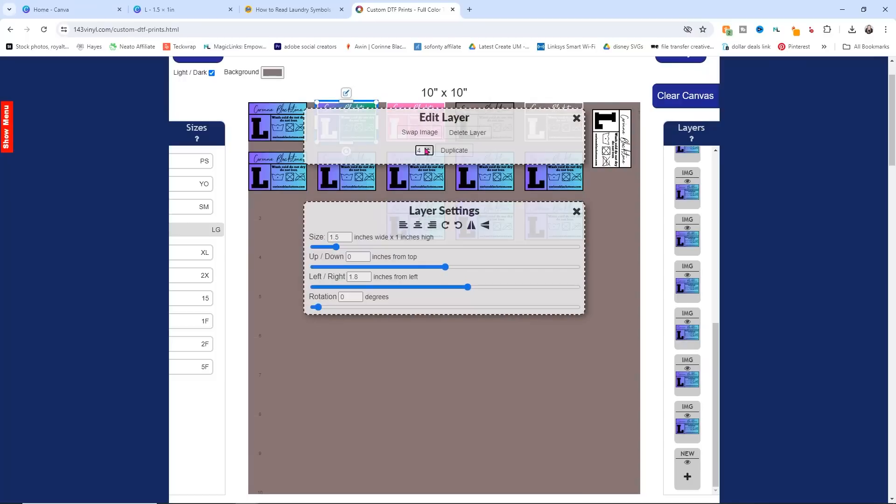
pyautogui.click(450, 151)
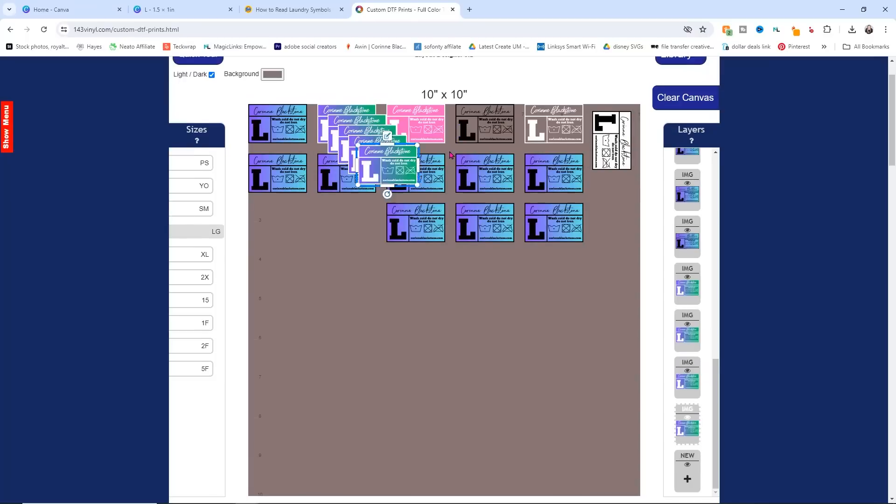
pyautogui.click(283, 351)
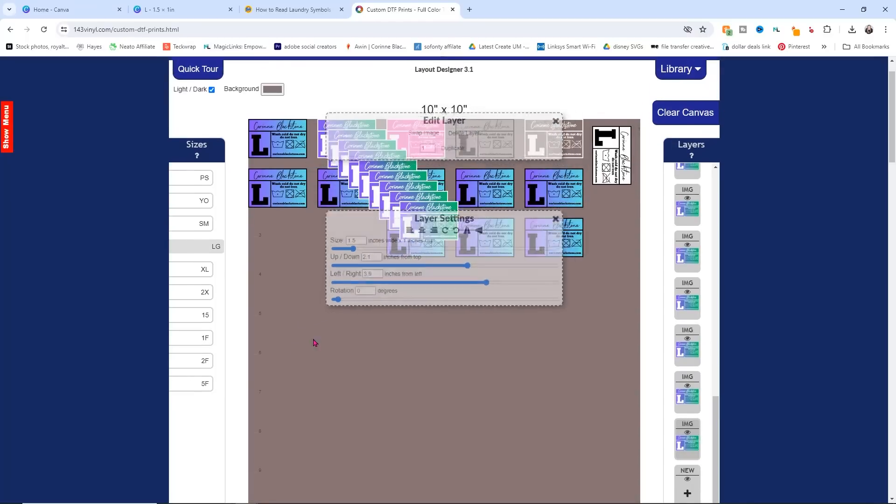
# Step: Spread the stacked "grad white" duplicates into the empty spots of the third row, across the fourth row and into the fifth row
pyautogui.moveTo(436, 226); pyautogui.dragTo(289, 241)
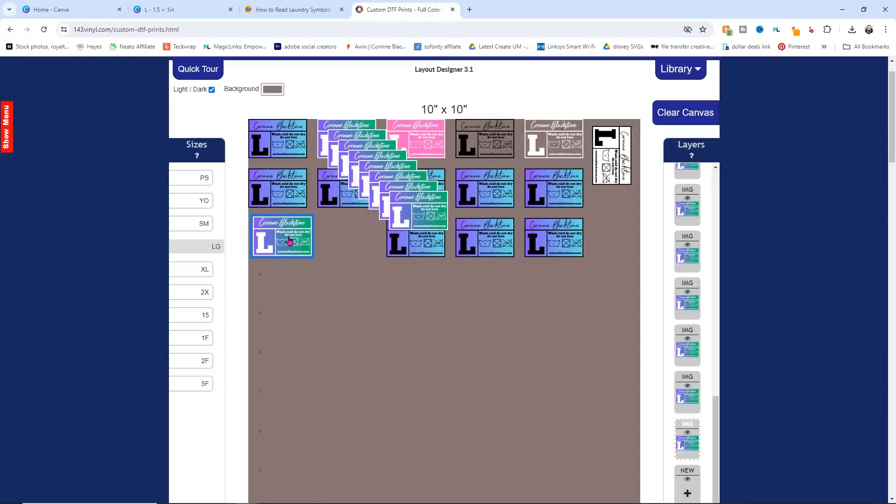
pyautogui.moveTo(416, 220); pyautogui.dragTo(344, 244)
pyautogui.moveTo(403, 210); pyautogui.dragTo(279, 291)
pyautogui.moveTo(399, 194); pyautogui.dragTo(351, 291)
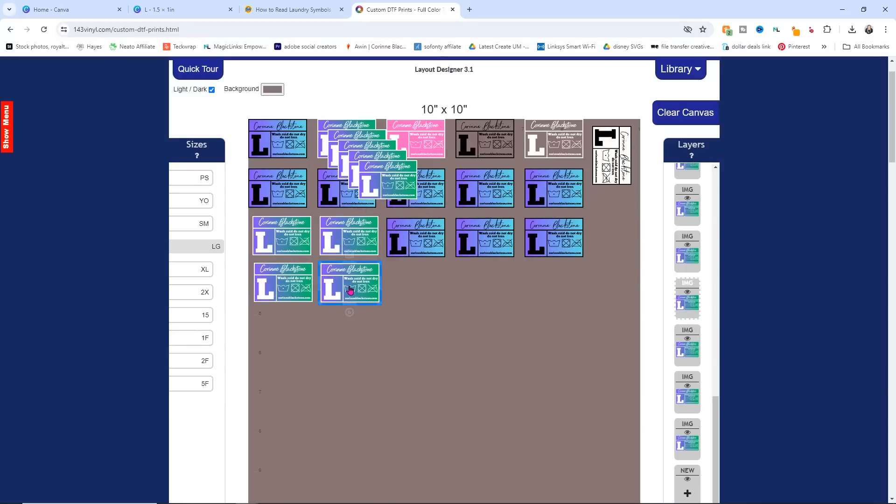
pyautogui.moveTo(391, 196); pyautogui.dragTo(492, 296)
pyautogui.moveTo(381, 164); pyautogui.dragTo(566, 286)
pyautogui.moveTo(387, 139); pyautogui.dragTo(298, 328)
# Step: Make seven duplicates of the "pink white" label in the first row
pyautogui.click(402, 153)
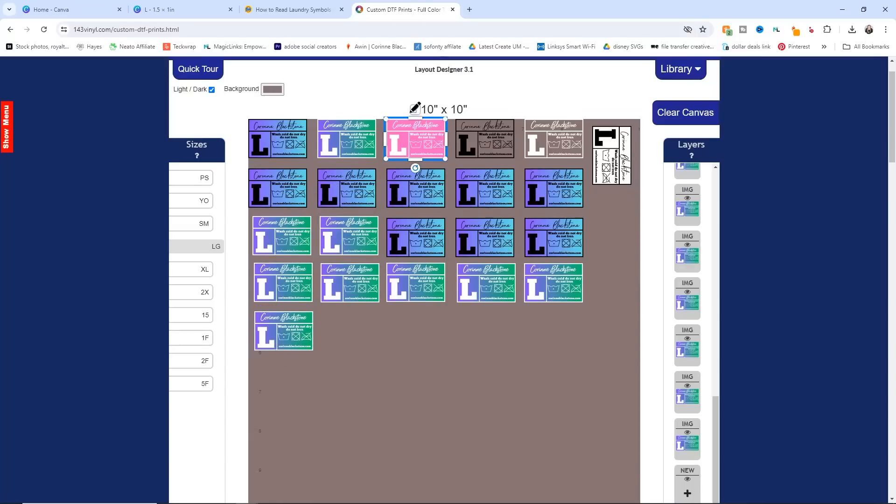
pyautogui.click(415, 110)
pyautogui.click(427, 147)
pyautogui.click(428, 150)
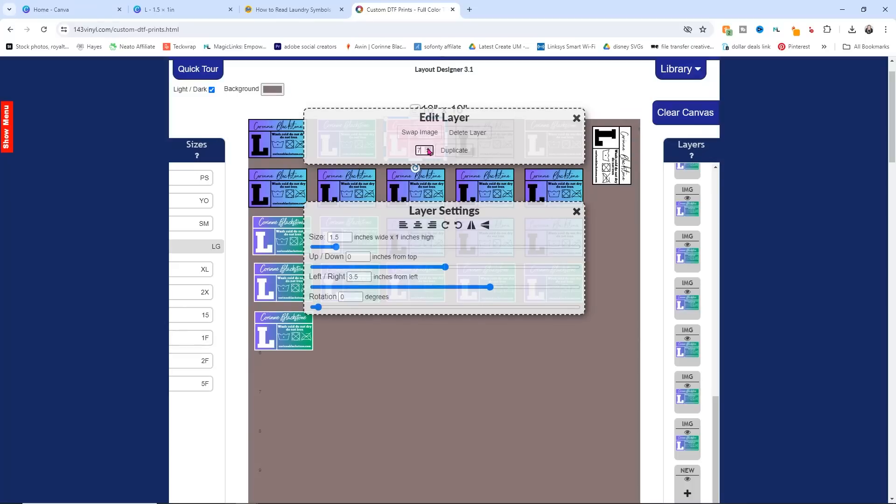
pyautogui.click(444, 150)
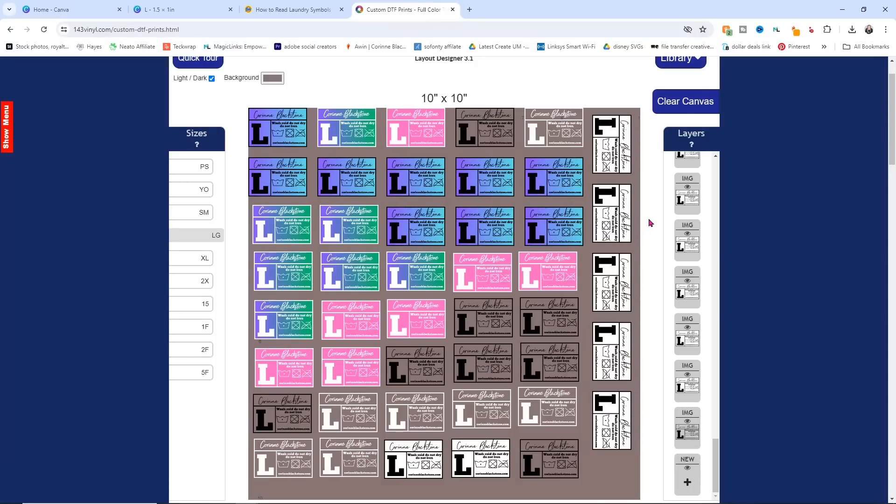
pyautogui.scroll(-2, 616, 225)
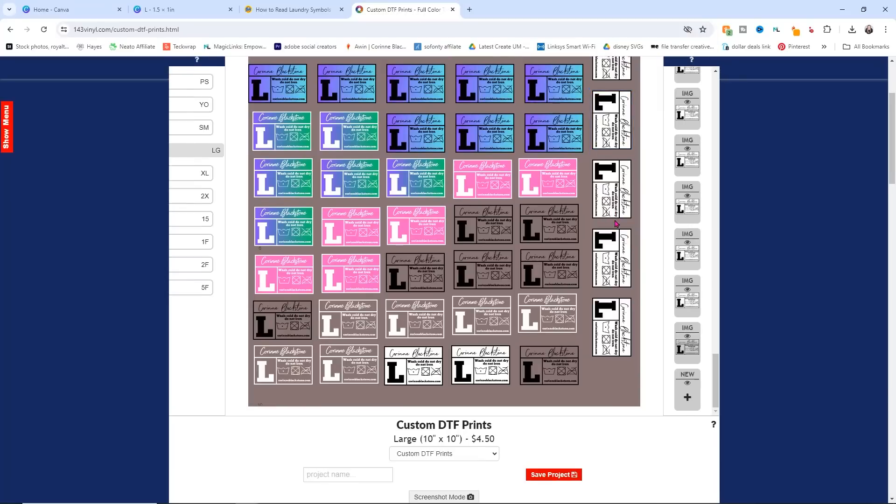
pyautogui.scroll(2, 616, 225)
pyautogui.click(614, 226)
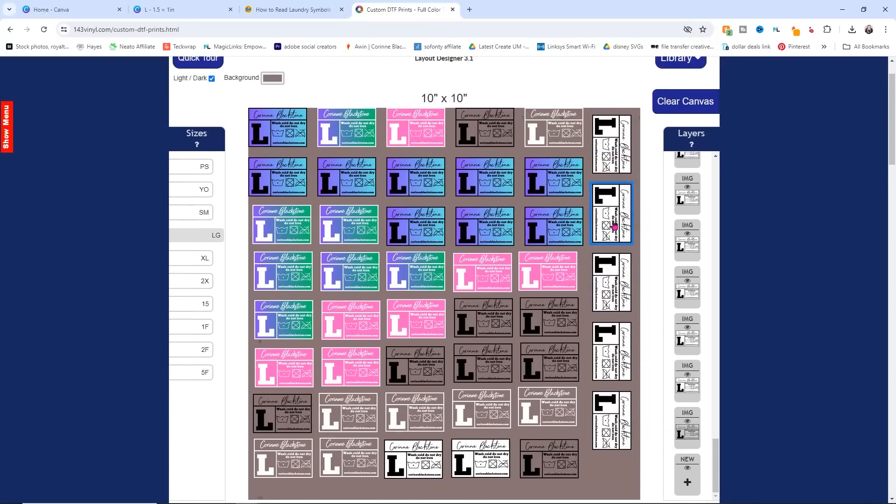
pyautogui.click(361, 379)
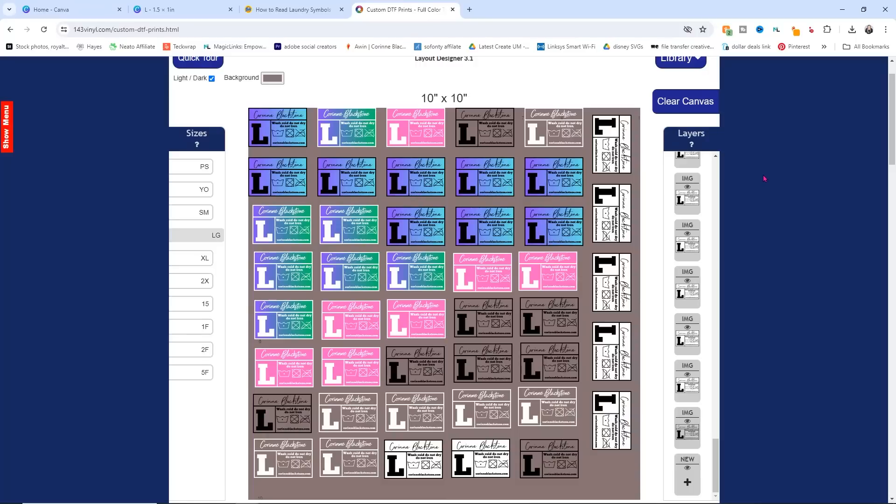
# Step: Nudge the five horizontal first-row labels slightly down from the canvas's top edge and the second row's first label slightly inward
pyautogui.click(554, 139)
pyautogui.moveTo(554, 139); pyautogui.dragTo(554, 143)
pyautogui.moveTo(499, 131); pyautogui.dragTo(499, 136)
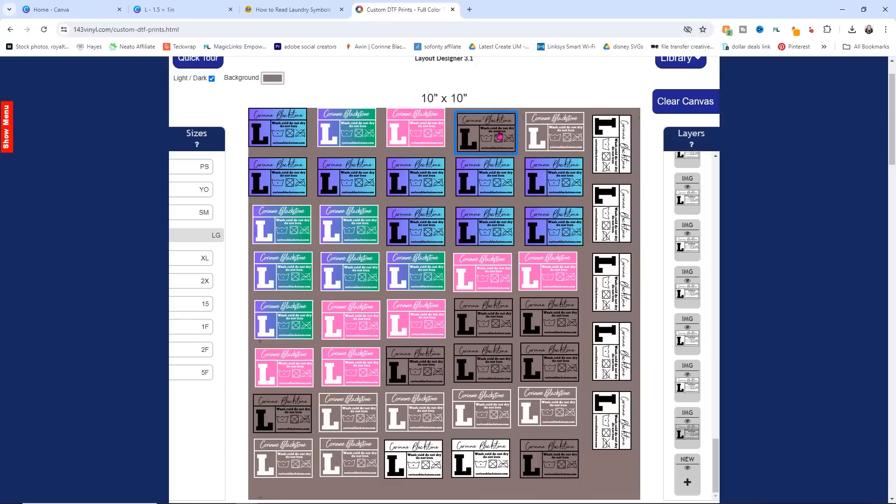
pyautogui.moveTo(414, 124); pyautogui.dragTo(413, 127)
pyautogui.moveTo(354, 126); pyautogui.dragTo(354, 129)
pyautogui.moveTo(283, 131); pyautogui.dragTo(286, 135)
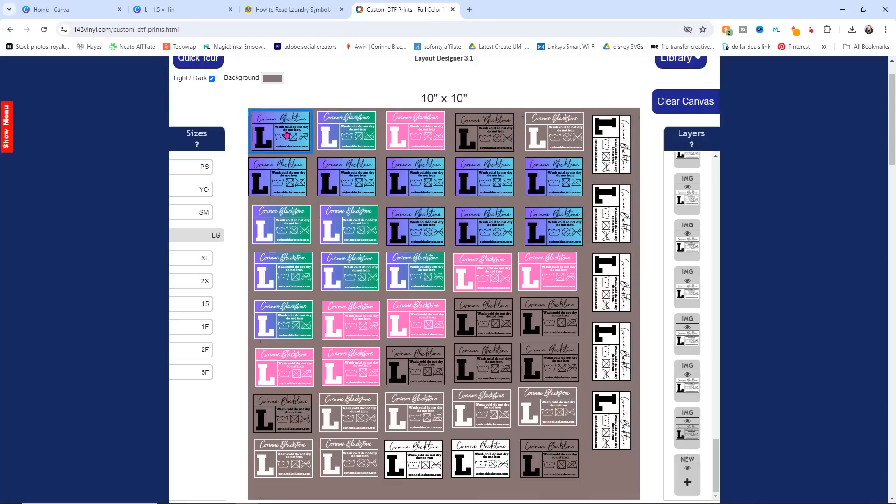
pyautogui.moveTo(281, 176); pyautogui.dragTo(283, 177)
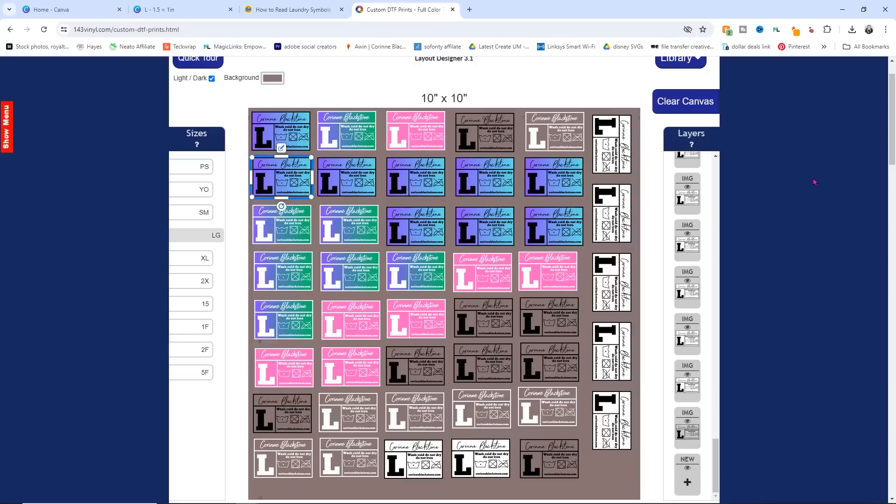
# Step: Name the project "Tags for shirt", look over the image size checks and save the project
pyautogui.scroll(-5, 812, 183)
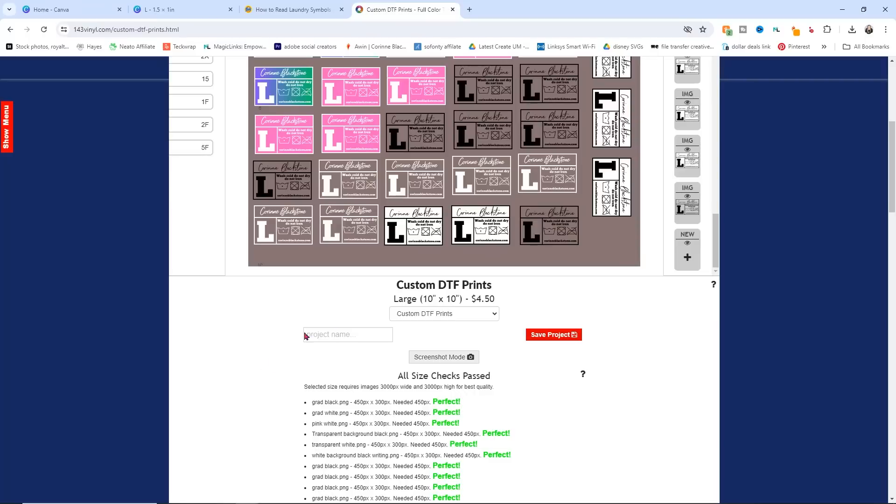
pyautogui.click(341, 335)
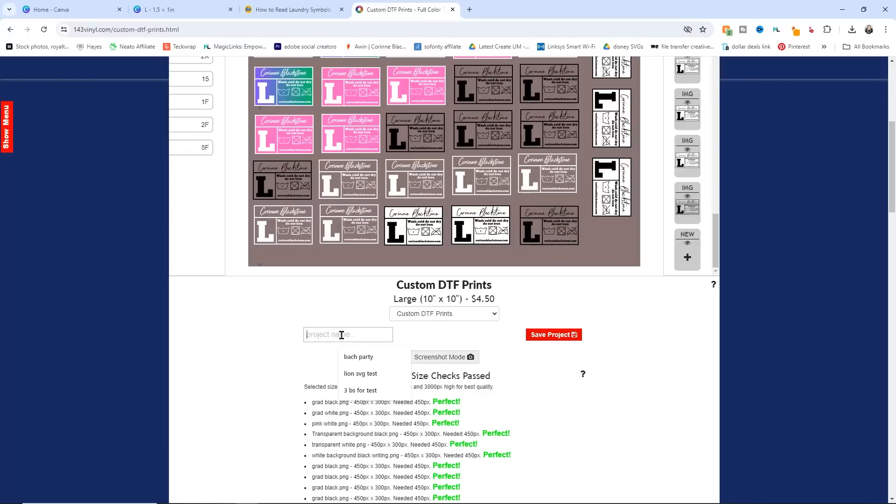
pyautogui.write('Tags for shirt')
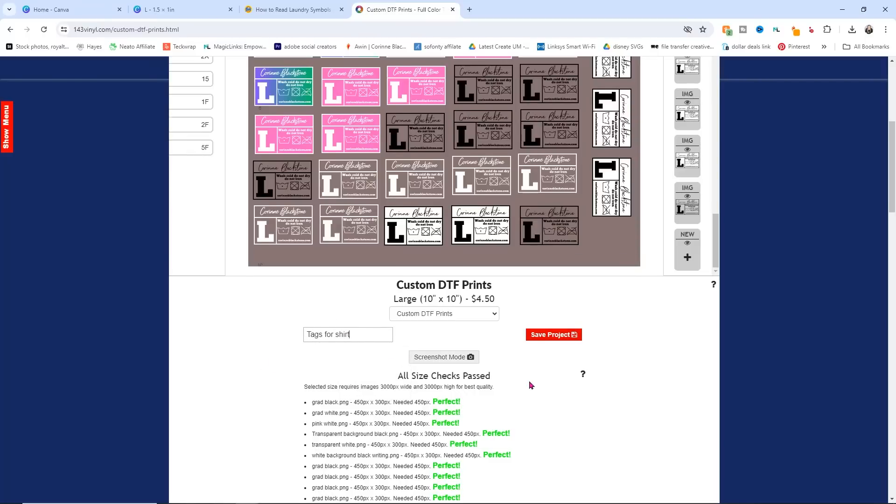
pyautogui.scroll(-8, 529, 380)
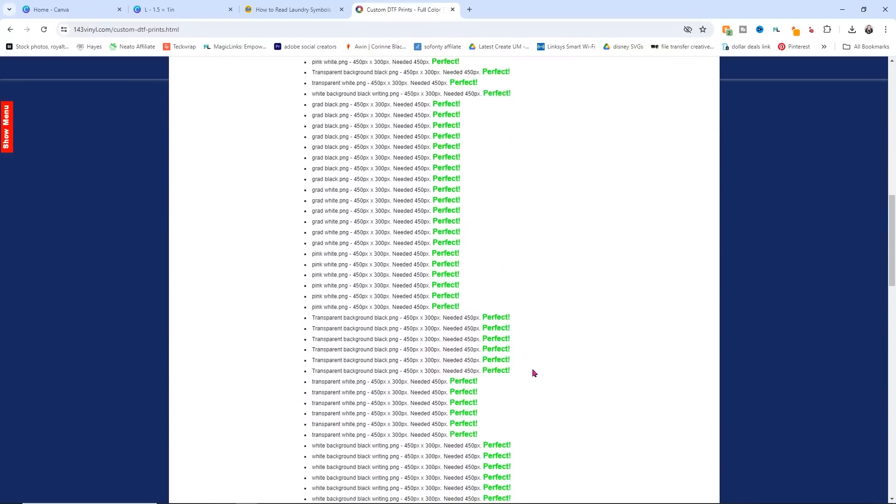
pyautogui.scroll(-4, 535, 373)
pyautogui.scroll(6, 534, 374)
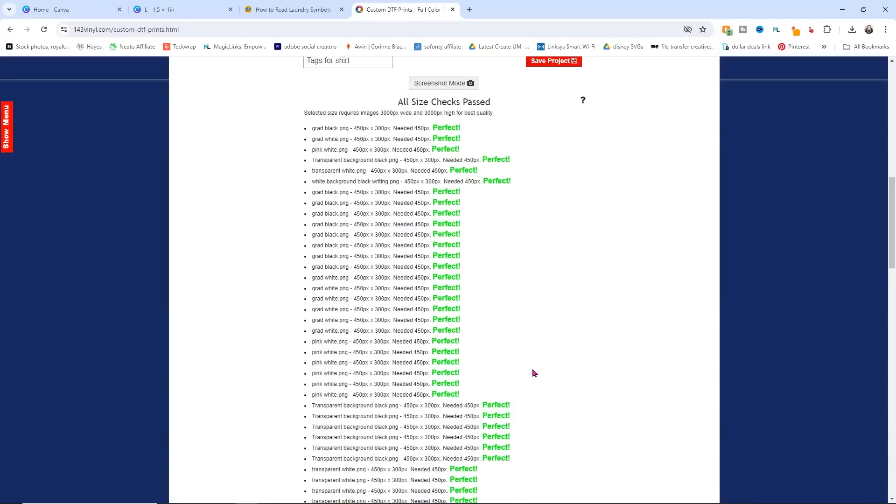
pyautogui.scroll(3, 534, 373)
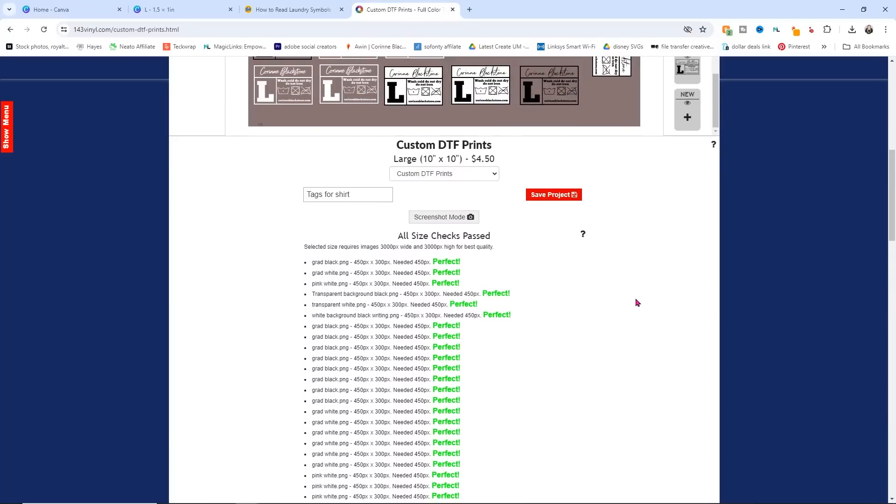
pyautogui.scroll(1, 615, 260)
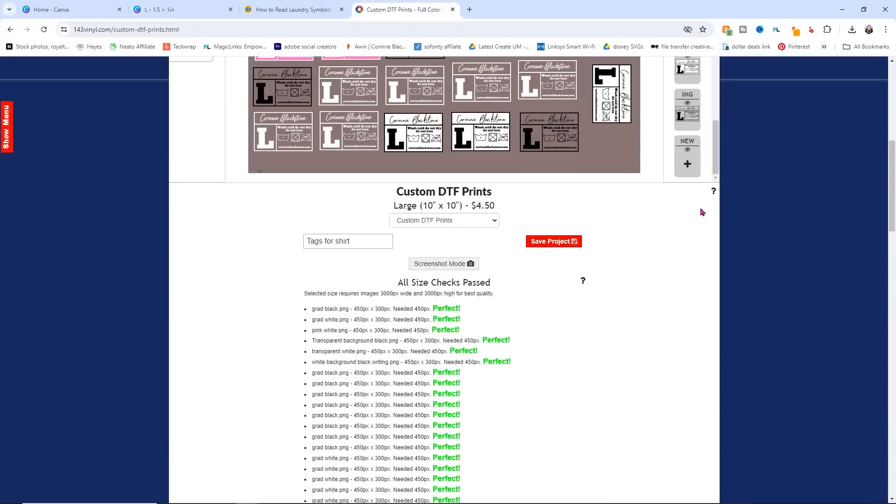
pyautogui.click(557, 243)
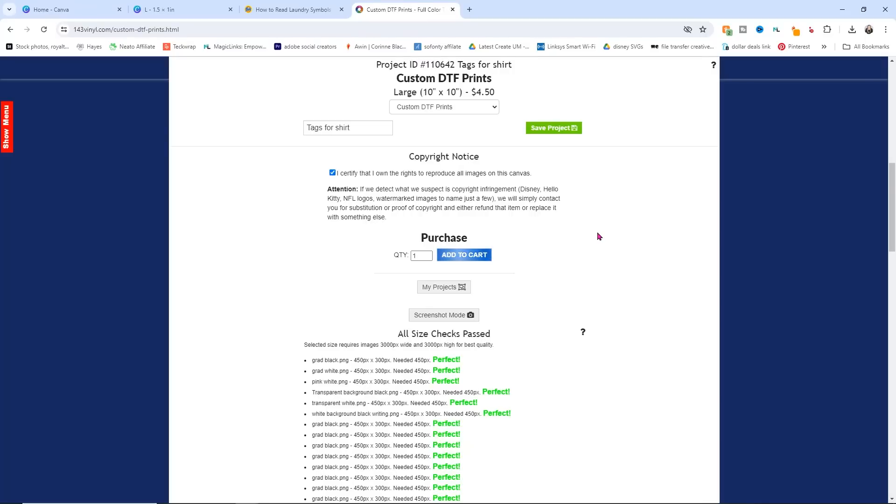
# Step: Examine the "Tags for shirt" proof for the placement and spacing of all labels on the 10" wide sheet
pyautogui.scroll(-12, 599, 236)
pyautogui.scroll(-5, 599, 235)
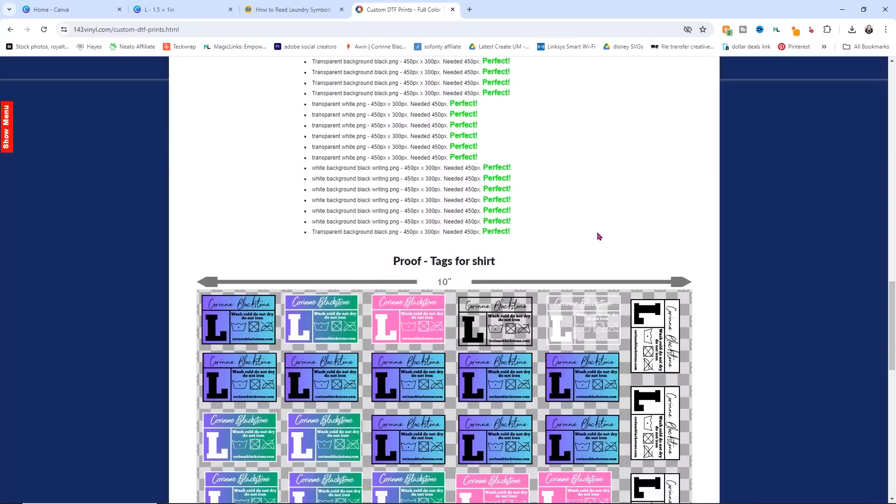
pyautogui.scroll(-4, 599, 236)
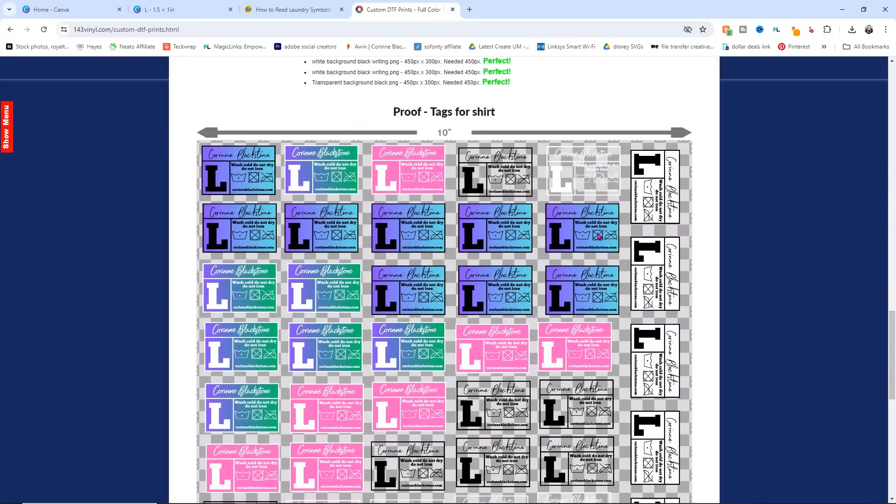
pyautogui.scroll(-2, 598, 236)
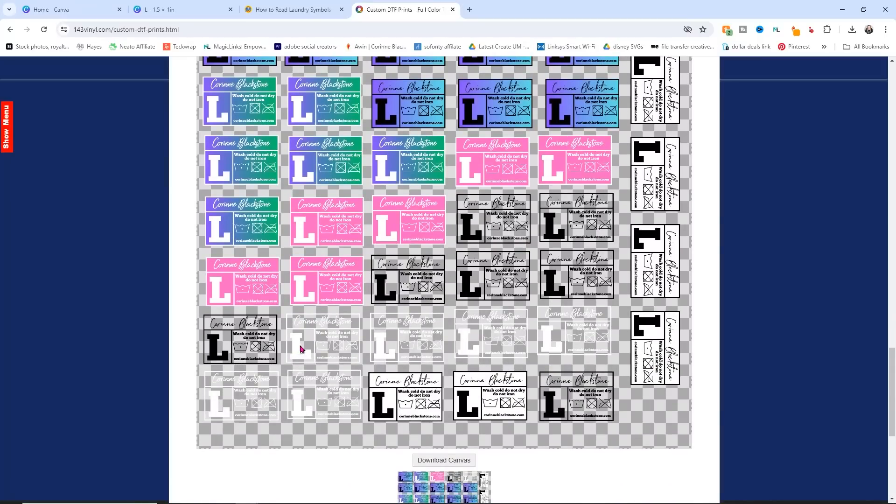
pyautogui.scroll(-5, 599, 241)
pyautogui.scroll(-1, 599, 241)
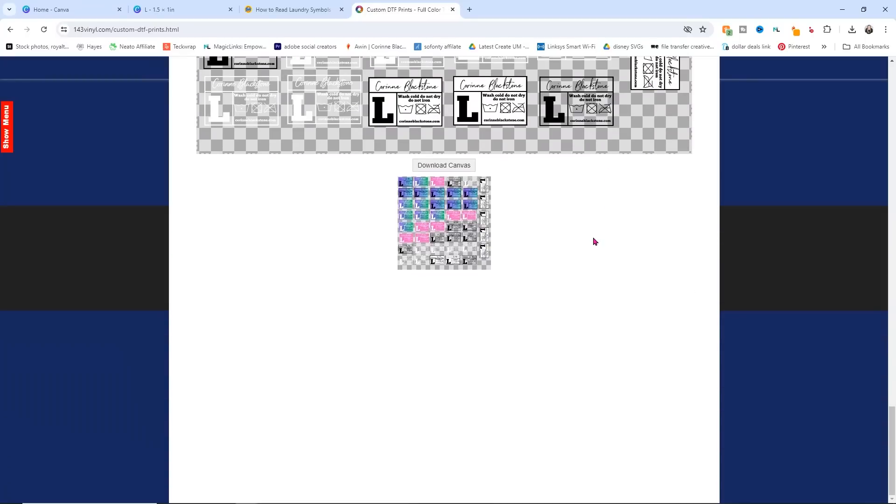
# Step: Return from the proof to the purchase section and add one "Tags for shirt" print to the cart
pyautogui.scroll(12, 611, 262)
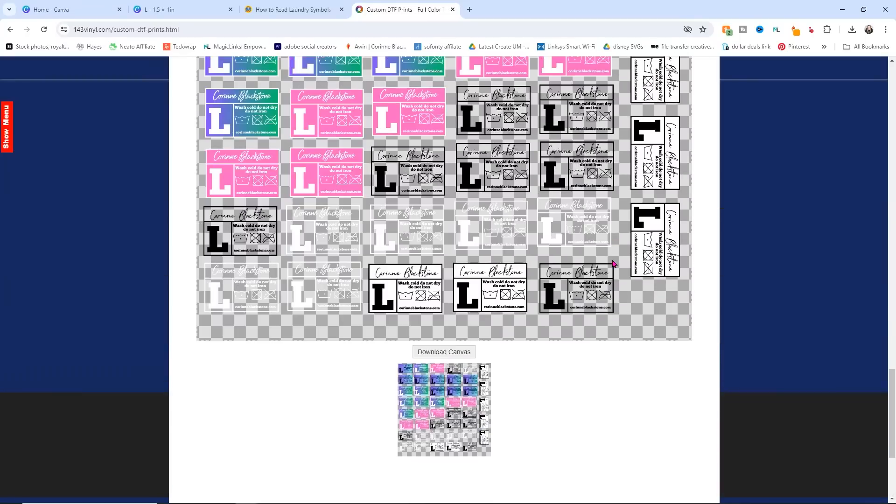
pyautogui.scroll(12, 613, 254)
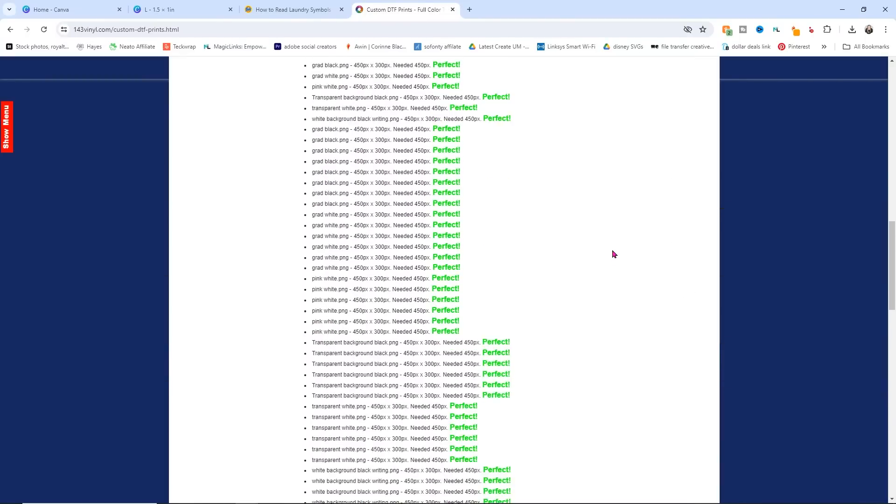
pyautogui.scroll(2, 612, 254)
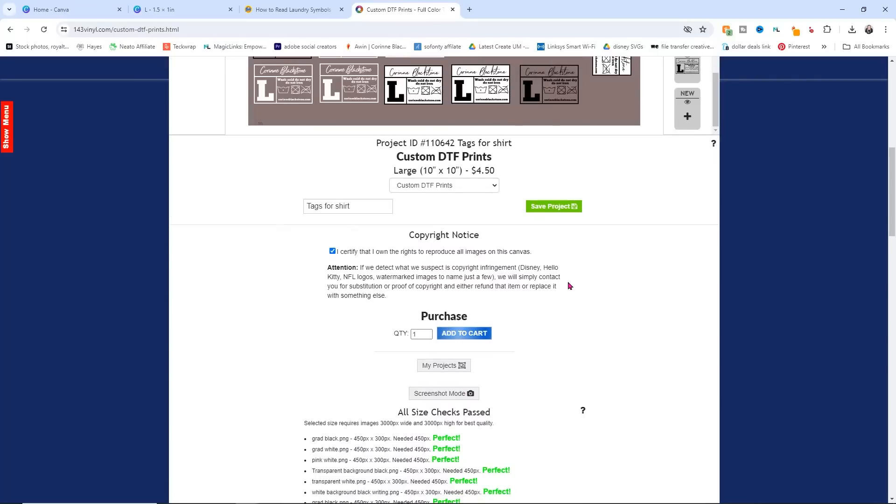
pyautogui.click(464, 335)
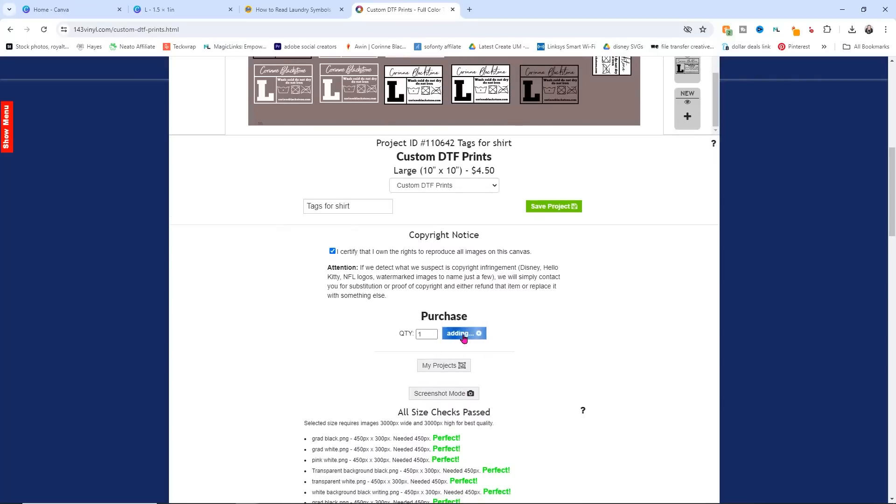